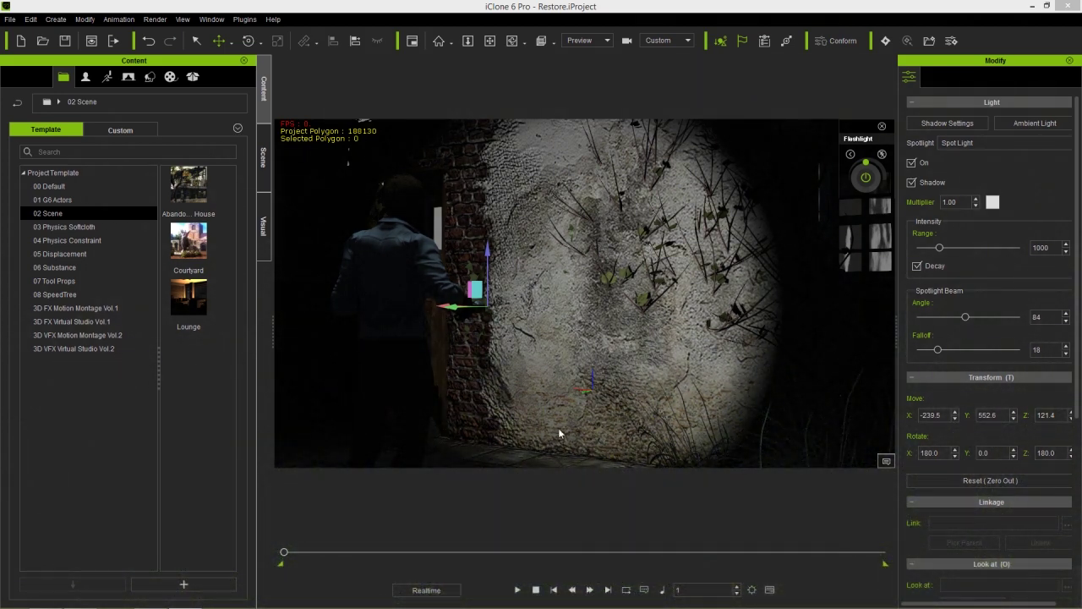
Play back the flashlight scene's animation and stop it
left_click(519, 589)
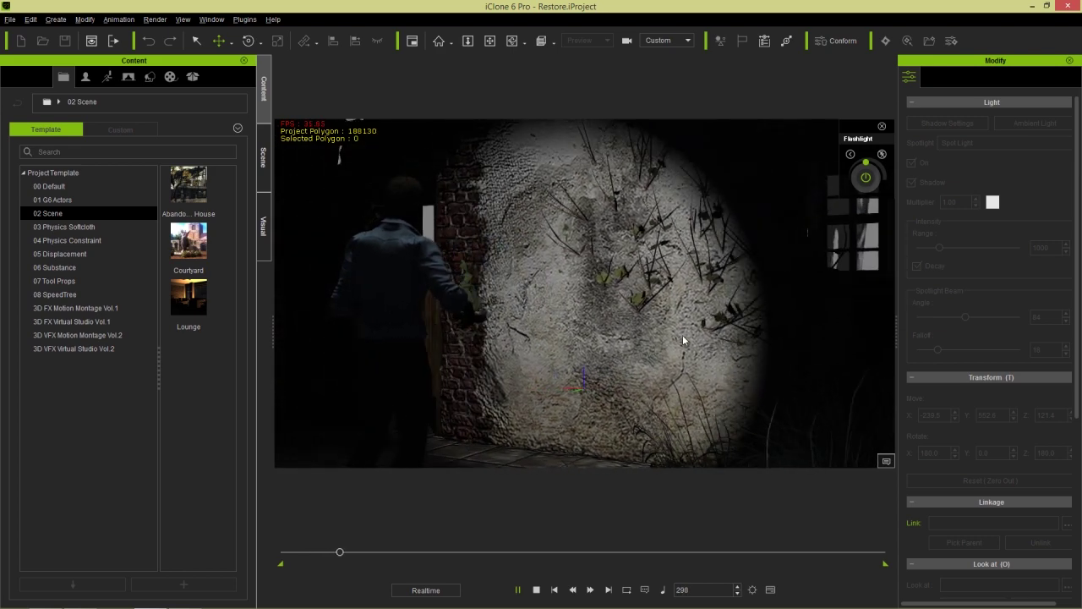
left_click(537, 588)
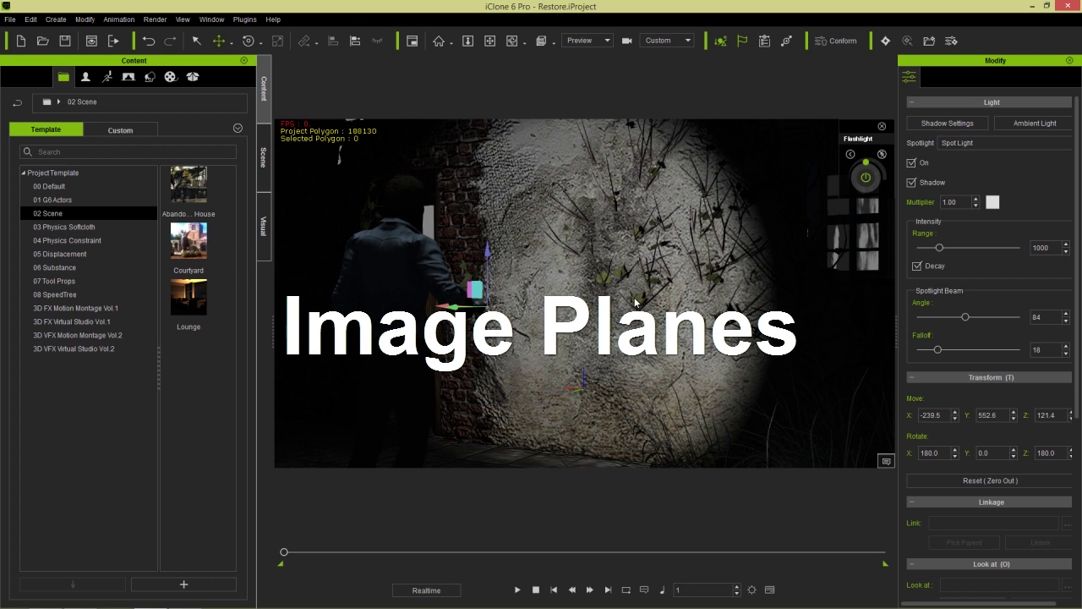
Add Handprint Footprint 4.popVideo from the Other folder to the scene as a plane and preview its playback
key("alt+Tab")
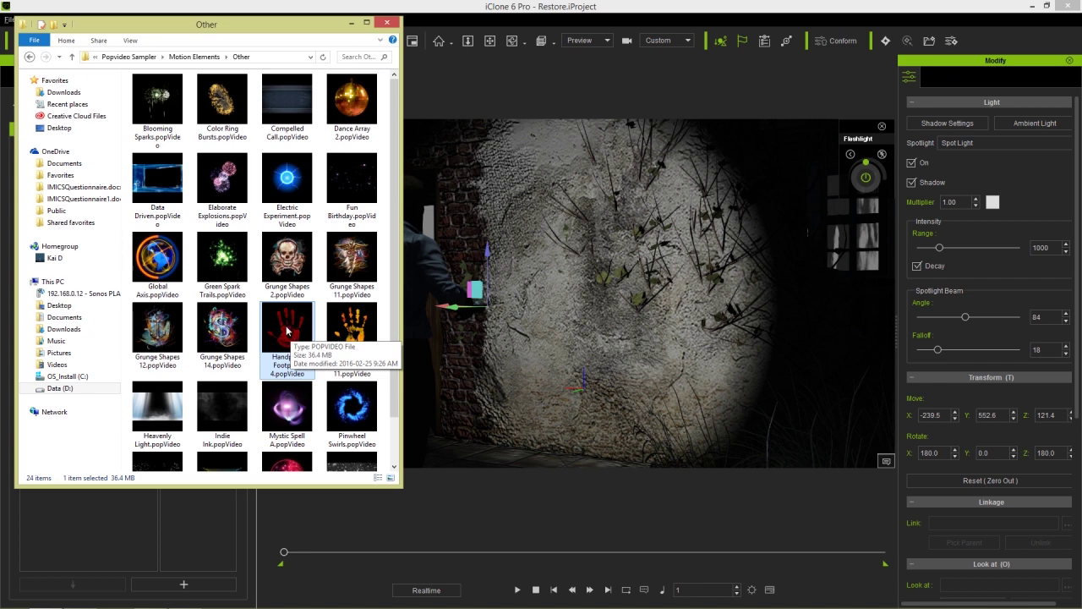
left_click_drag(286, 330, 537, 464)
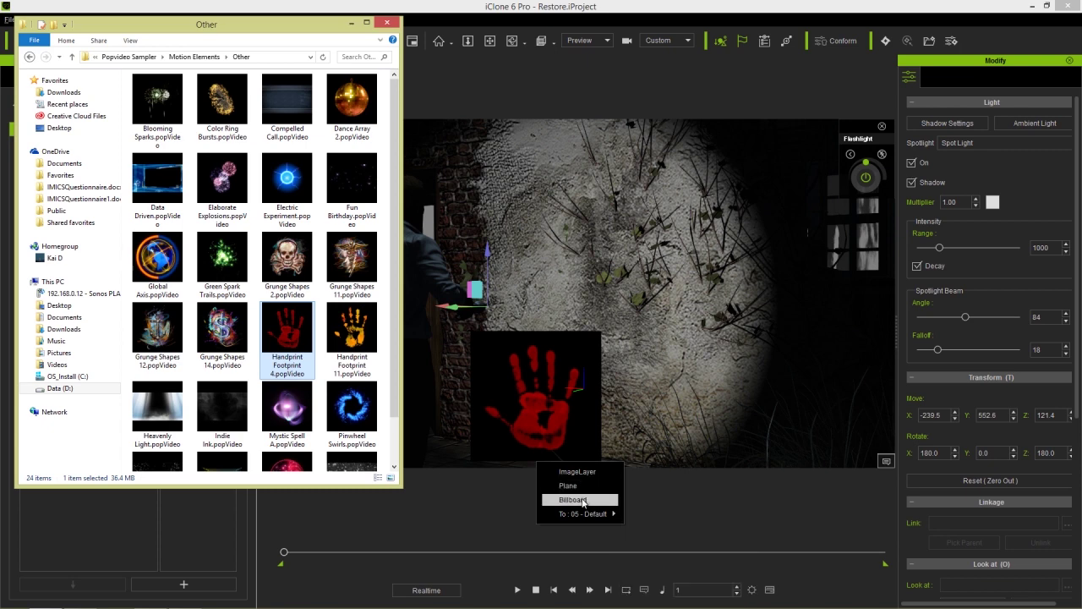
left_click(583, 487)
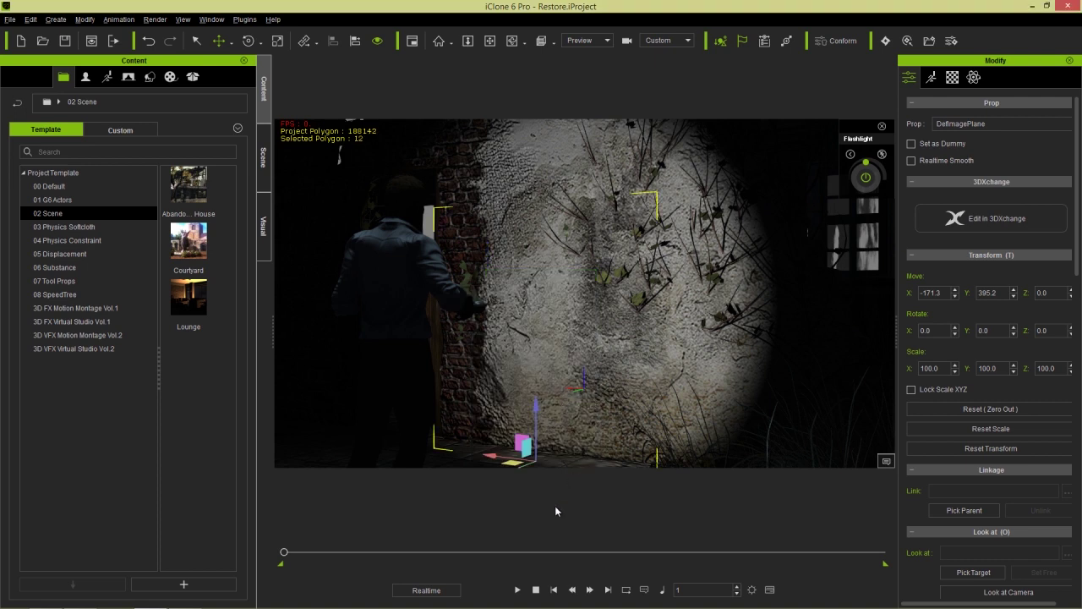
left_click(518, 589)
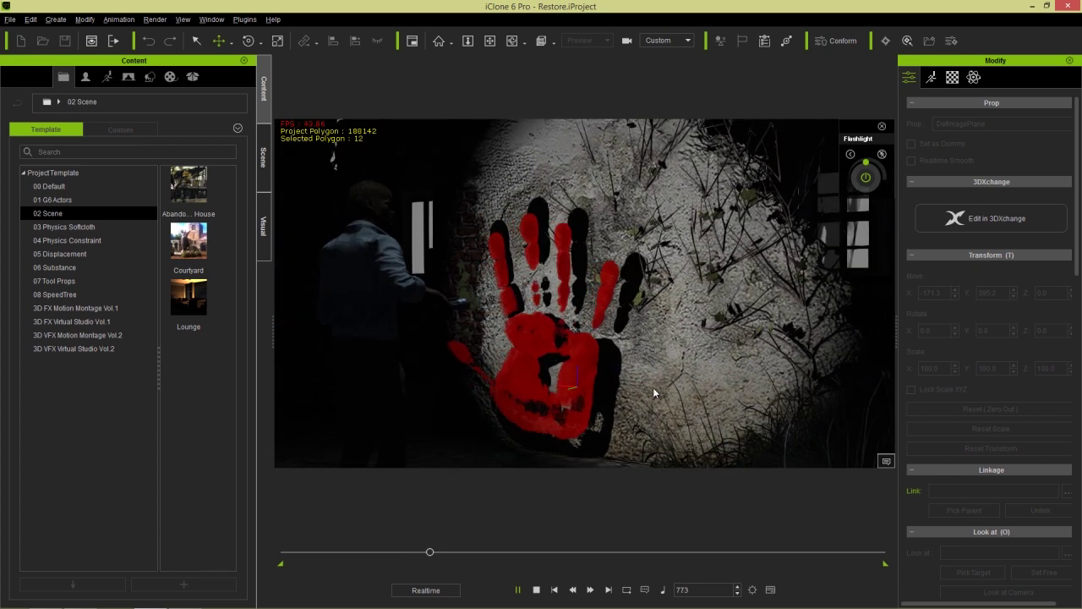
left_click(535, 590)
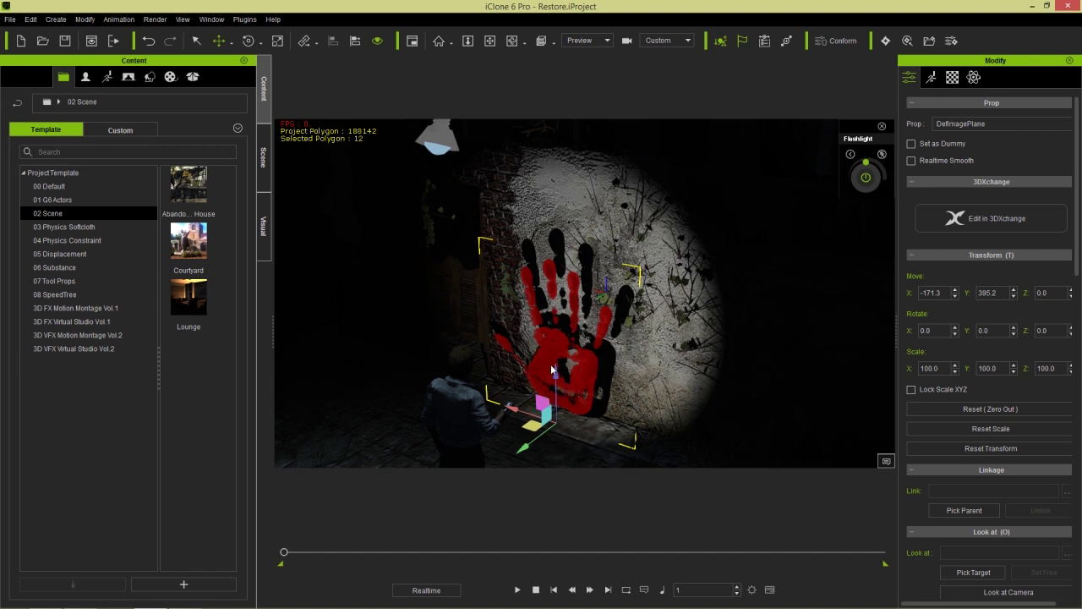
Rotate the handprint image plane to 90 degrees on the X axis
key("e")
left_click_drag(548, 395, 586, 379)
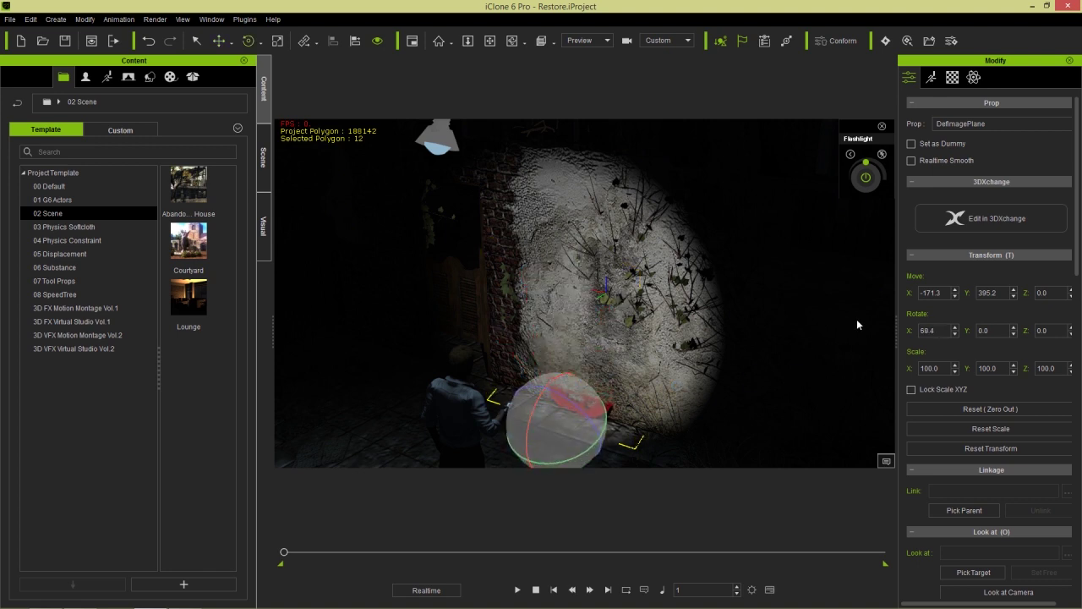
left_click(948, 330)
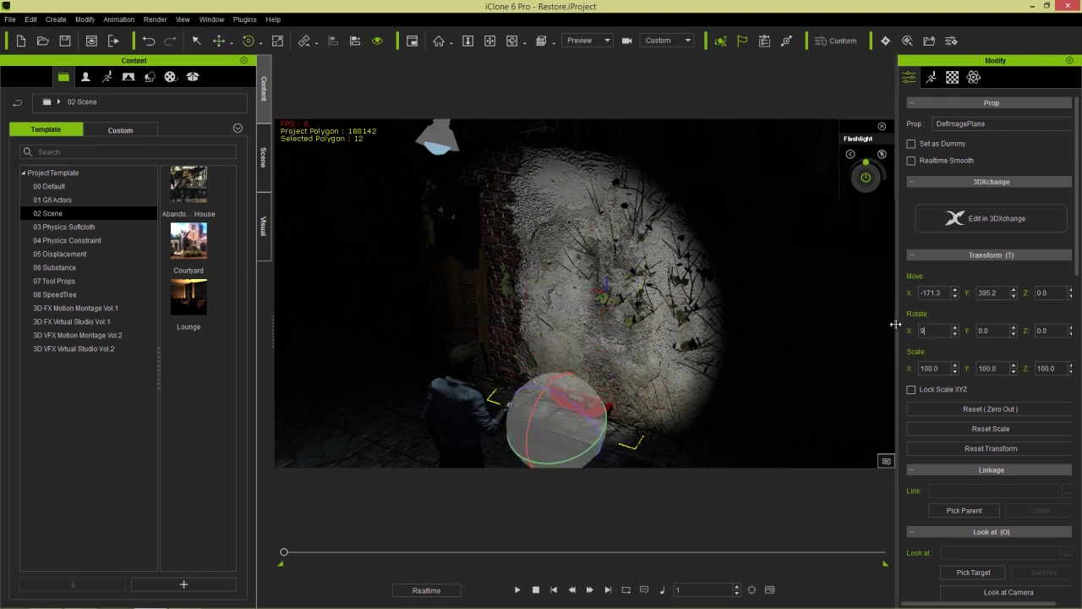
type("90")
key("Return")
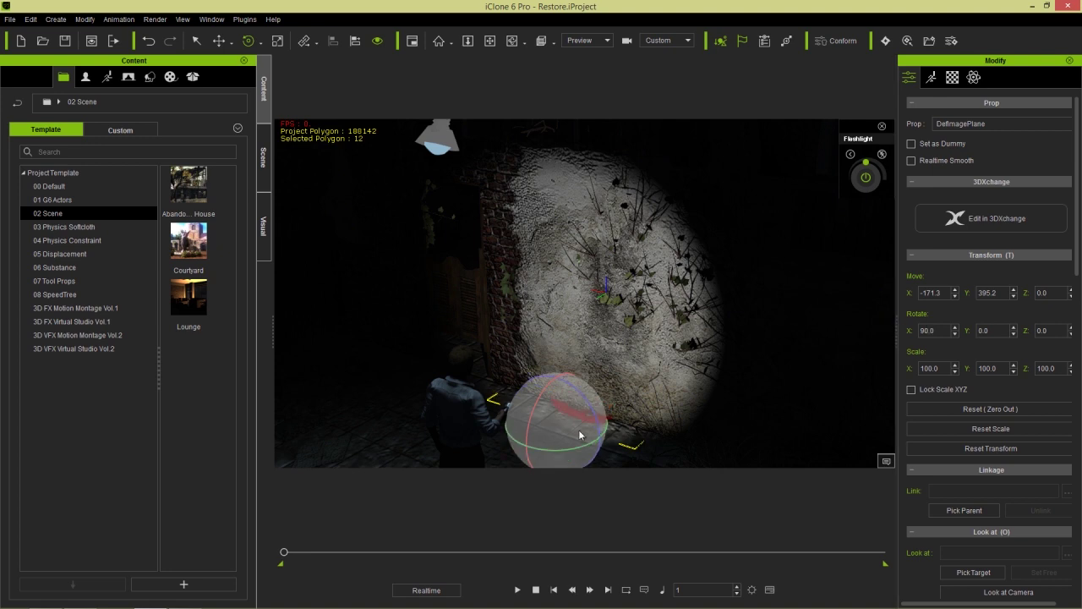
Move the horizontal handprint plane above the character, to about Y 639.6 and Z 270.5
key("w")
left_click_drag(558, 366, 317, 333)
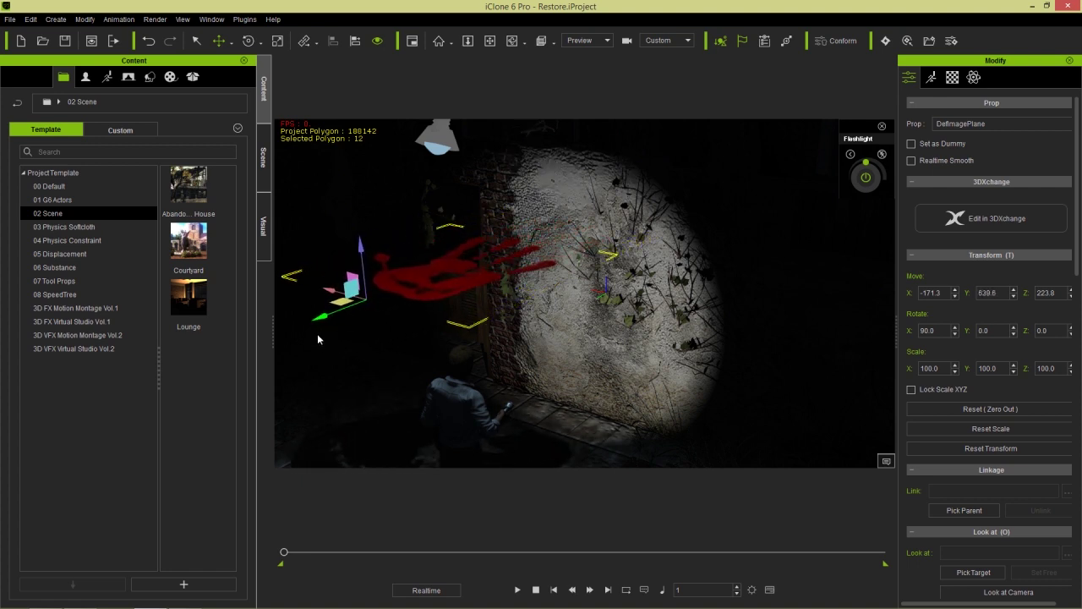
middle_click_drag(430, 313, 460, 279)
left_click_drag(401, 252, 464, 226)
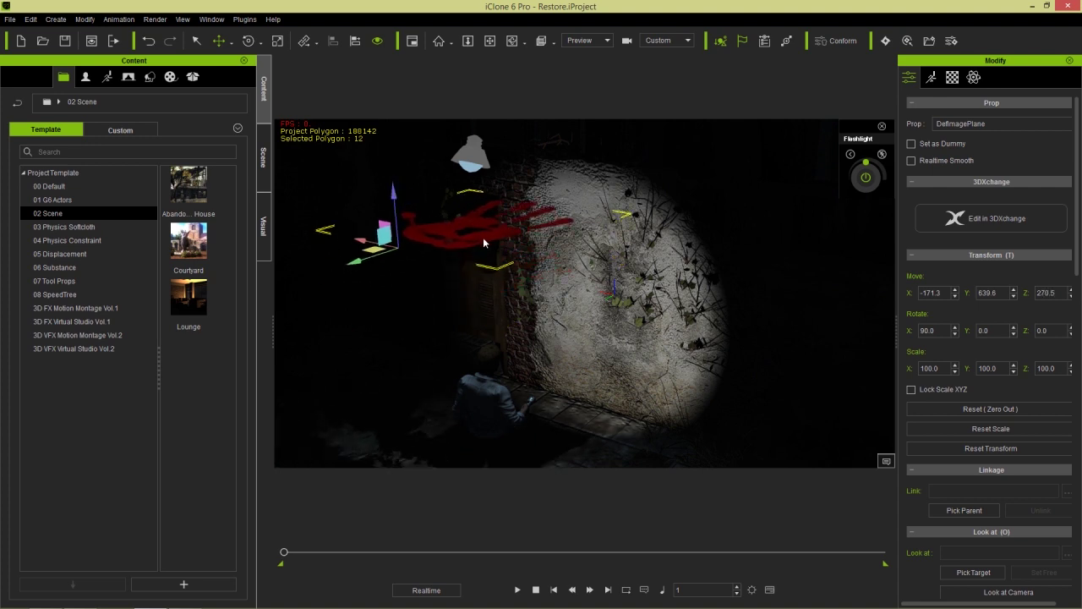
Scale the handprint plane uniformly to about 38.2 and reposition it at about X -211.3, Y 620.8
key("r")
left_click_drag(398, 248, 269, 354)
key("w")
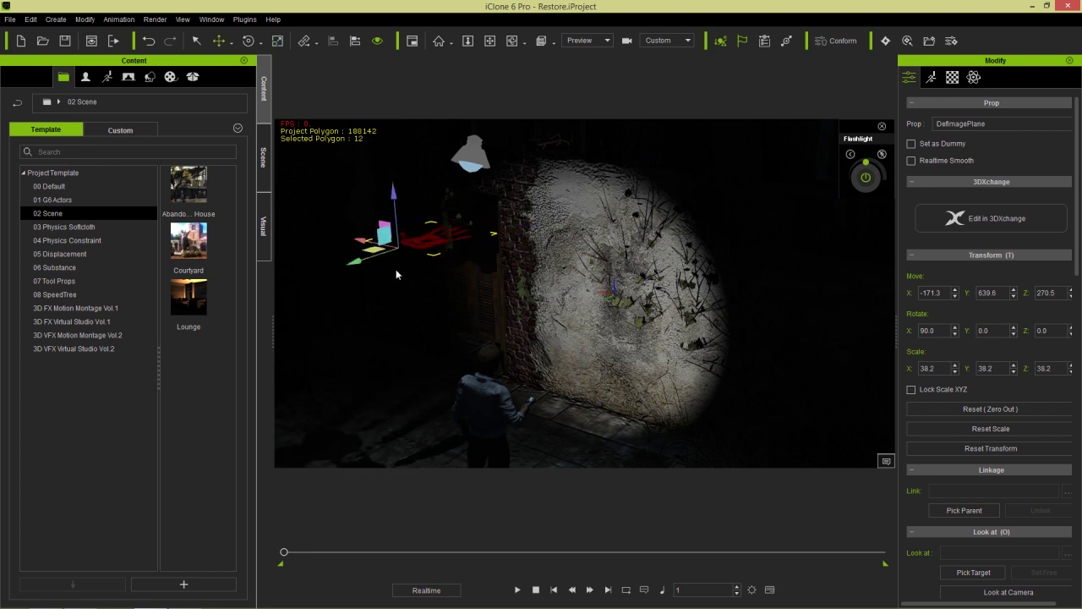
left_click_drag(356, 270, 416, 274)
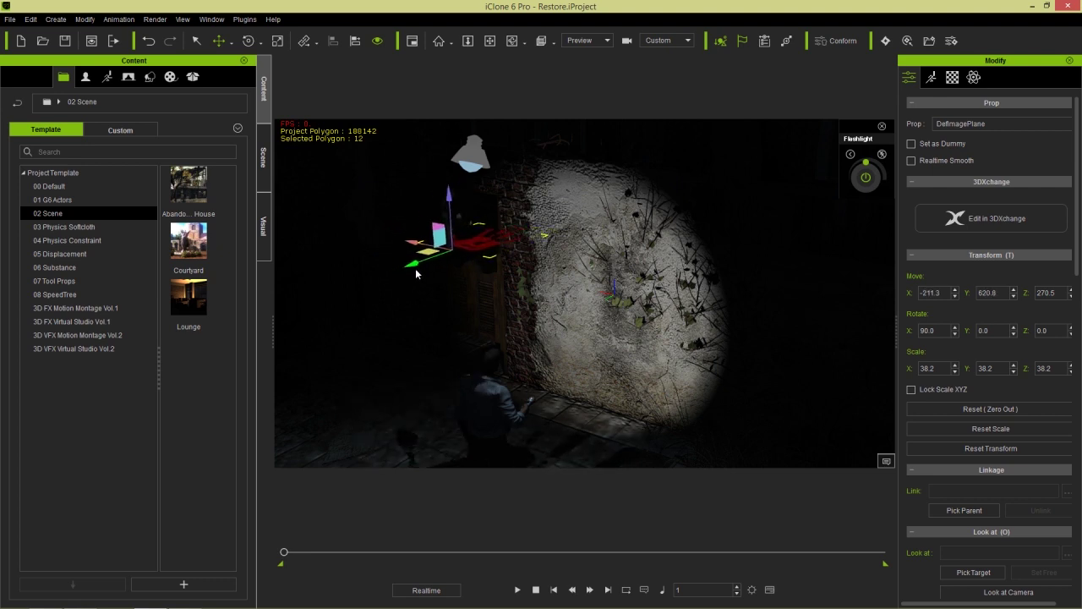
Play the animation to check the handprint plane above the character, including the ground beneath it
middle_click_drag(518, 365, 515, 481)
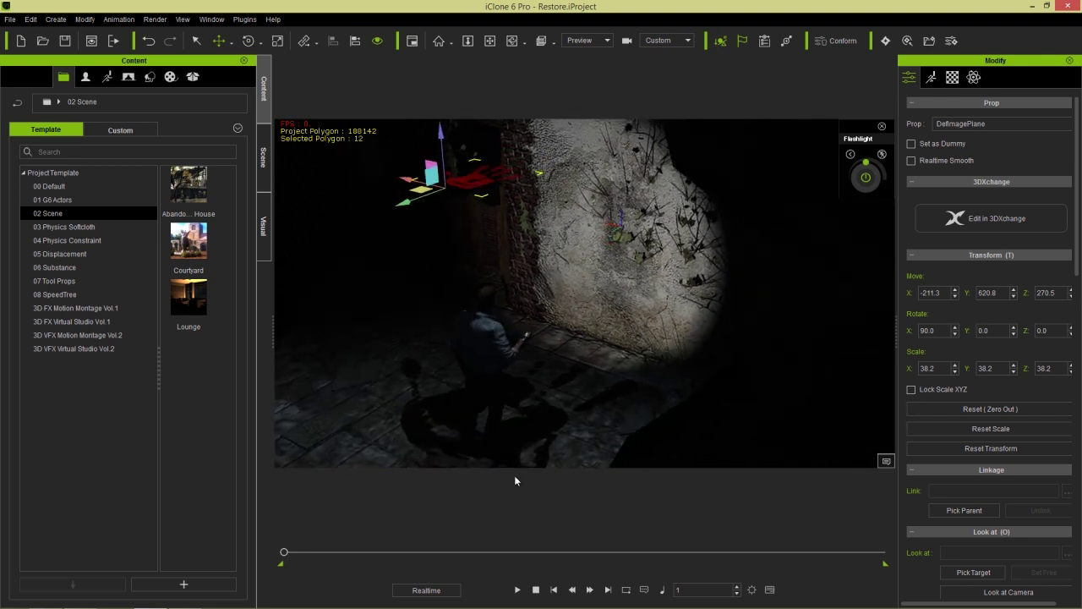
left_click(518, 590)
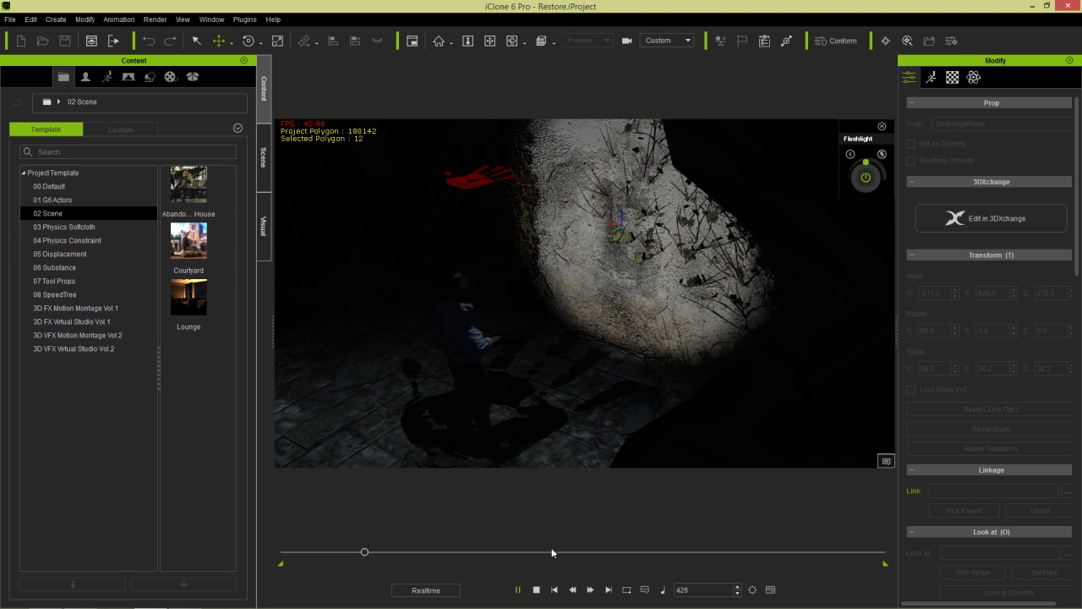
left_click(537, 589)
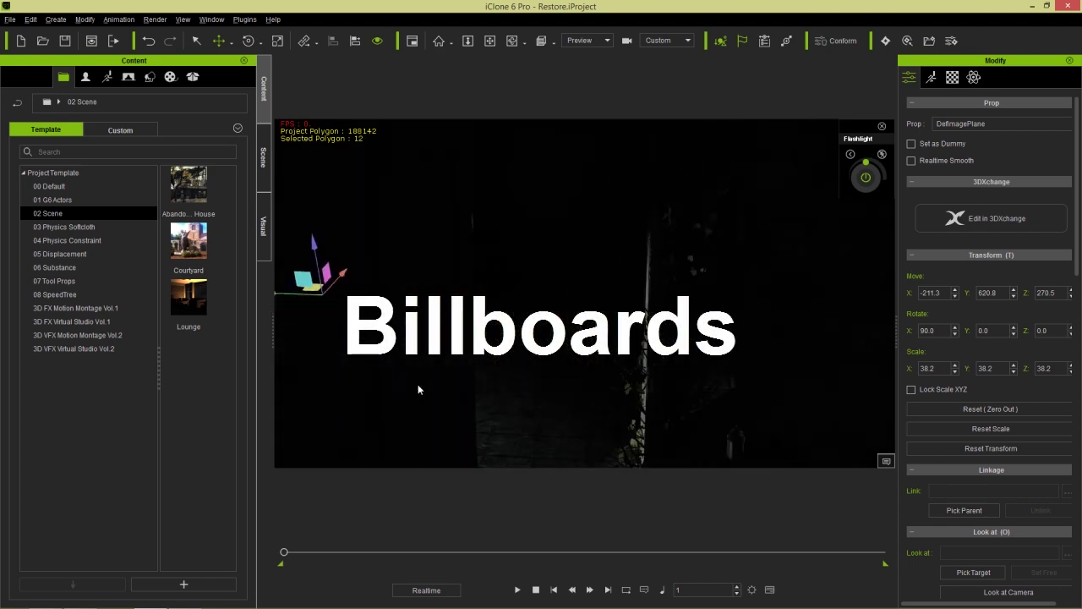
Add the Eyeball01_D video to the dark area as a billboard and raise it to about Z 87.2
right_click_drag(471, 357, 476, 312)
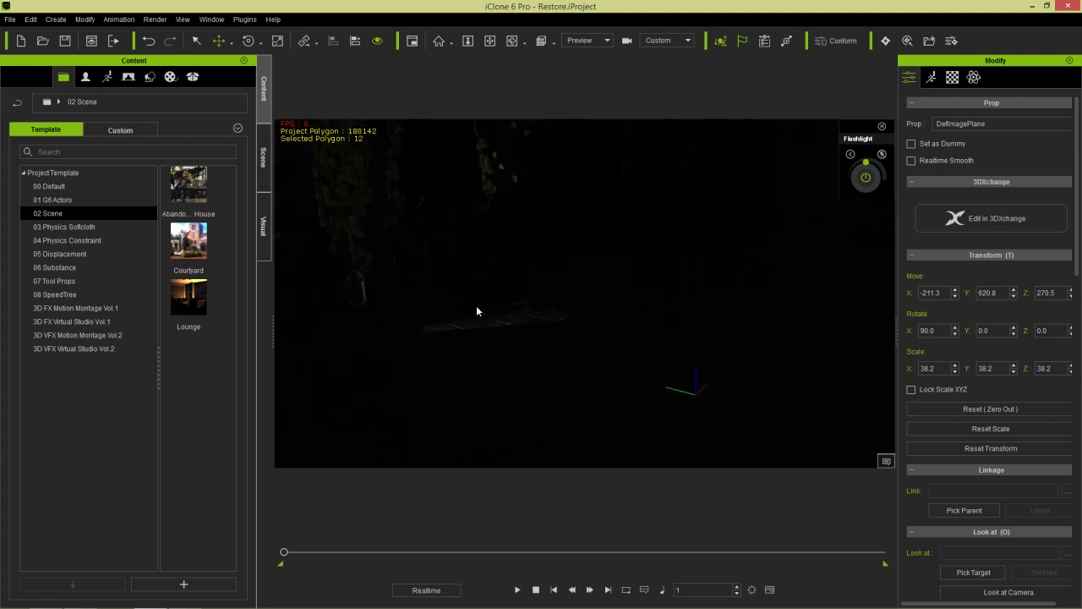
left_click(171, 77)
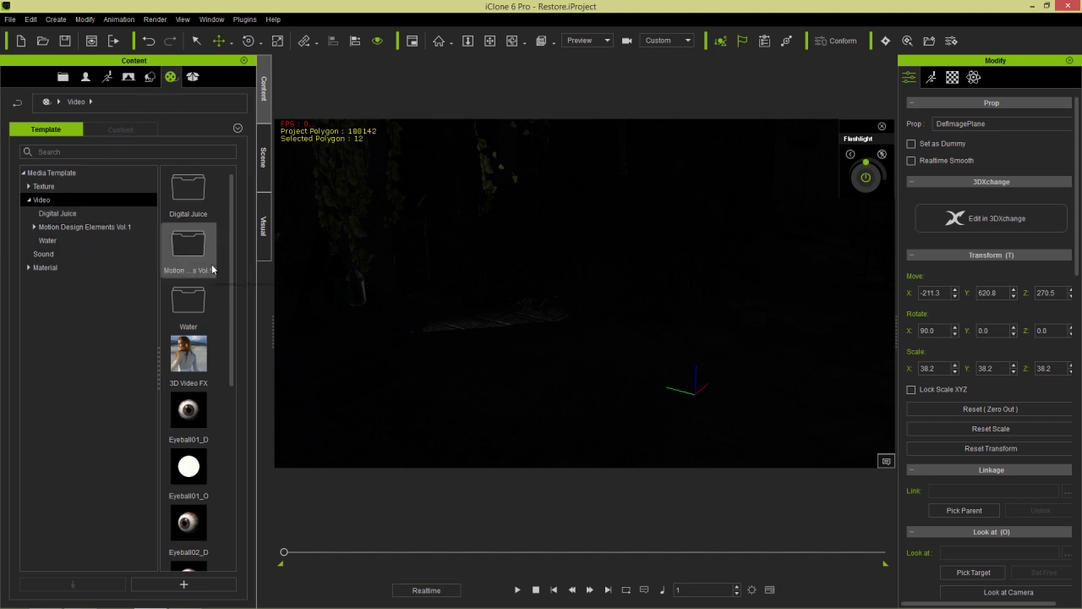
left_click_drag(234, 242, 235, 289)
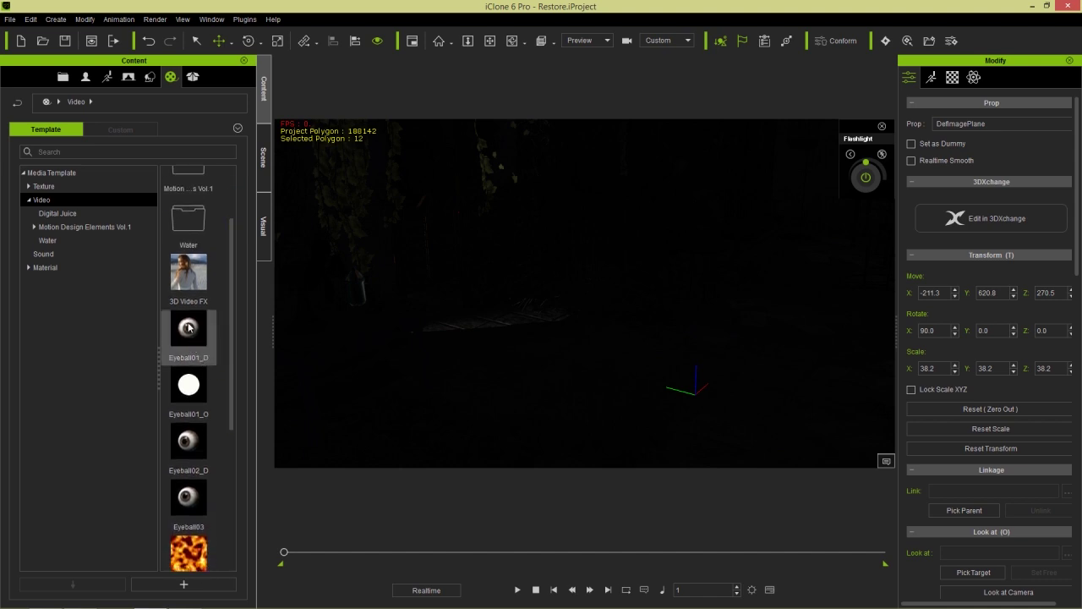
left_click_drag(187, 329, 557, 398)
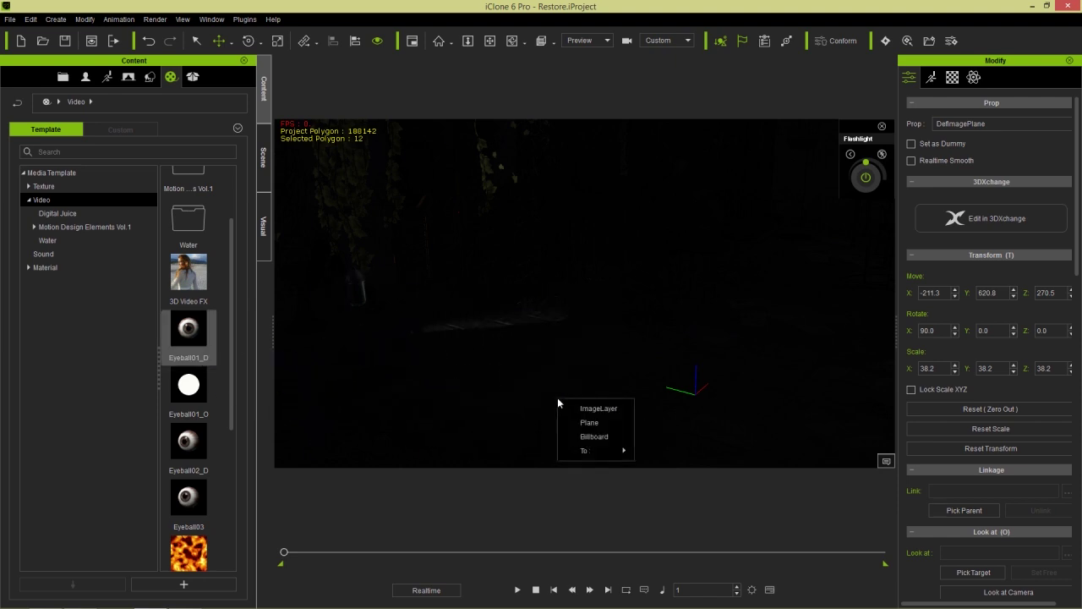
left_click(593, 436)
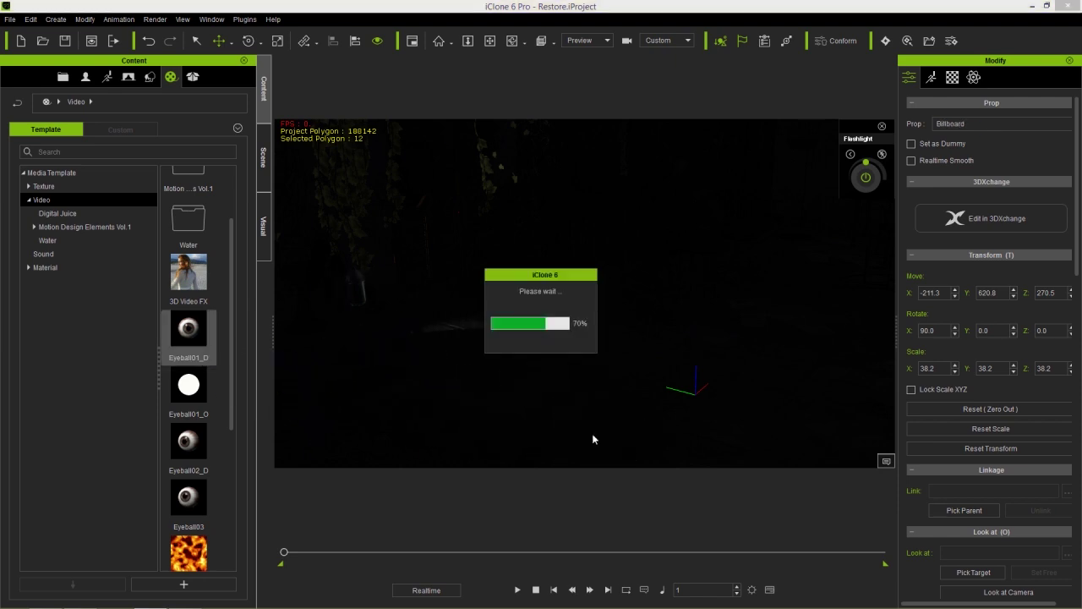
left_click_drag(563, 369, 563, 276)
Set the eyeball billboard material's Self Illumination to 100
right_click_drag(473, 349, 640, 296)
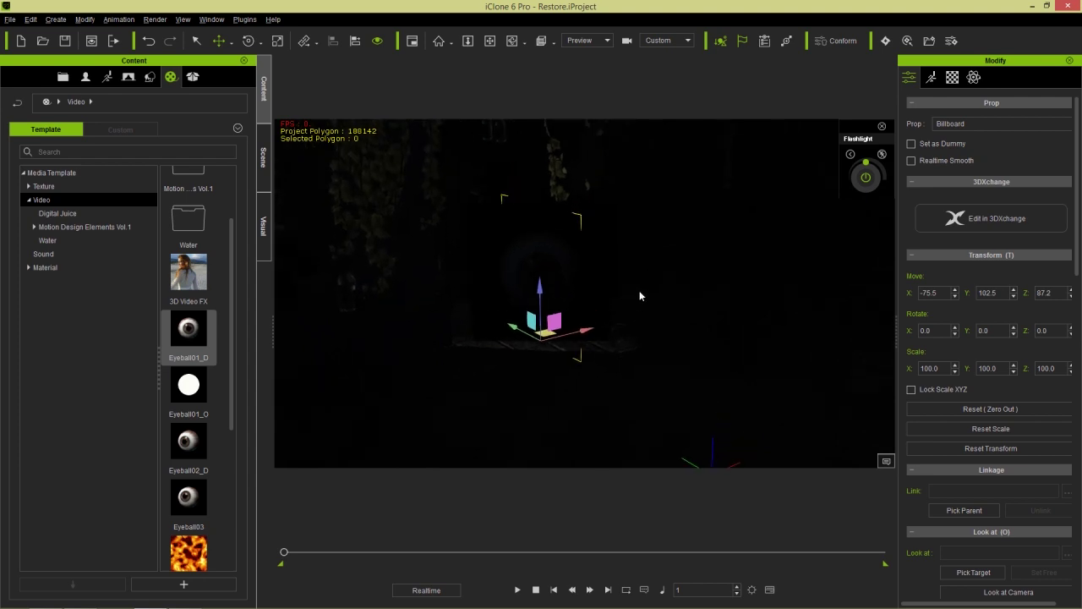
left_click(952, 77)
left_click(937, 212)
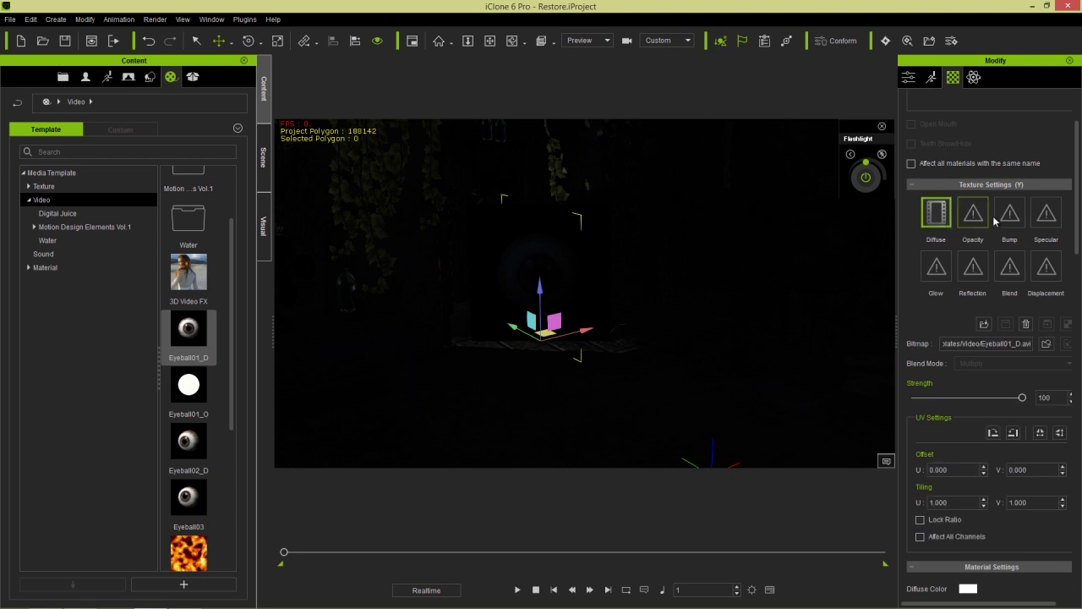
left_click_drag(1075, 209, 1075, 336)
left_click_drag(912, 292, 1049, 291)
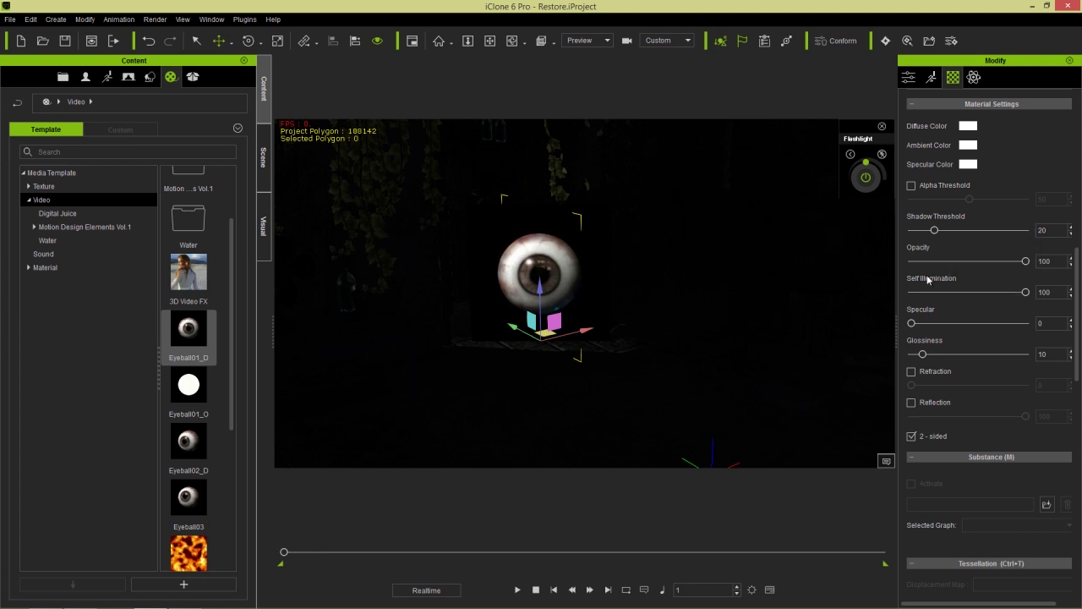
Apply the Eyeball01_O video to the billboard material's Opacity channel
mouse_move(640, 290)
right_mouse_down()
mouse_move(572, 307)
mouse_move(643, 294)
right_mouse_up()
scroll(644, 295, "up", 5)
right_click_drag(592, 246, 558, 249)
right_click_drag(606, 319, 606, 264)
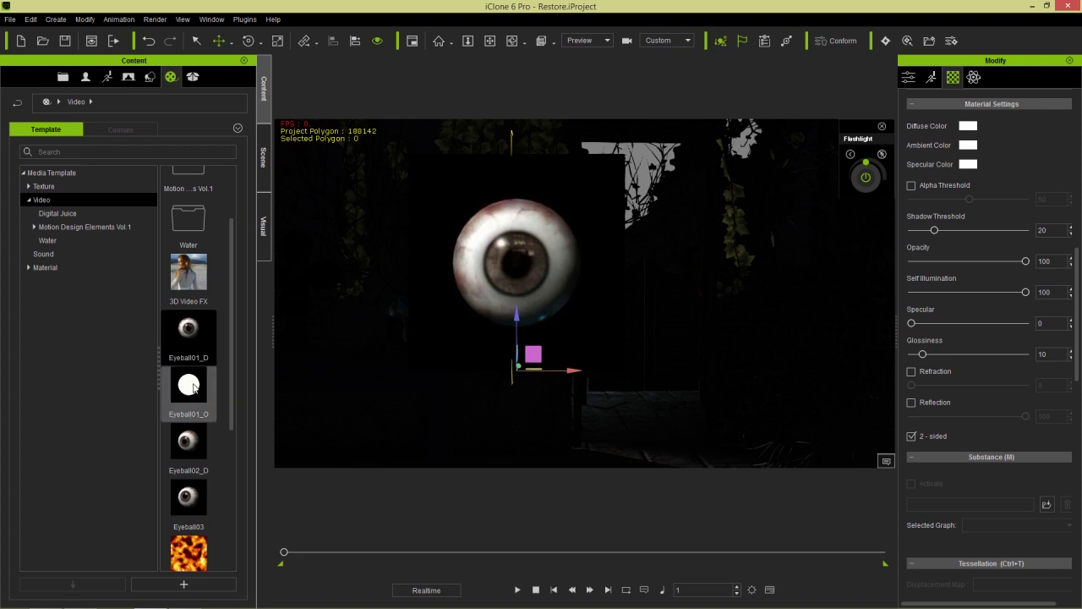
left_click_drag(1076, 333, 1076, 181)
left_click_drag(189, 385, 973, 299)
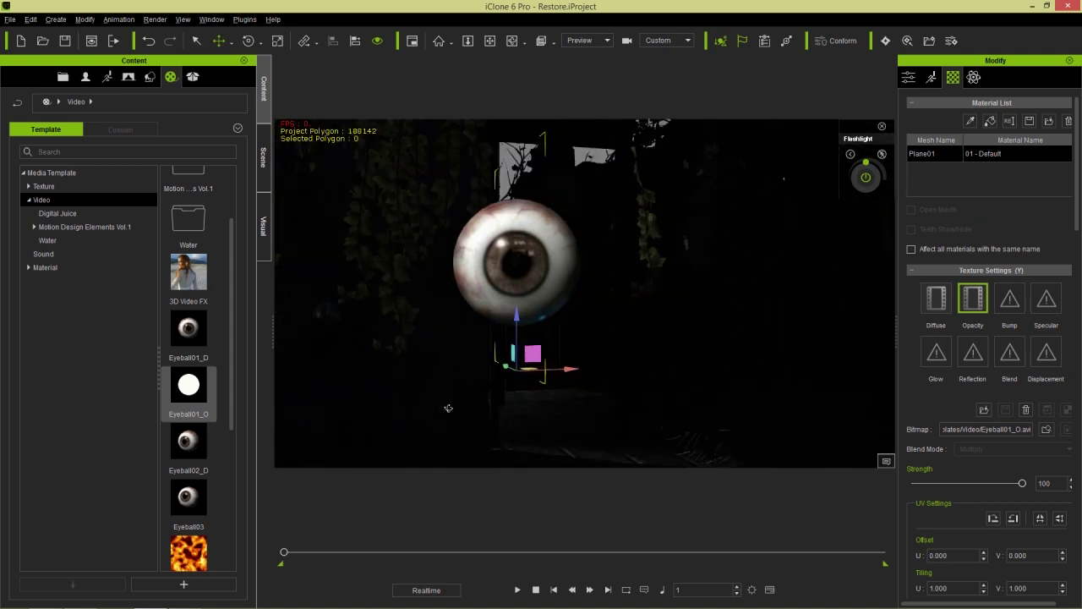
Examine the eyeball billboard's orientation from different camera angles, including during animation playback
scroll(604, 264, "down", 2)
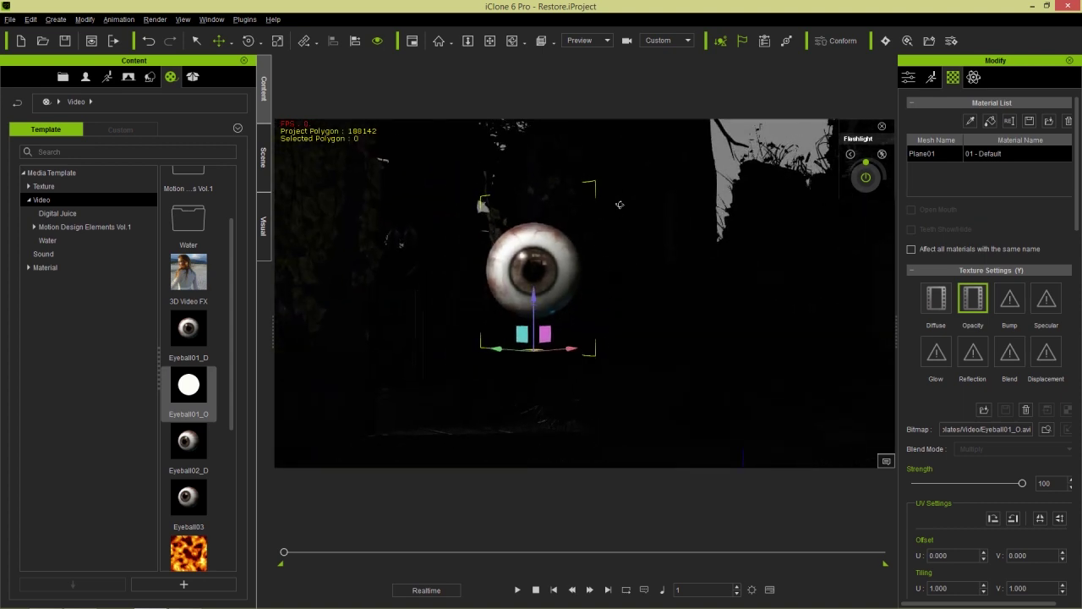
right_click_drag(620, 205, 626, 334)
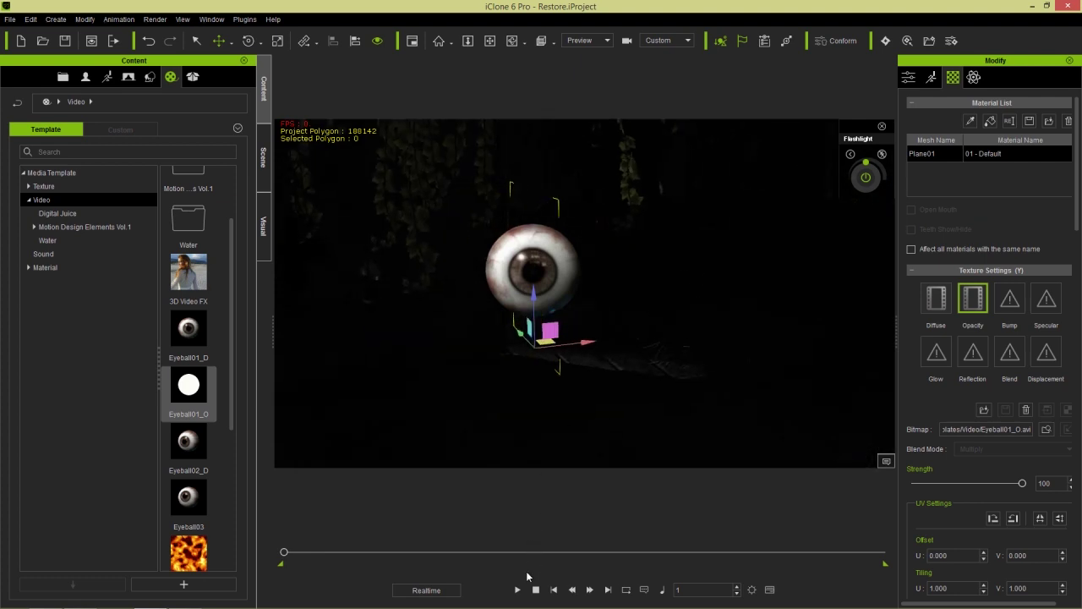
left_click(516, 589)
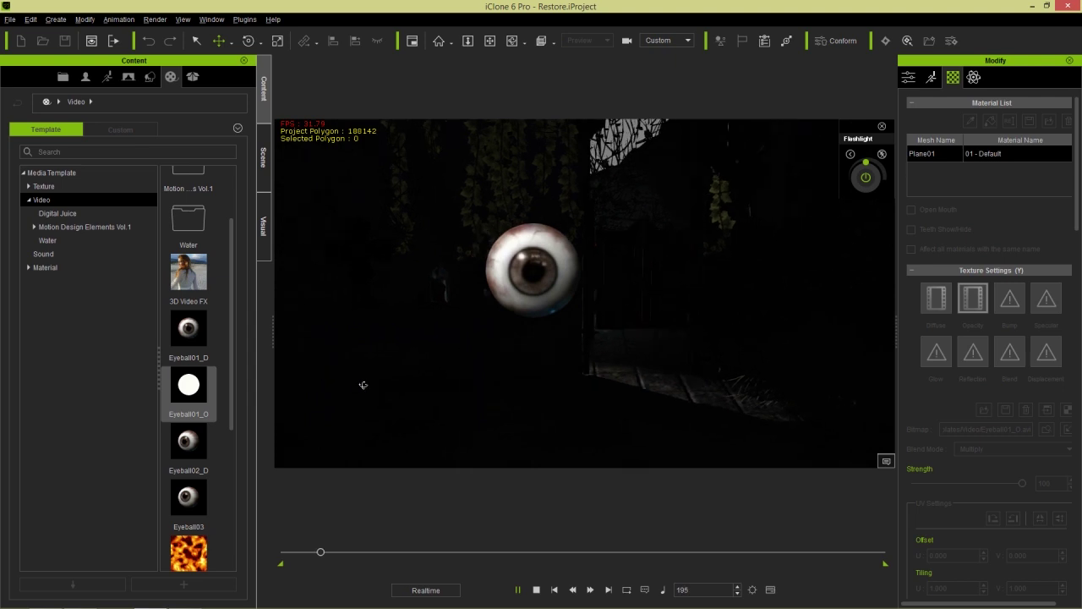
left_click(517, 590)
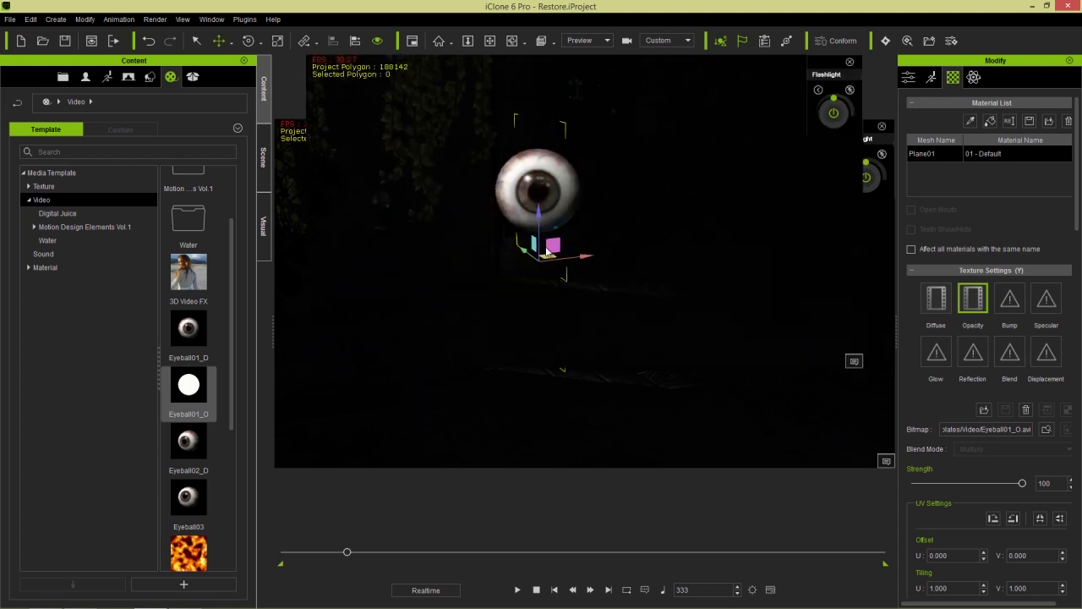
Open the Timeline and show the Billboard object's Video tracks
key("F3")
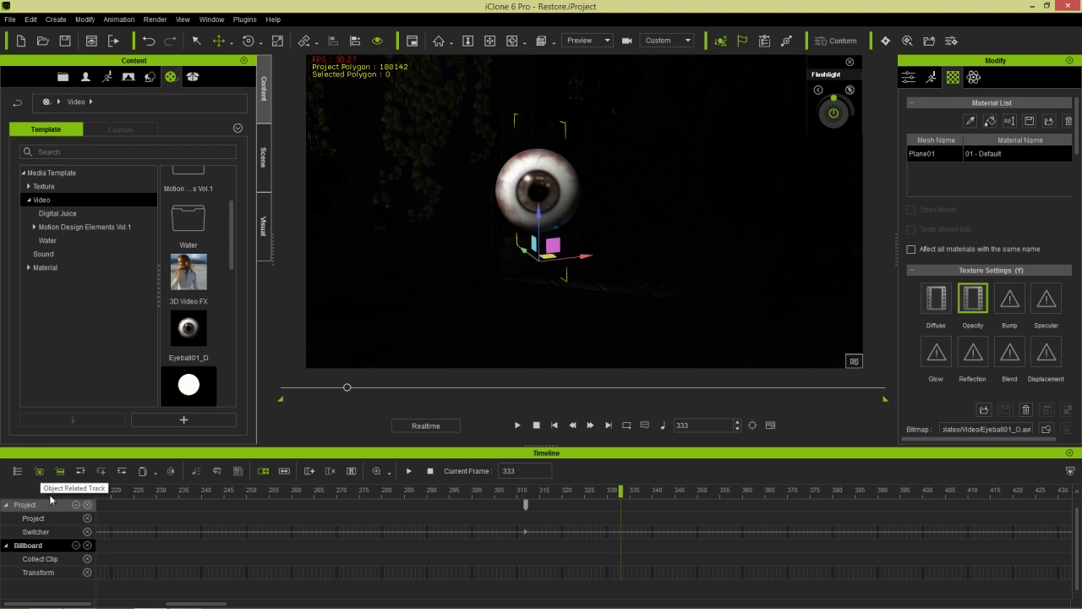
left_click(77, 546)
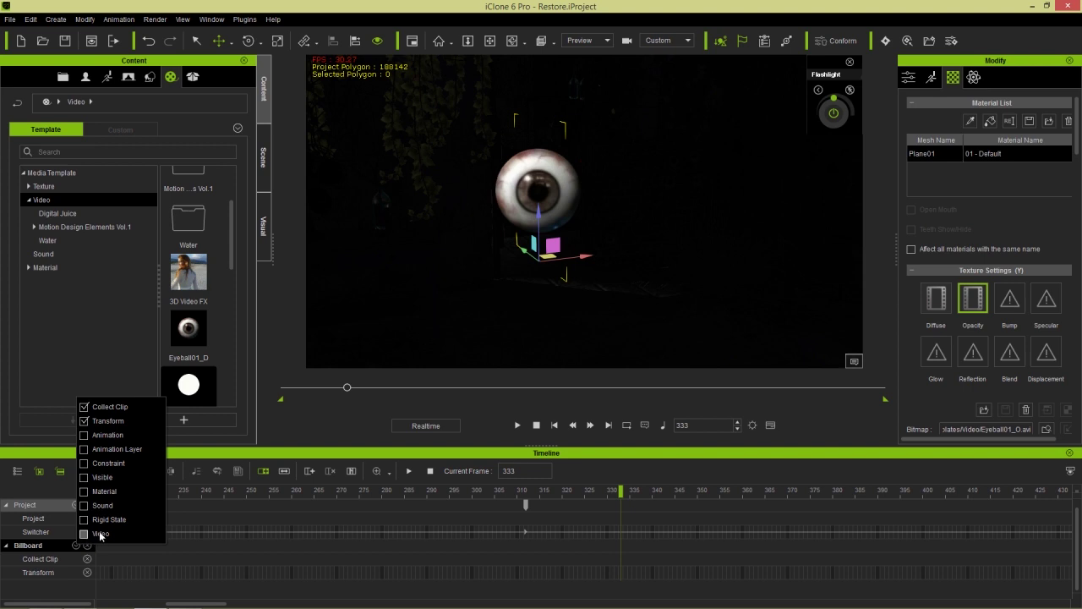
left_click(84, 533)
left_click(215, 457)
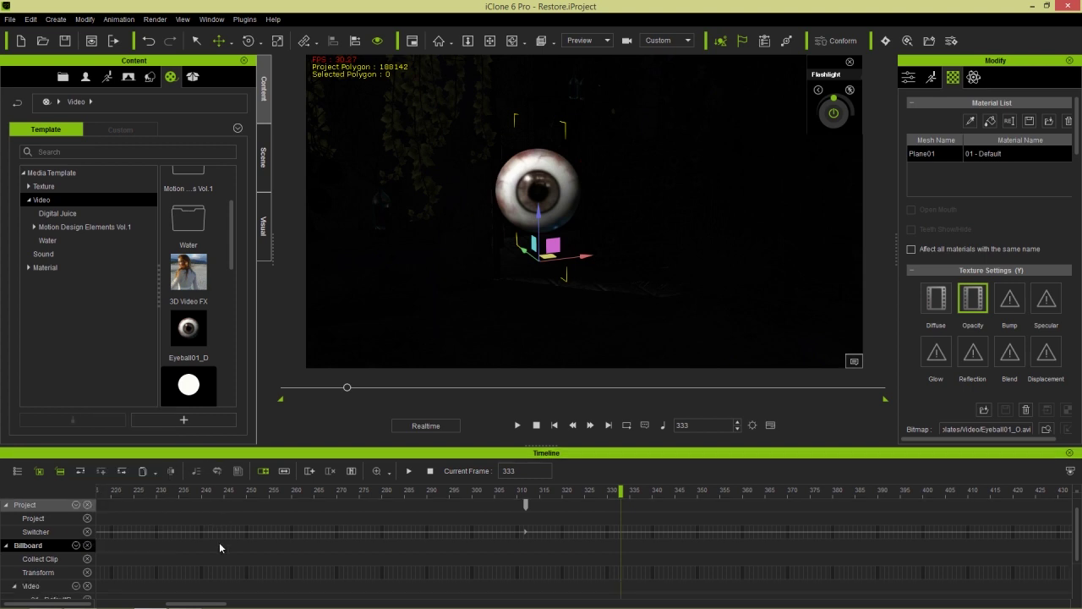
scroll(222, 546, "down", 1)
scroll(221, 546, "up", 1)
scroll(219, 547, "down", 1)
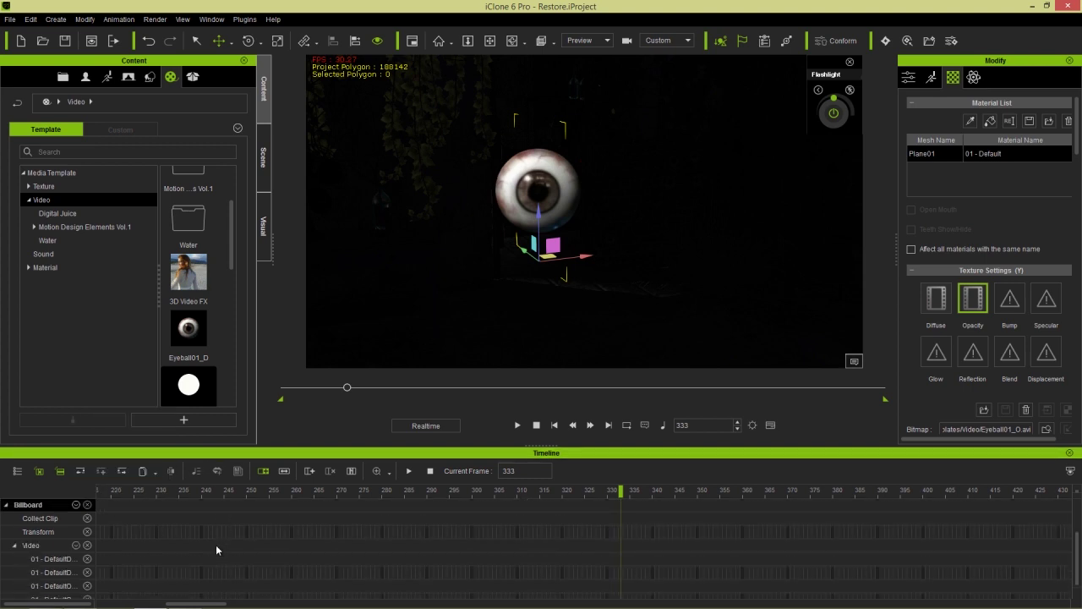
Extend the Eyeball01_D clip on the Billboard's diffuse video track so it loops to about frame 1420
scroll(80, 551, "down", 1)
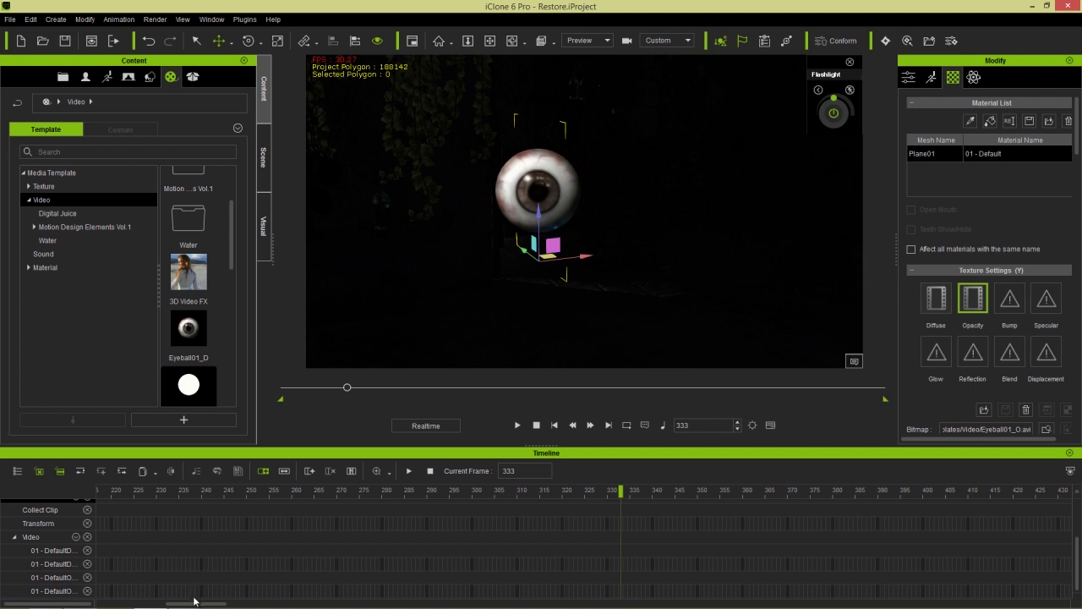
left_click_drag(194, 606, 127, 605)
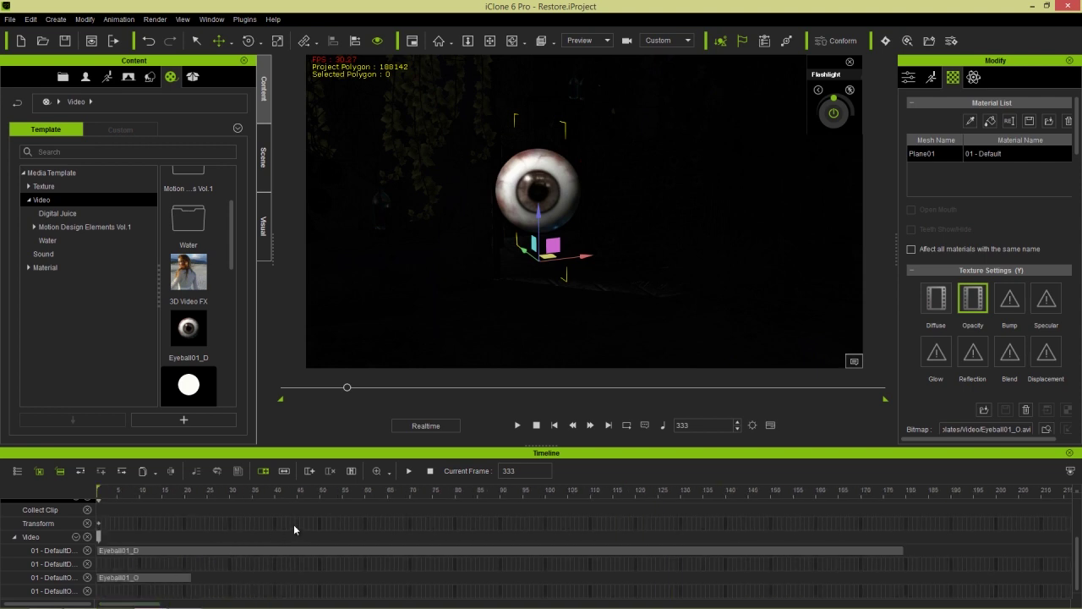
scroll(350, 507, "down", 2)
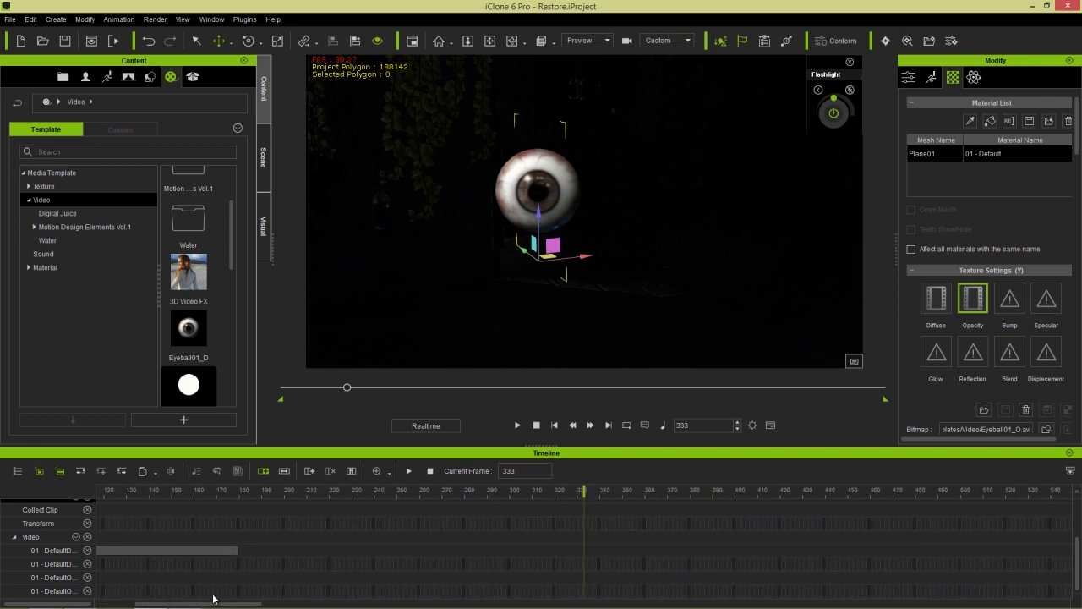
left_click_drag(207, 606, 170, 605)
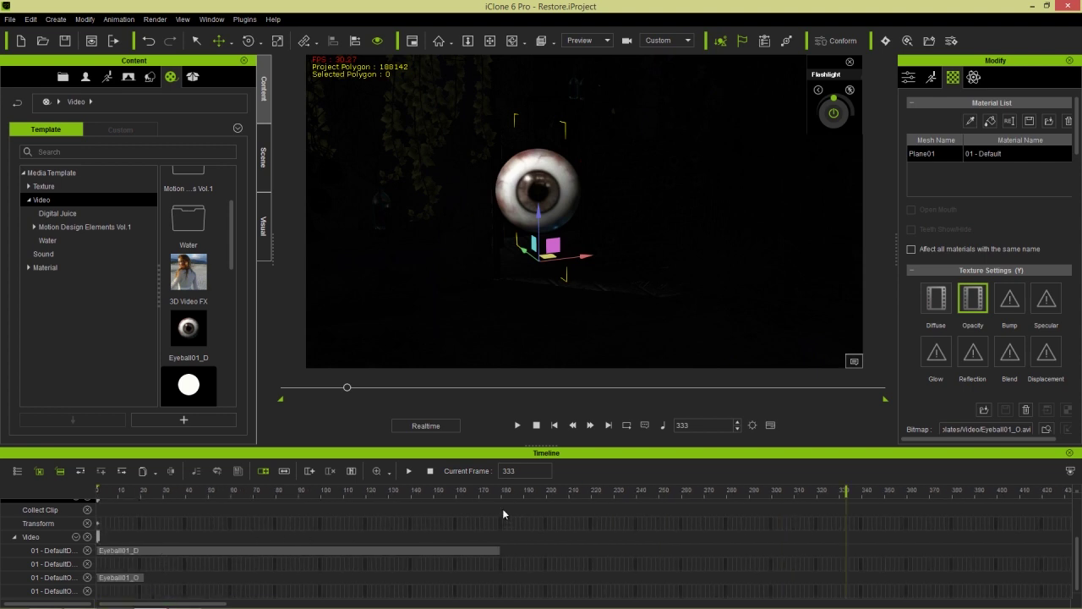
scroll(446, 544, "down", 4)
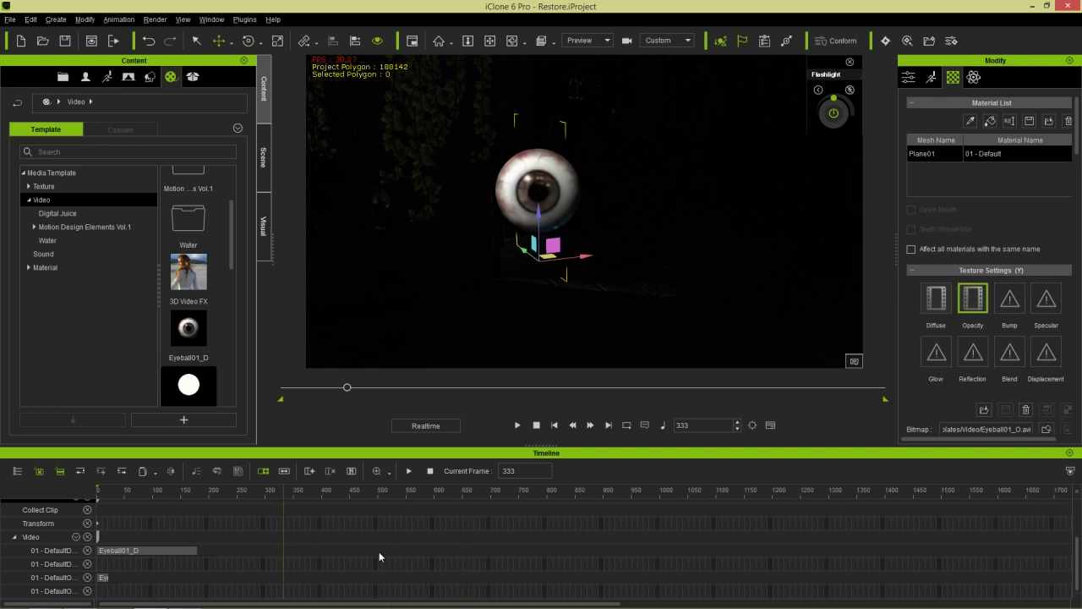
left_click_drag(199, 548, 848, 548)
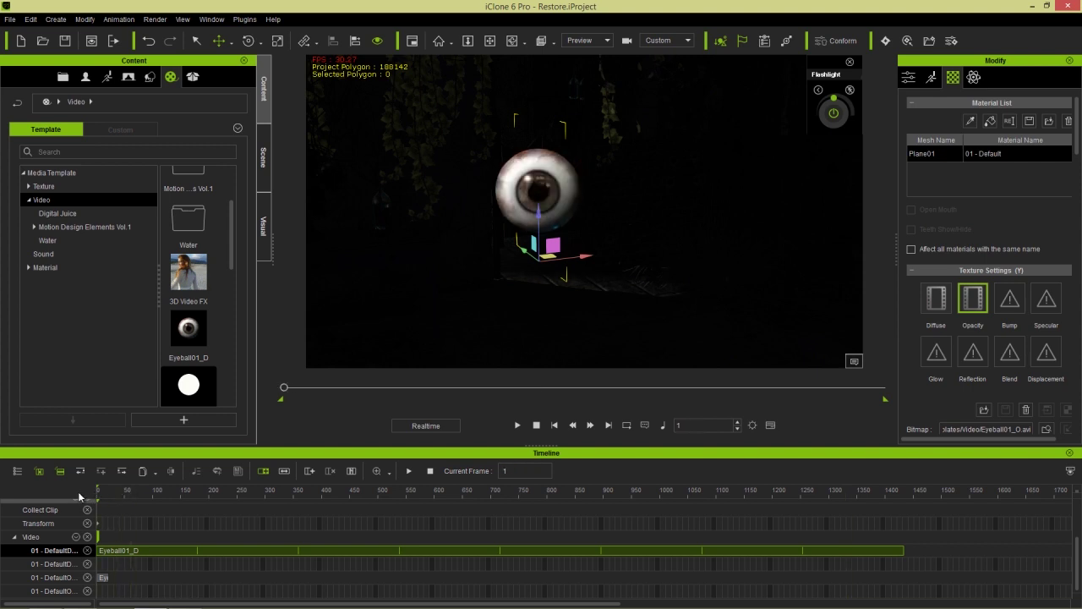
Play the animation to check the looped eyeball video on the billboard from different camera angles
key("space")
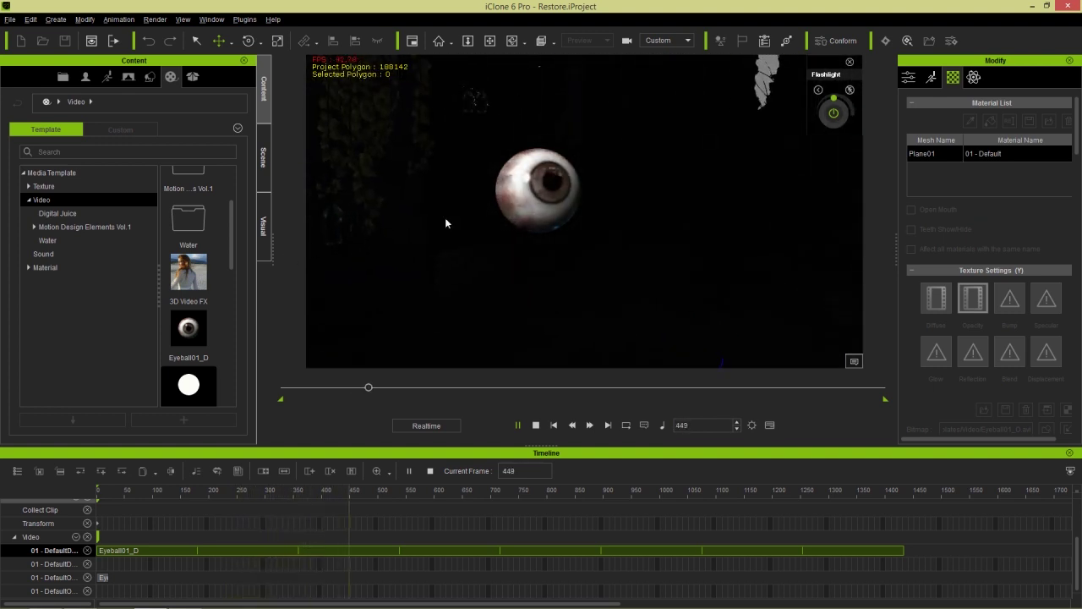
left_click(536, 425)
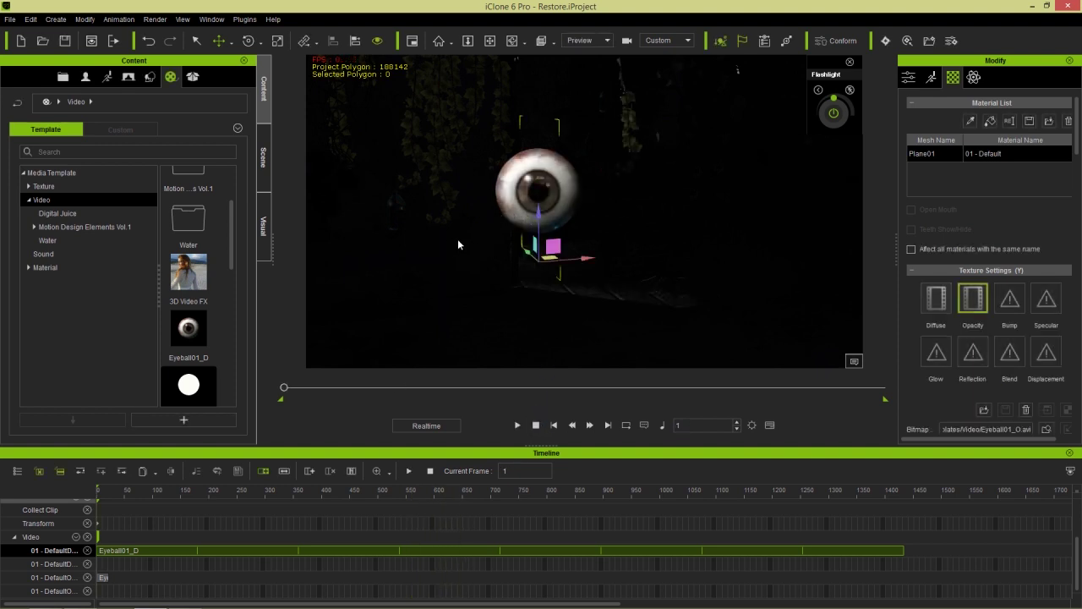
left_click(518, 424)
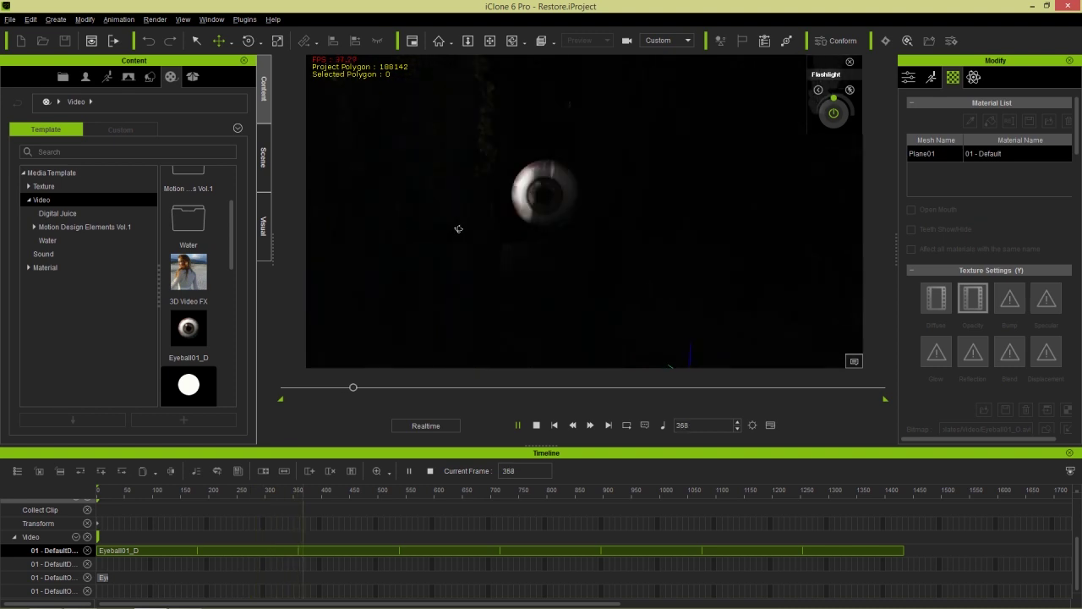
left_click(537, 426)
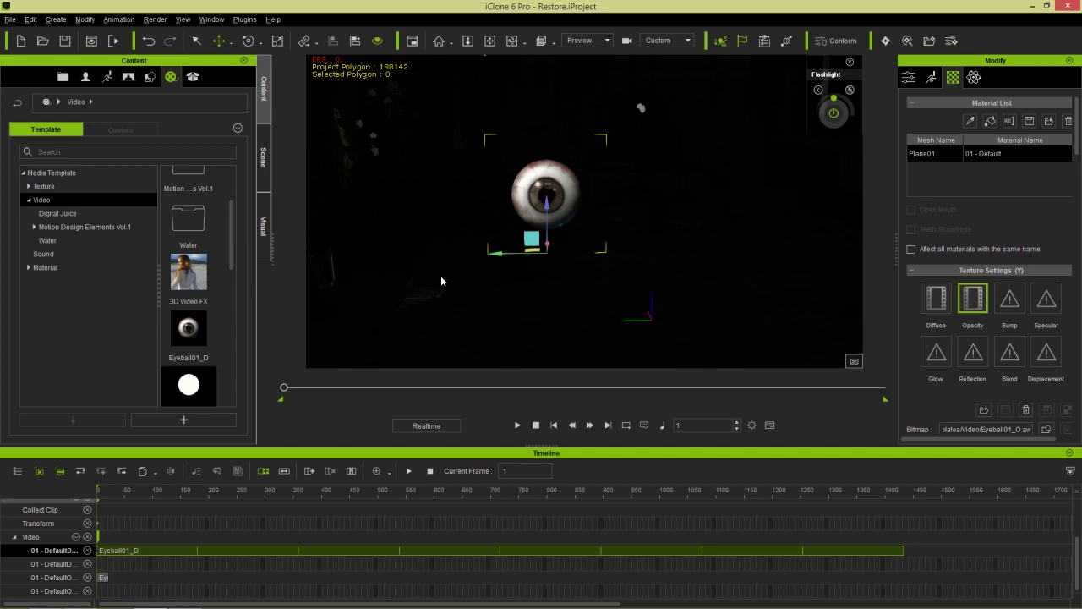
Close the Timeline and add Indie Ink.popVideo from the File Explorer folder Other to the scene as an ImageLayer
right_click_drag(570, 155, 550, 234)
right_click_drag(647, 218, 652, 205)
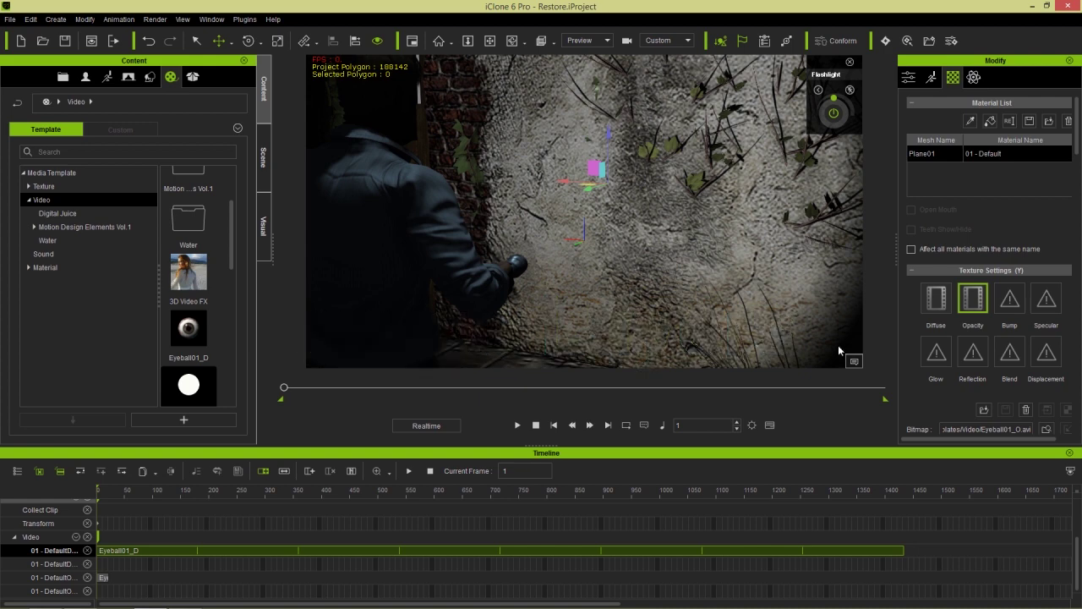
left_click(1069, 454)
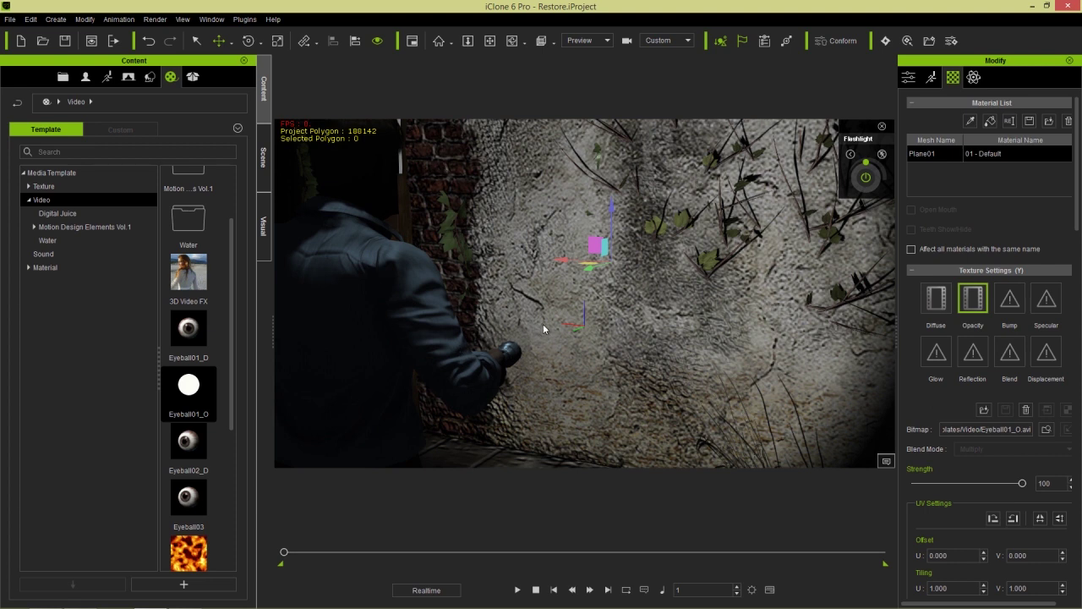
key("alt+Tab")
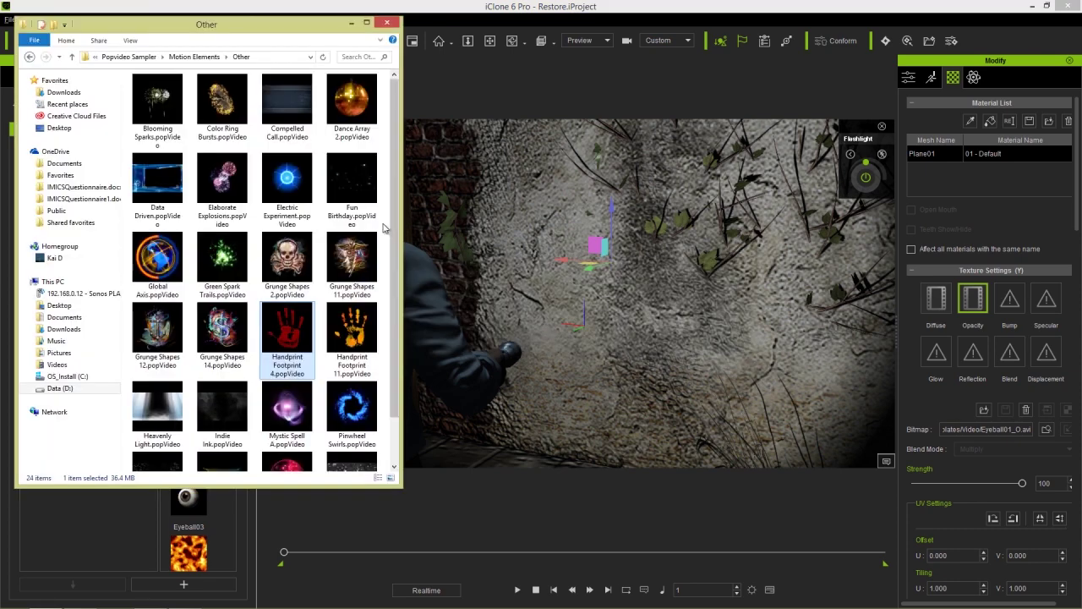
left_click_drag(393, 167, 397, 241)
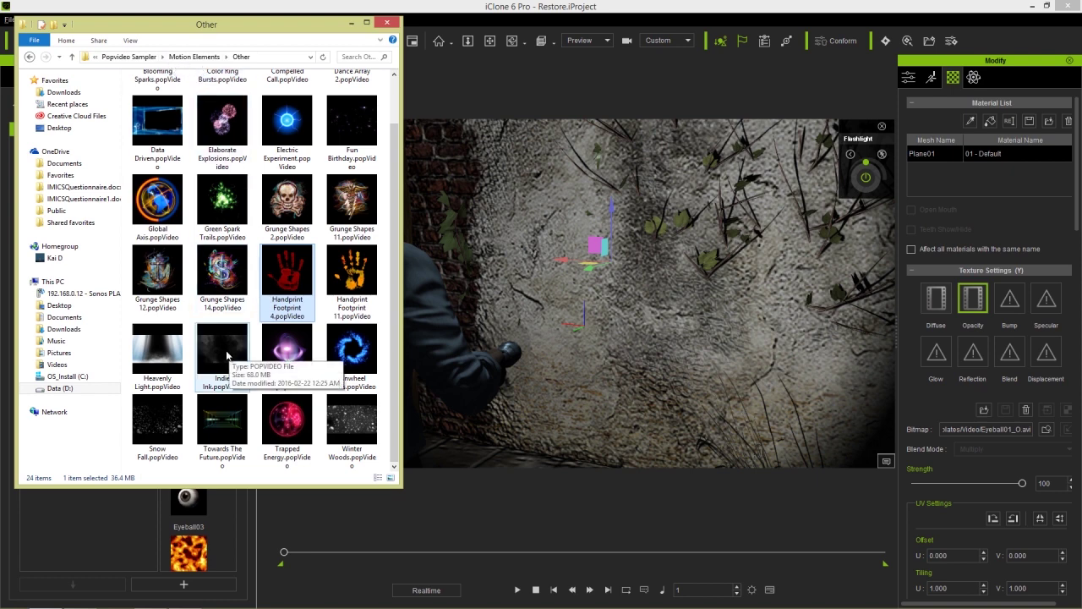
mouse_move(221, 355)
left_mouse_down()
mouse_move(247, 368)
mouse_move(480, 391)
mouse_move(678, 366)
mouse_move(618, 381)
left_mouse_up()
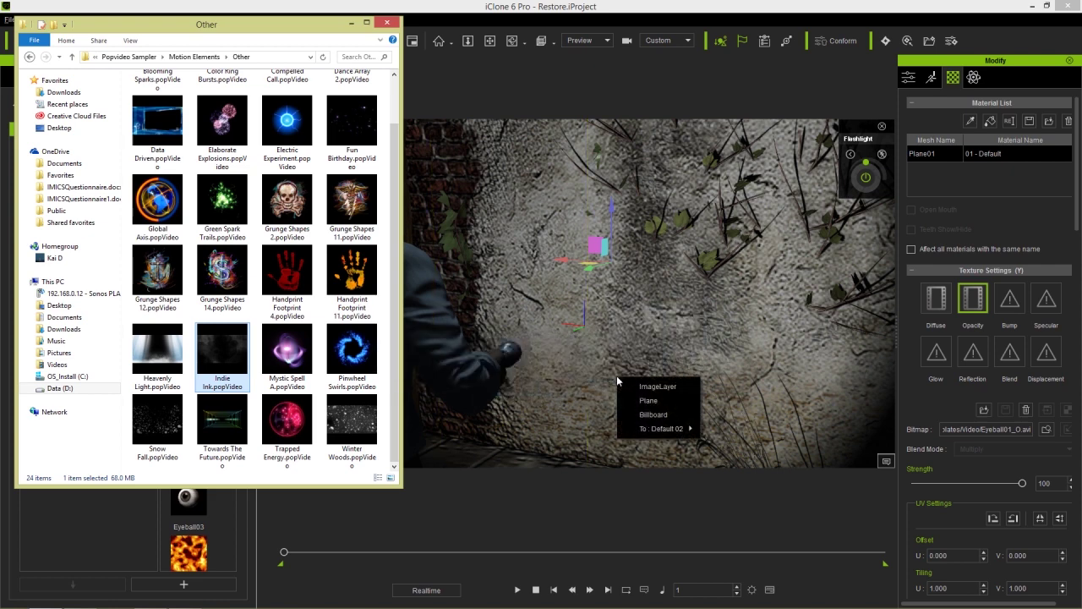
left_click(675, 388)
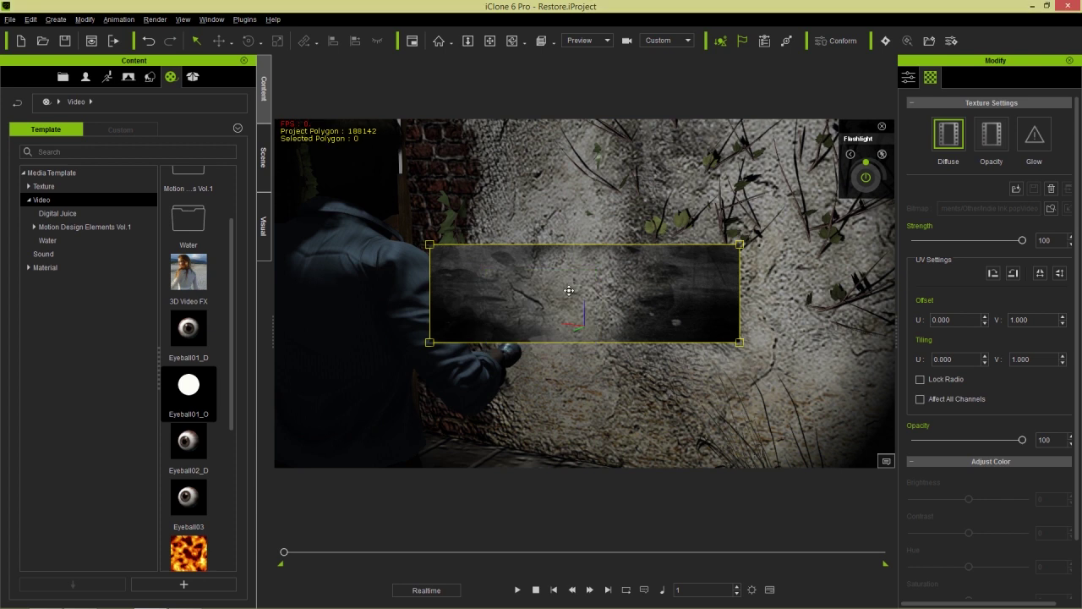
Move and enlarge the Indie Ink image layer to fill the whole viewport, and preview it in playback
mouse_move(592, 284)
left_mouse_down()
mouse_move(518, 213)
mouse_move(435, 158)
left_mouse_up()
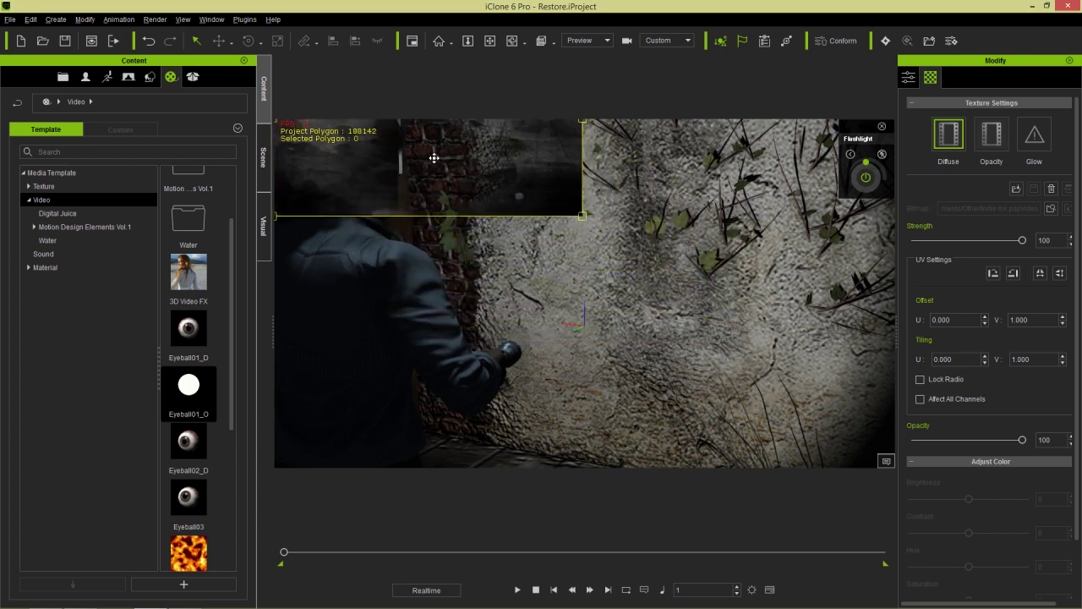
left_click_drag(582, 216, 895, 466)
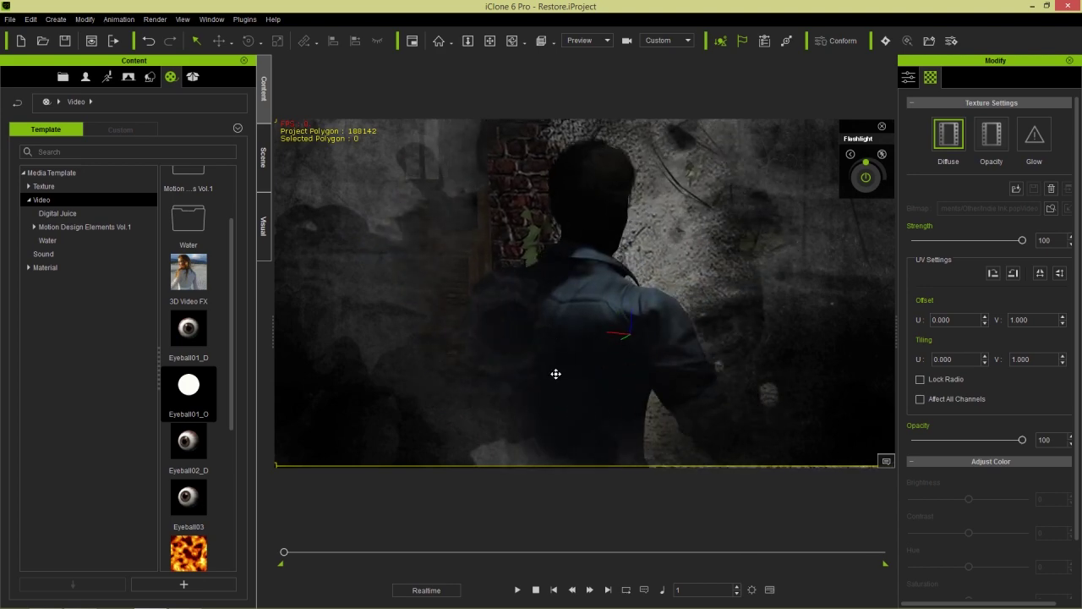
left_click(517, 589)
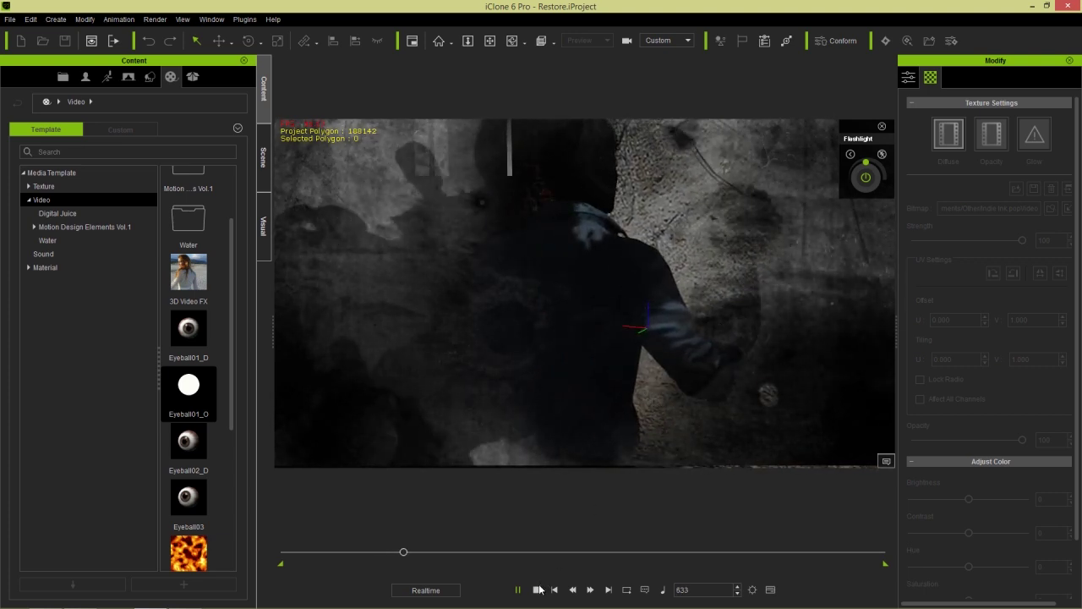
key("space")
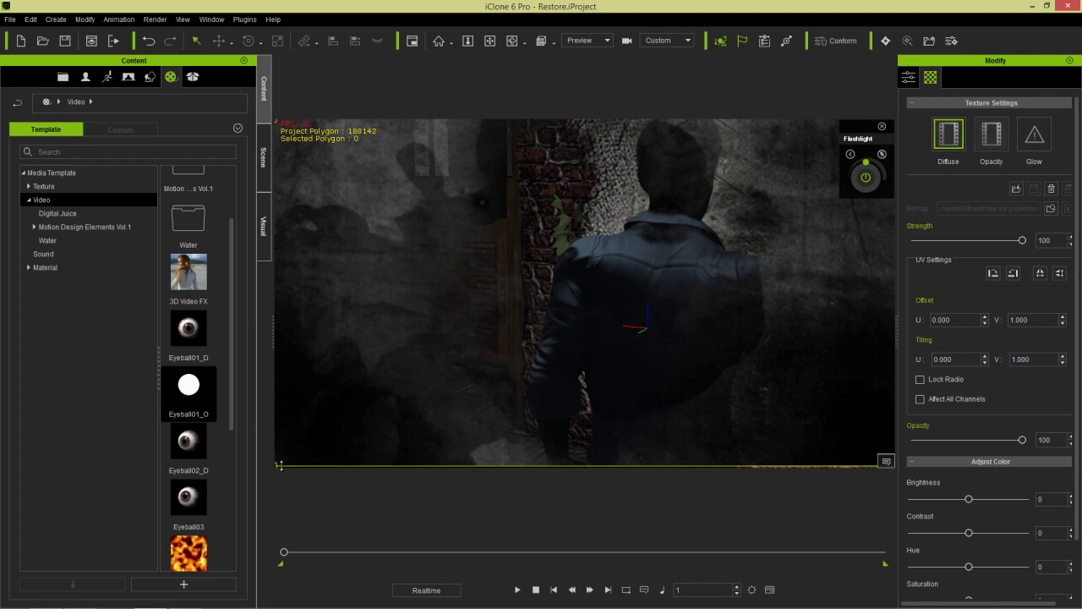
Examine the ink overlay in front of the eyeball billboard while changing the camera view and playing the animation
mouse_move(623, 313)
right_mouse_down()
mouse_move(669, 300)
mouse_move(624, 319)
mouse_move(454, 341)
mouse_move(597, 300)
mouse_move(616, 314)
mouse_move(606, 318)
right_mouse_up()
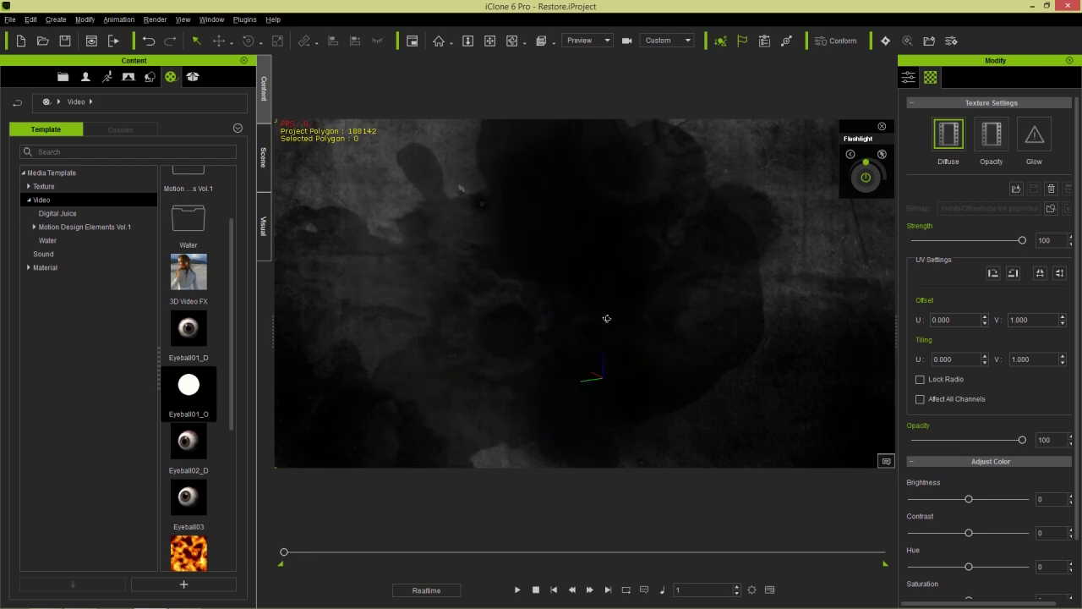
right_click_drag(475, 330, 574, 309)
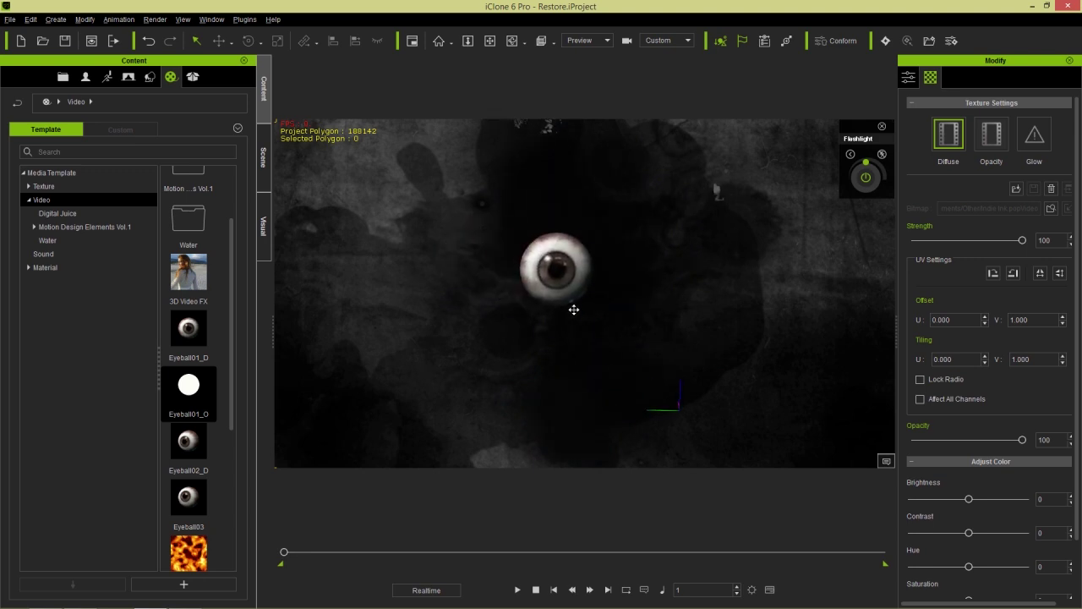
left_click(517, 591)
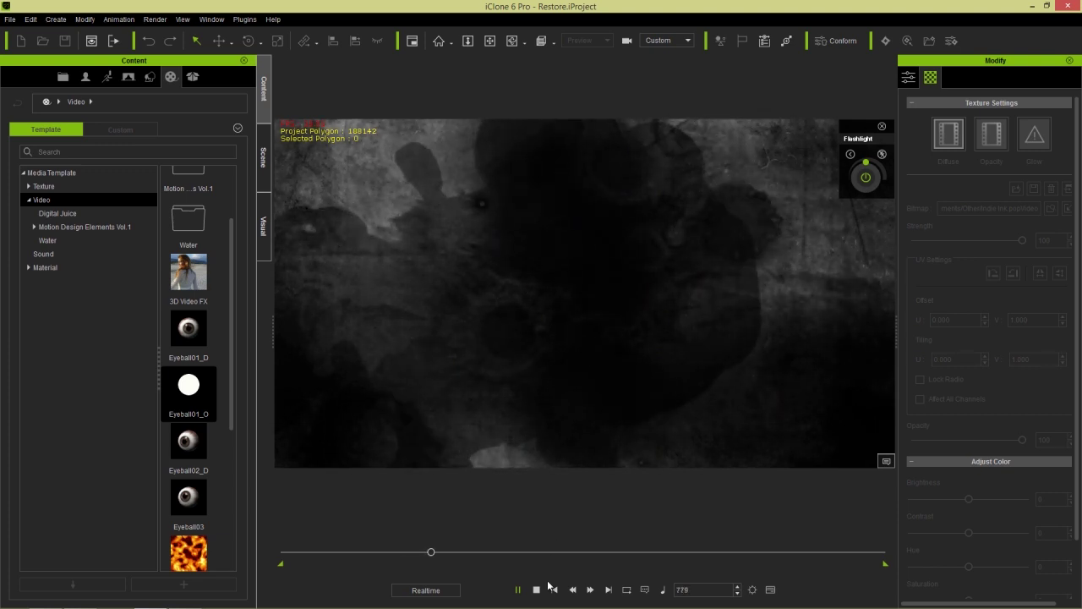
key("space")
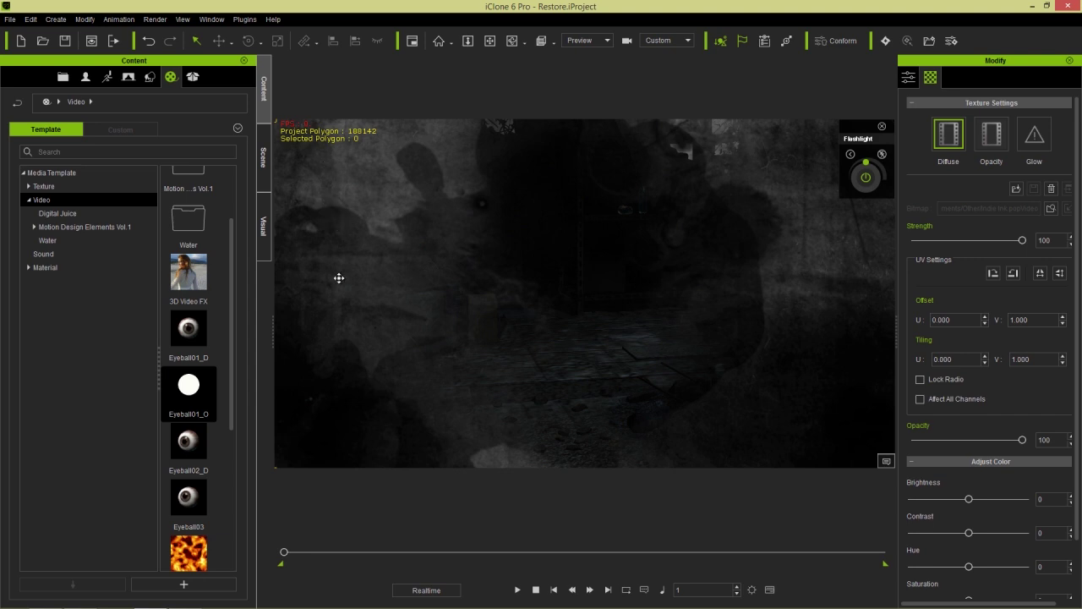
Switch to File Explorer and go up to the Video folder in Production Resources
key("alt+Tab")
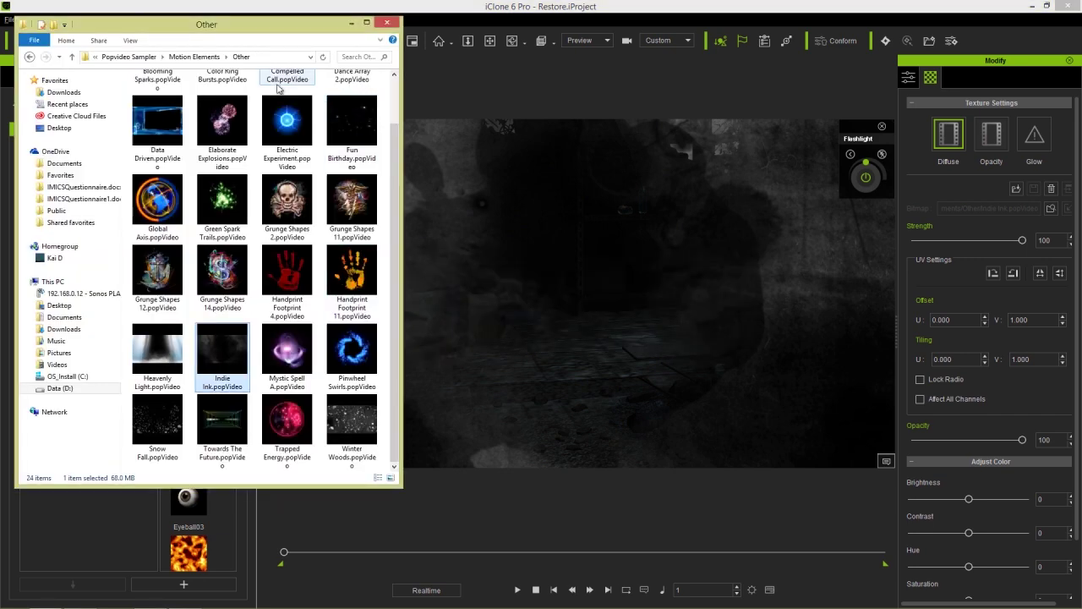
left_click(128, 57)
left_click(115, 58)
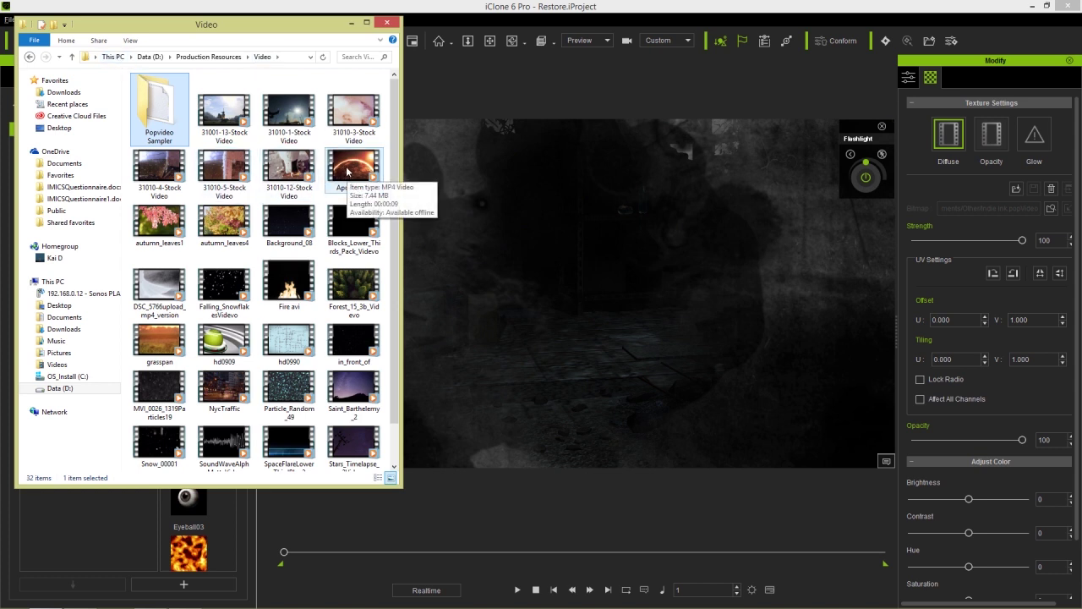
Return to iClone and hide the ImageLayer in the scene's object list
left_click(551, 229)
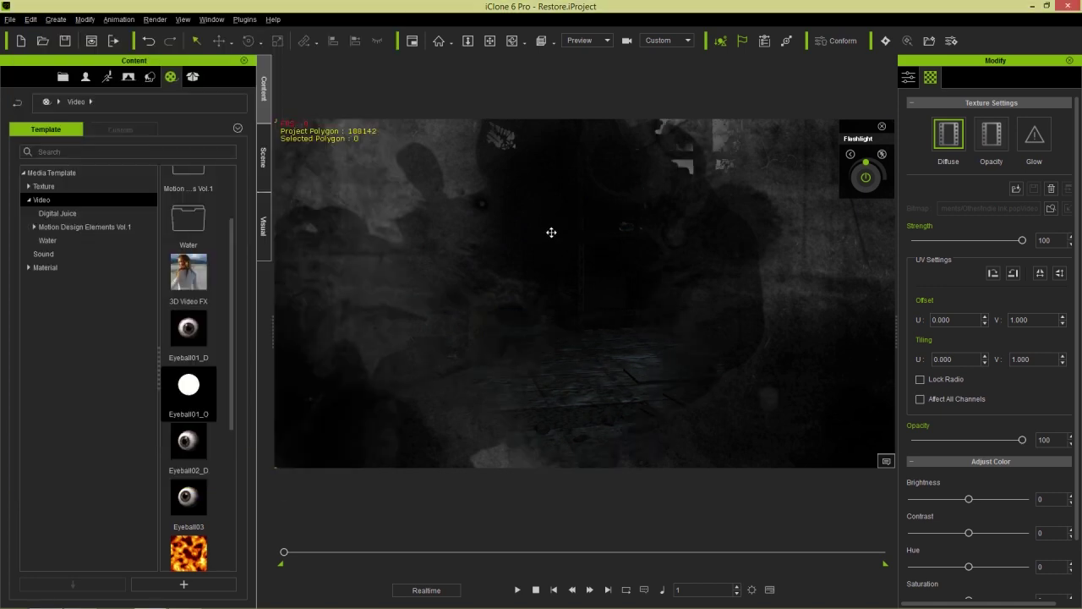
left_click(265, 169)
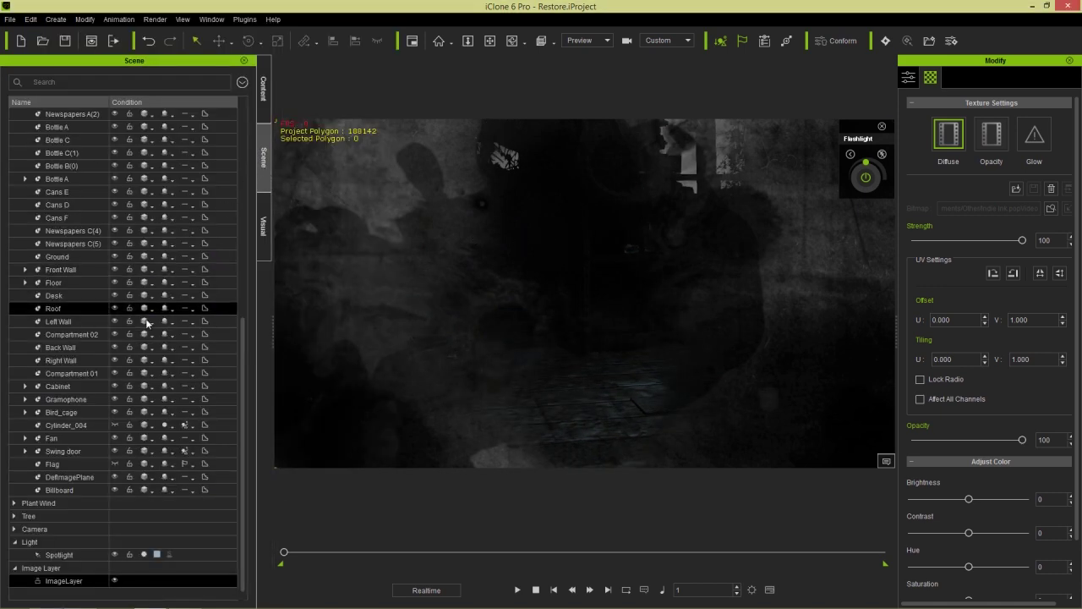
left_click(114, 583)
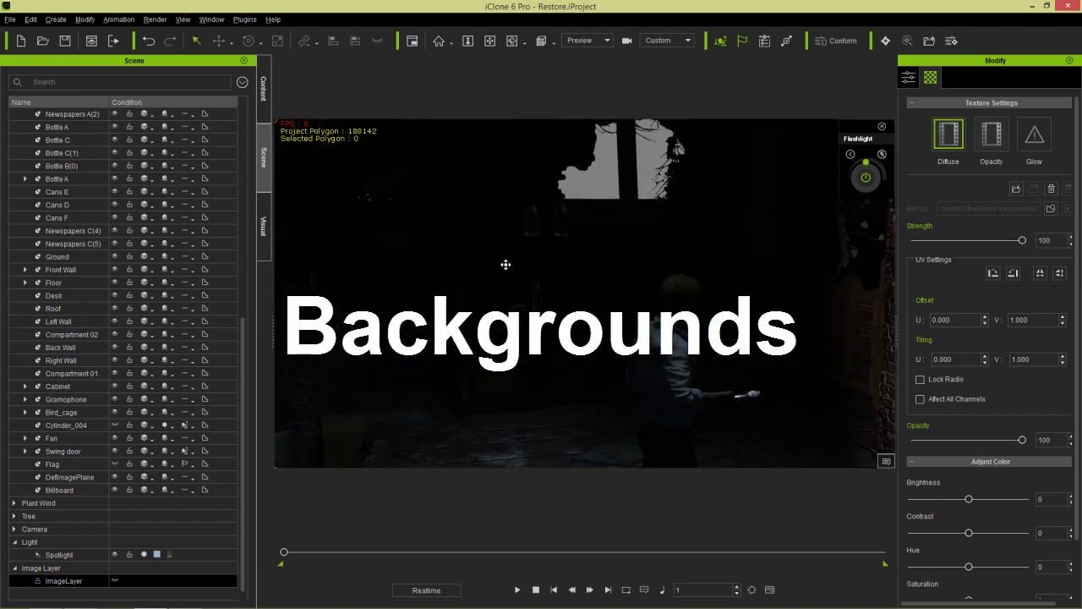
Show the empty sky above the house and apply the Apocalyptic video from the Video folder as its background
right_click_drag(623, 173, 612, 227)
right_click_drag(454, 205, 524, 212)
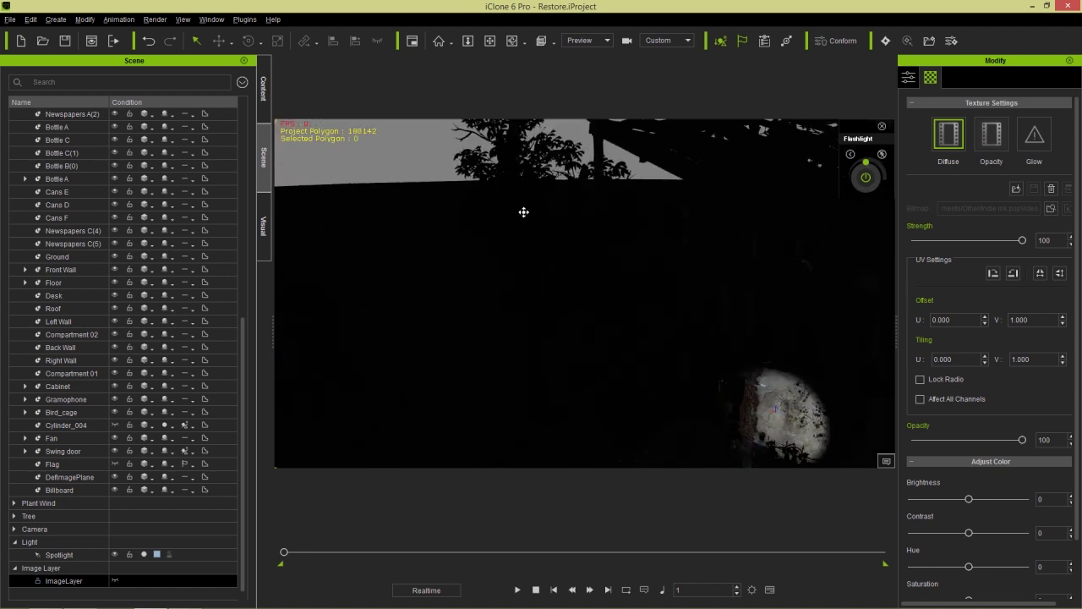
right_click_drag(485, 181, 464, 298)
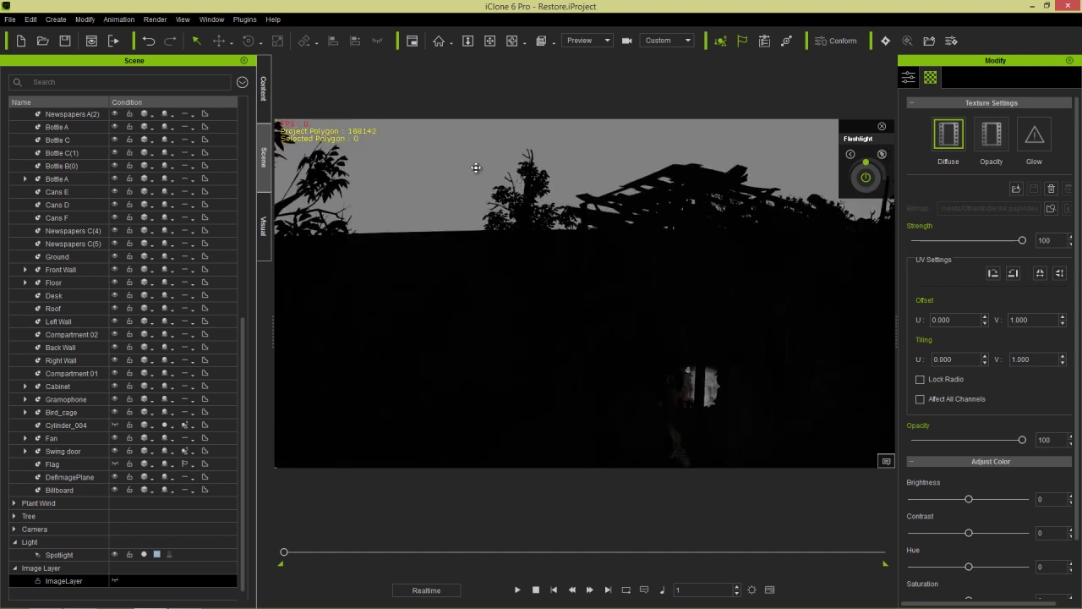
key("alt+Tab")
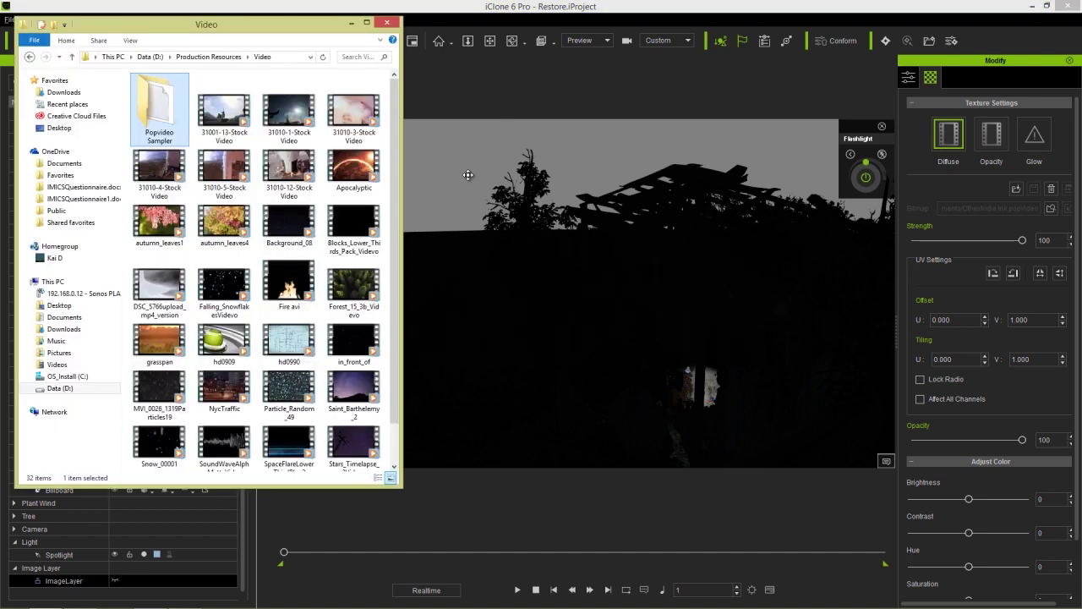
left_click(355, 173)
left_click_drag(357, 175, 458, 170)
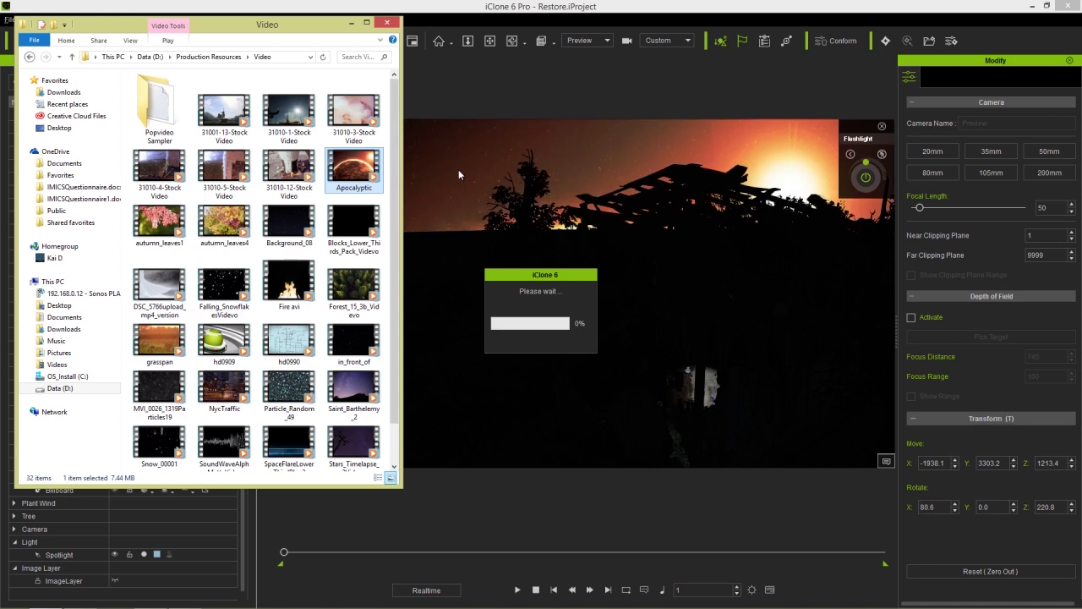
Return to iClone and examine the Apocalyptic video background from different camera angles and during playback
left_click(542, 11)
right_click_drag(596, 293, 684, 296)
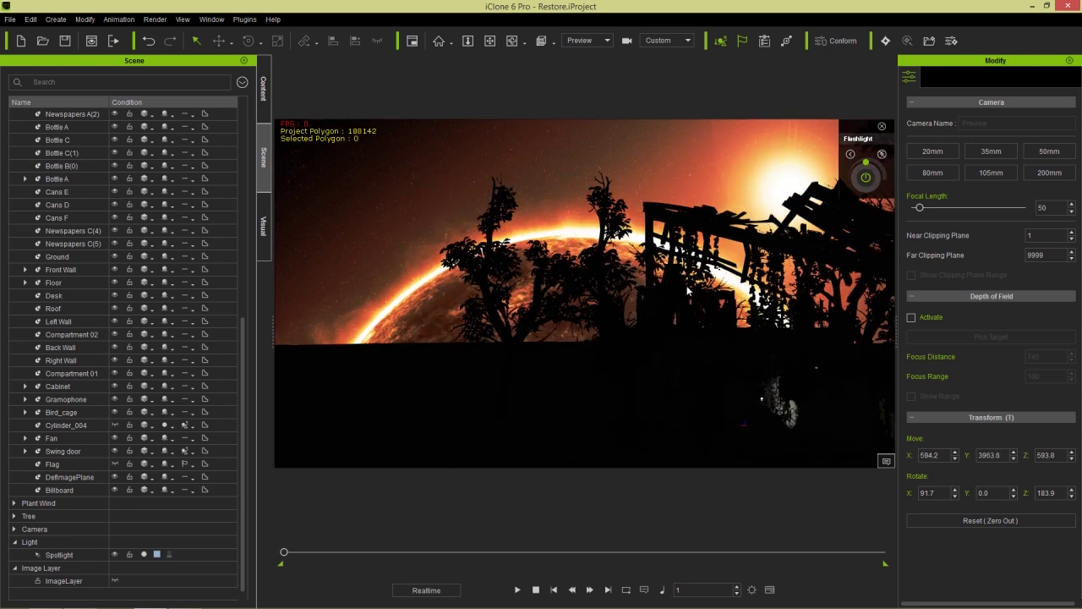
right_click_drag(651, 328, 547, 421)
left_click(517, 590)
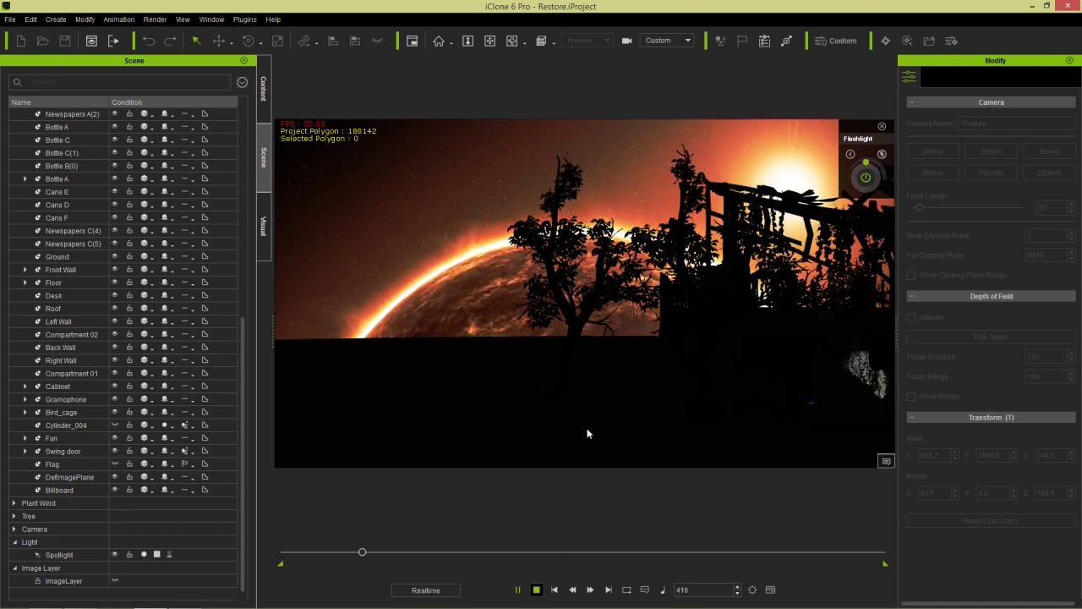
Stop the playback and examine the Apocalyptic video in the project's 2D Background settings
key("space")
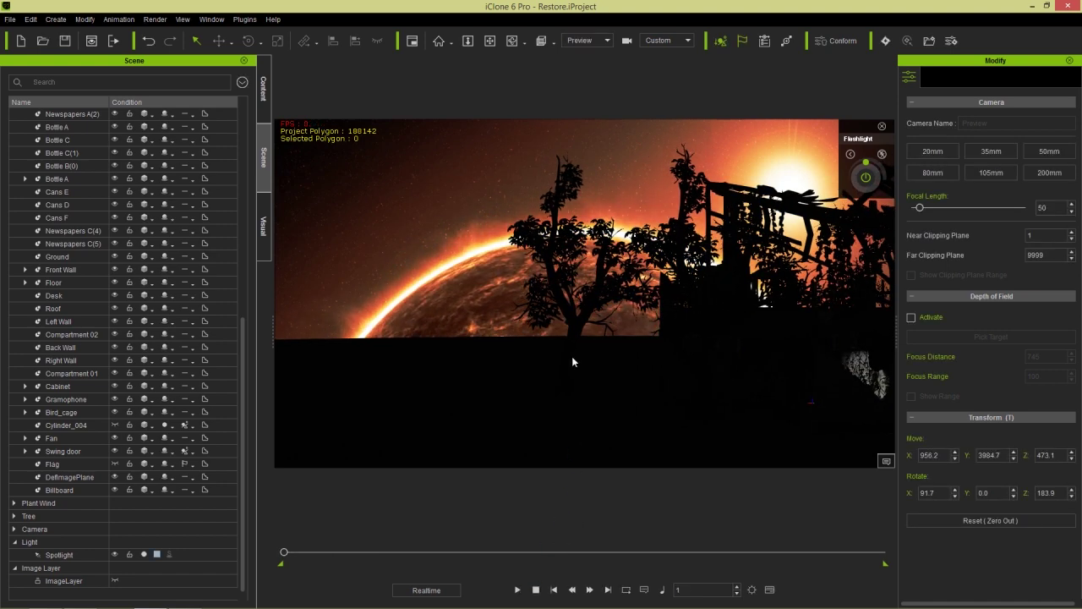
key("F7")
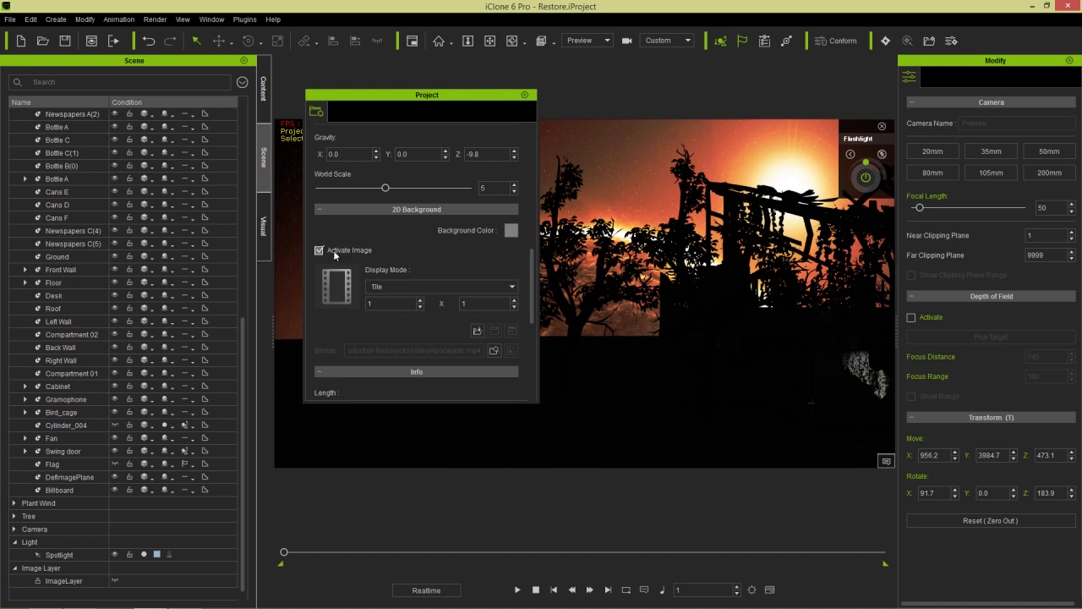
left_click(524, 95)
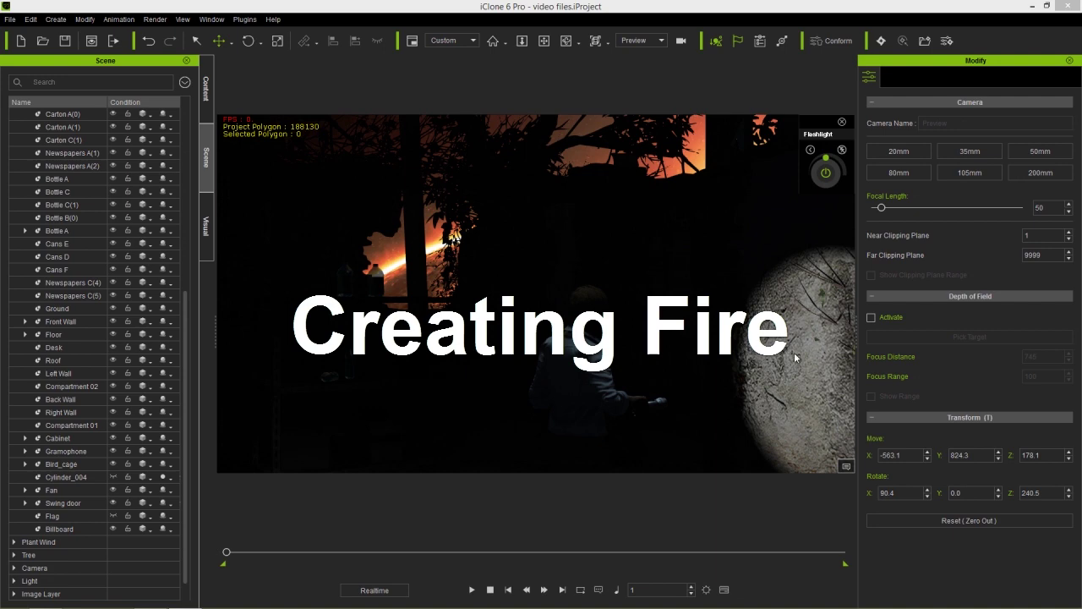
Add the Fire avi video from the Video folder in File Explorer to the ground near the spotlit wall as a billboard
left_click_drag(770, 387, 582, 273)
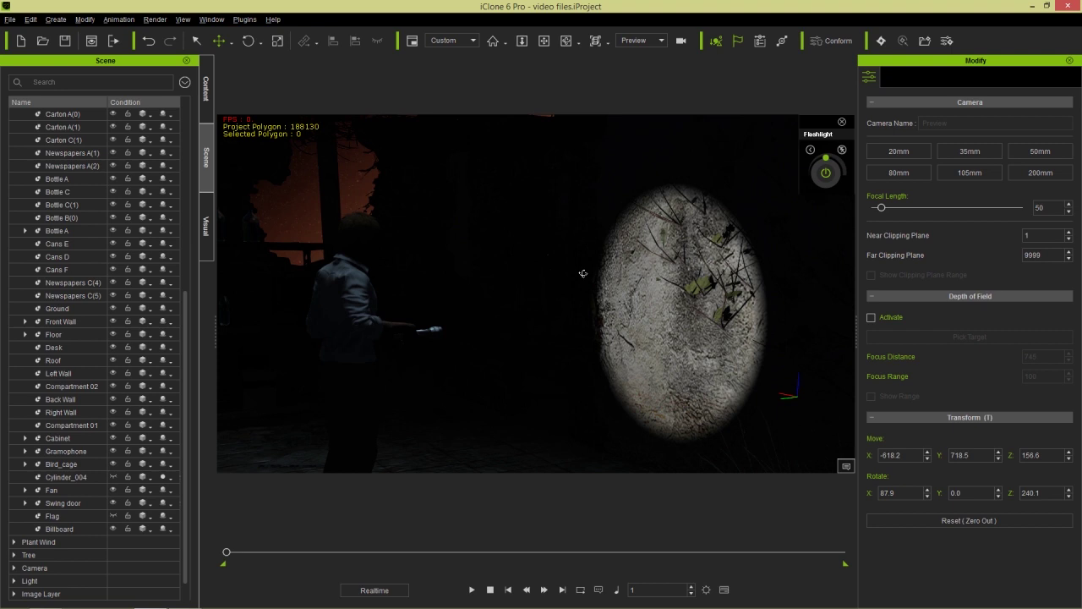
left_click_drag(618, 311, 626, 289)
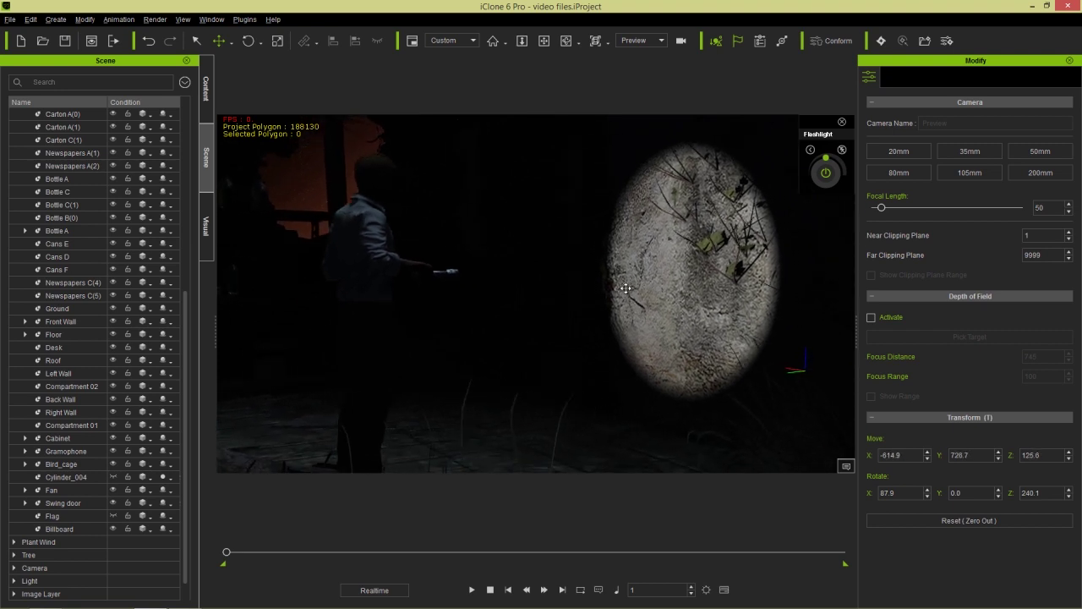
key("alt+Tab")
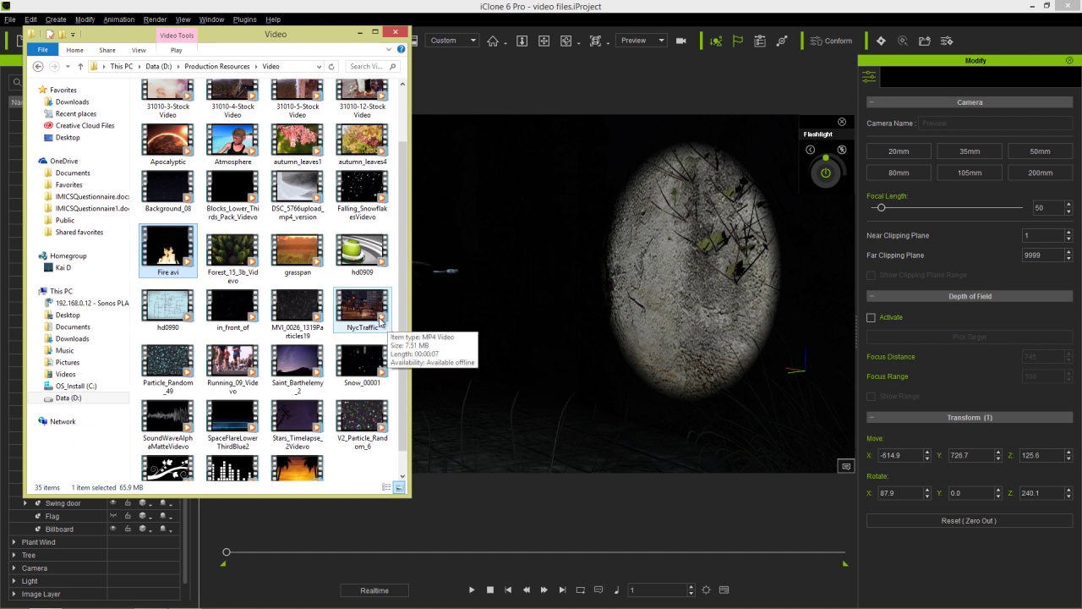
left_click(178, 198)
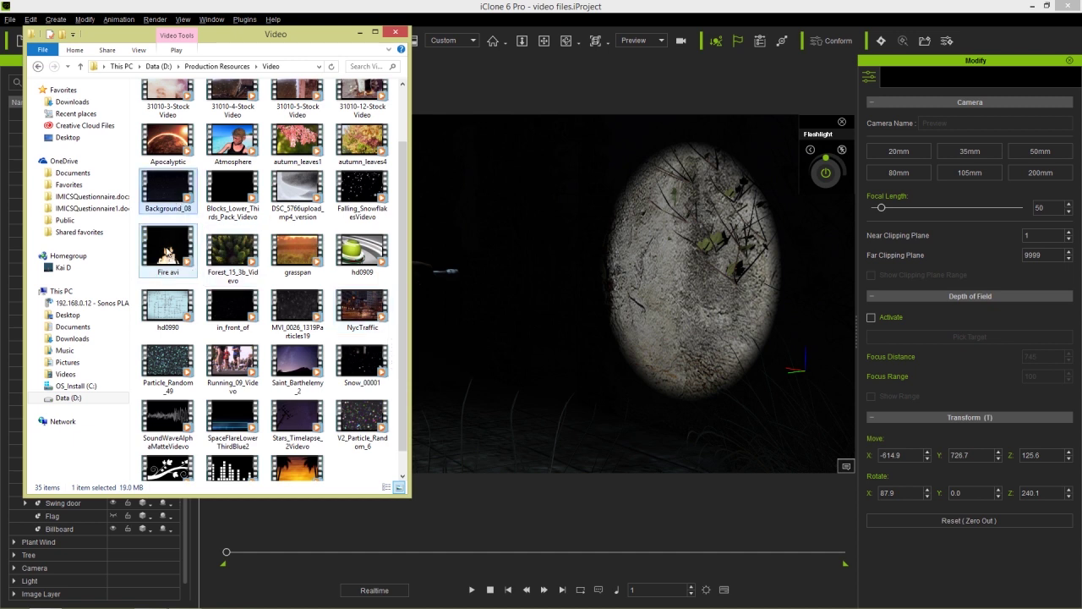
left_click_drag(168, 251, 588, 448)
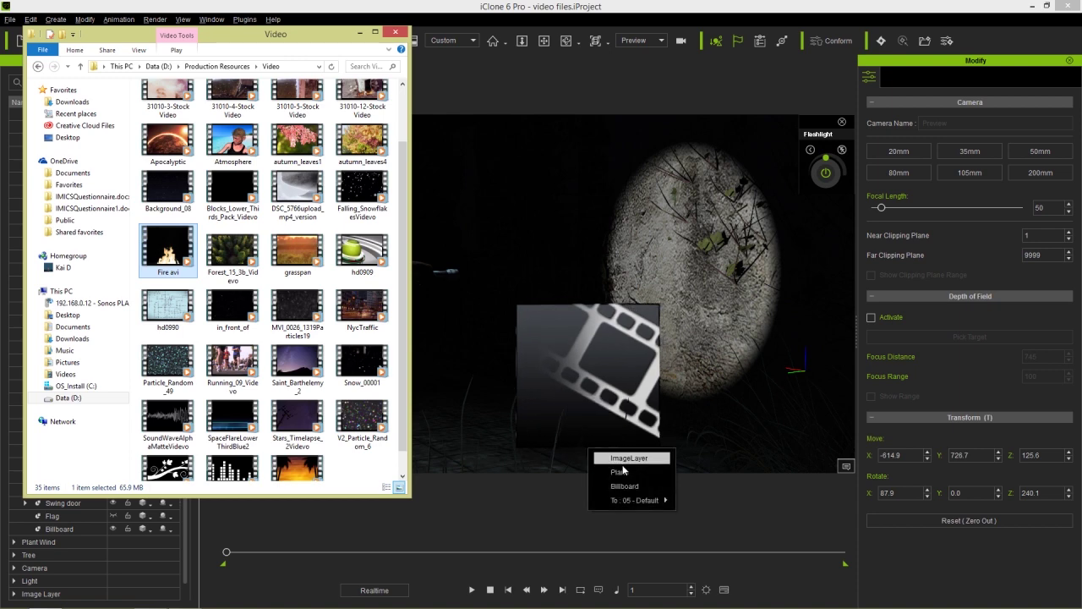
left_click(632, 487)
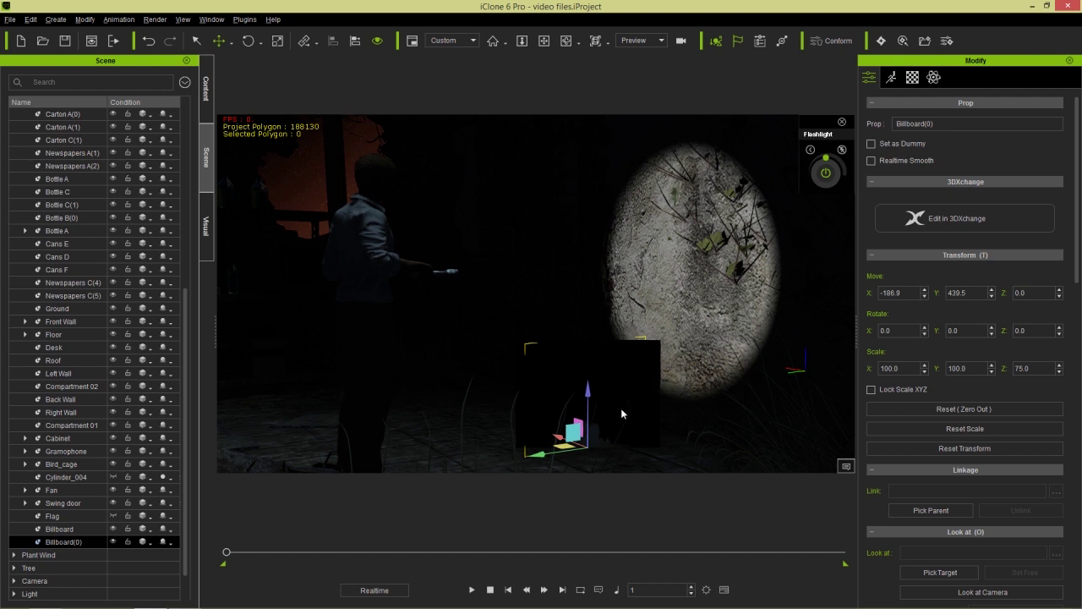
Enlarge the fire billboard to about 198 in X and Y and 149 in Z, and preview it with the flashlight turned off
key("r")
left_click_drag(590, 446, 631, 373)
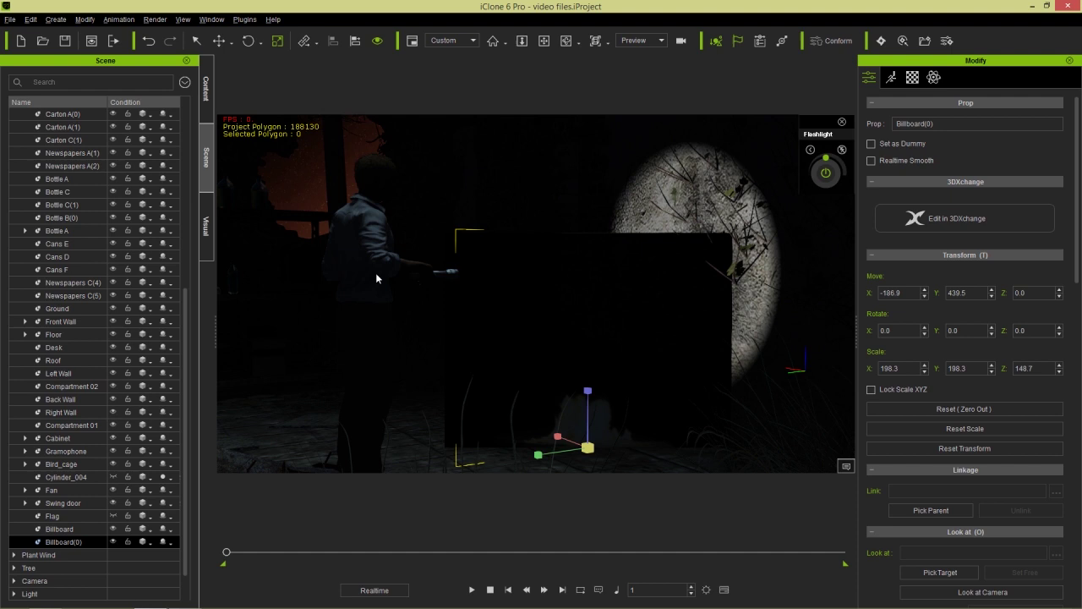
left_click(827, 174)
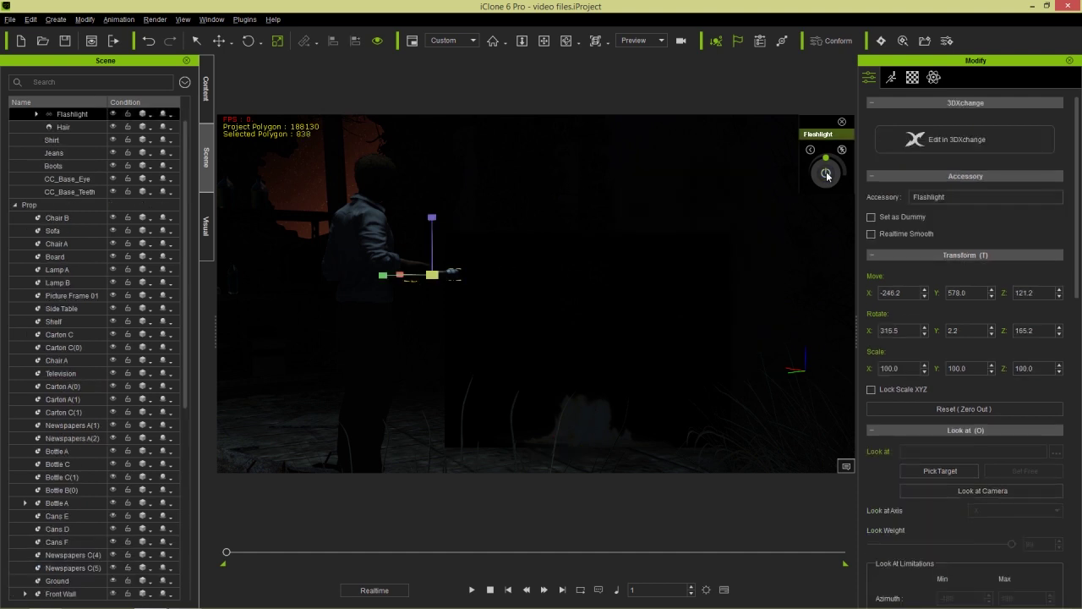
left_click(606, 400)
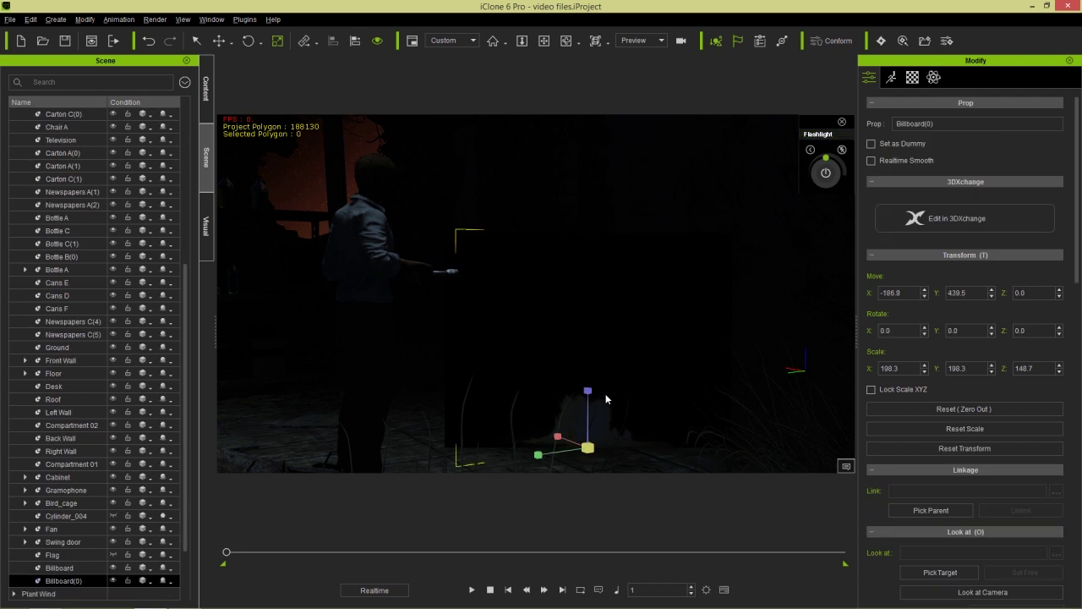
left_click(473, 589)
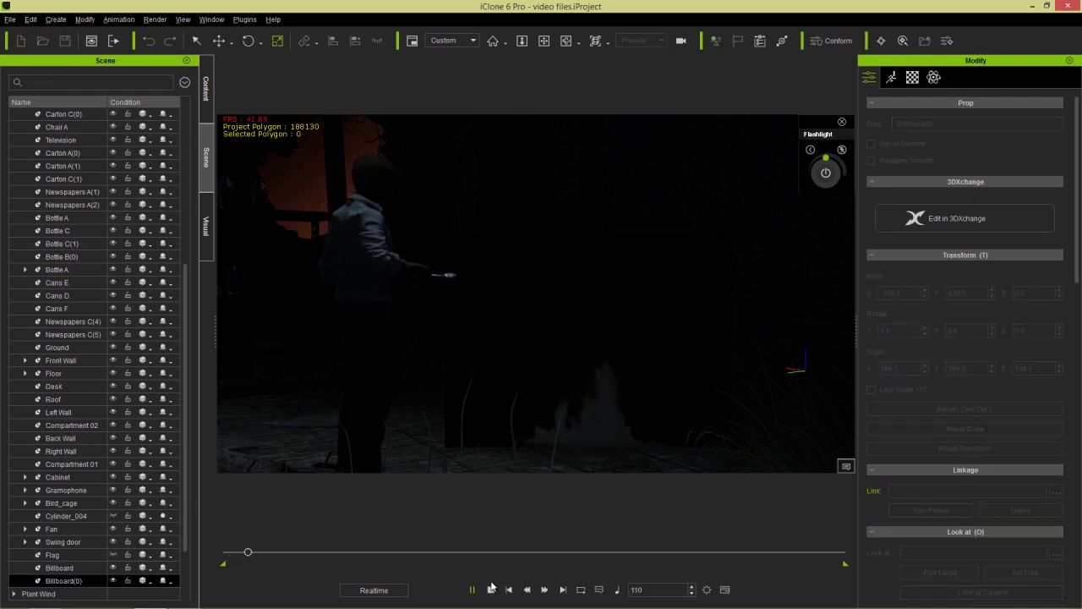
left_click(492, 589)
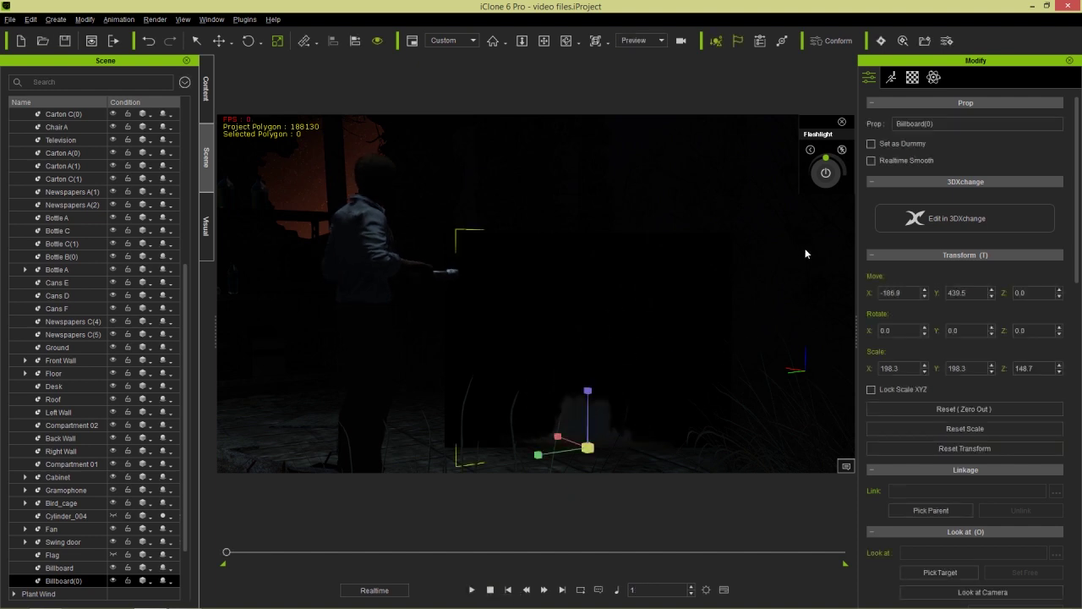
Apply the Fire avi video from the Video folder as the opacity texture of the fire billboard's material
left_click(912, 77)
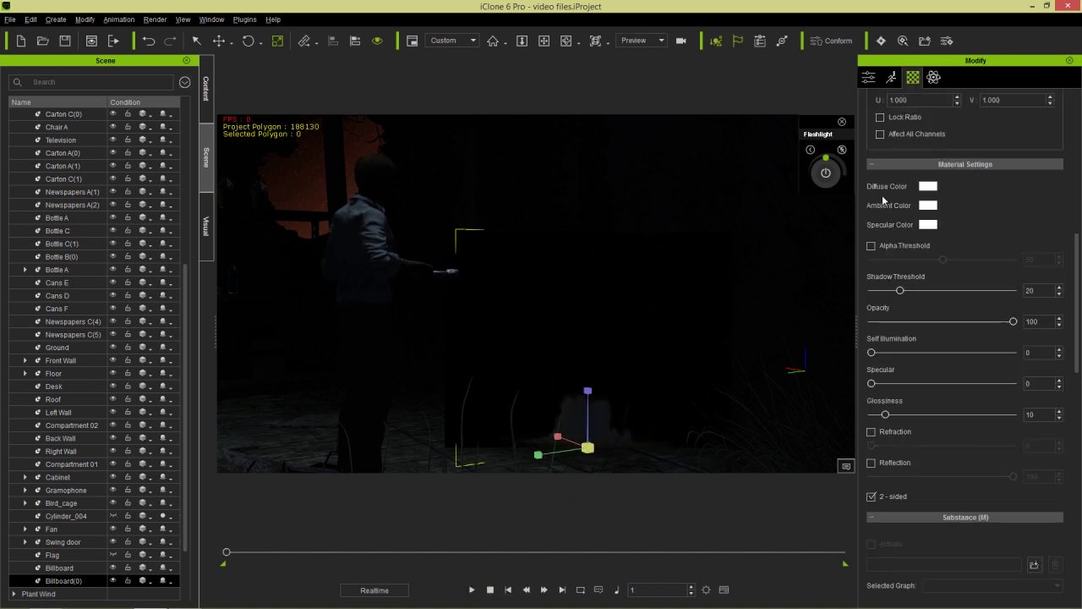
left_click_drag(1076, 254, 1071, 159)
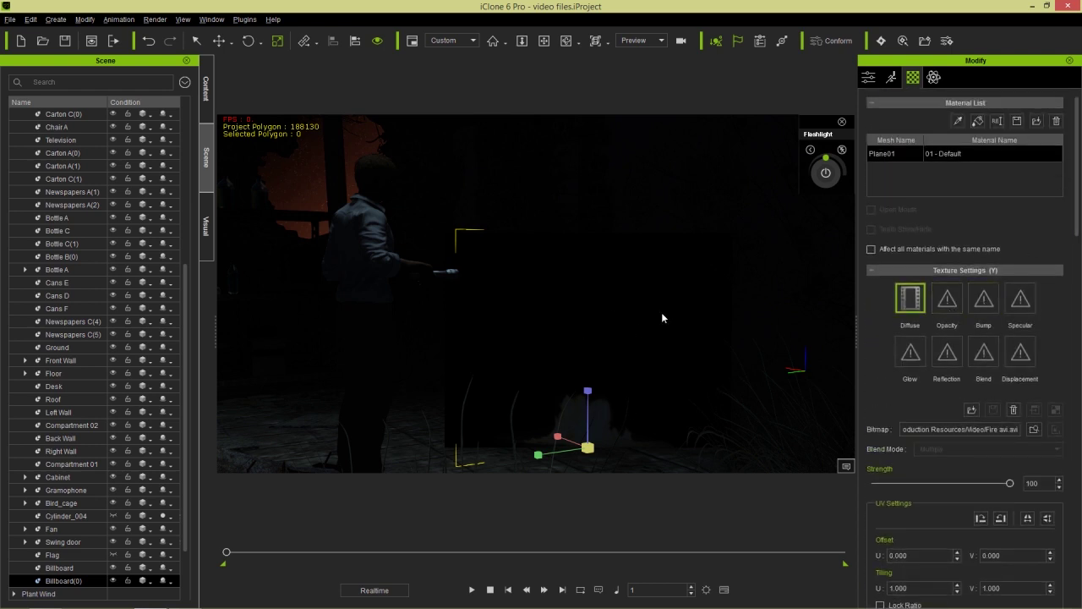
key("alt+Tab")
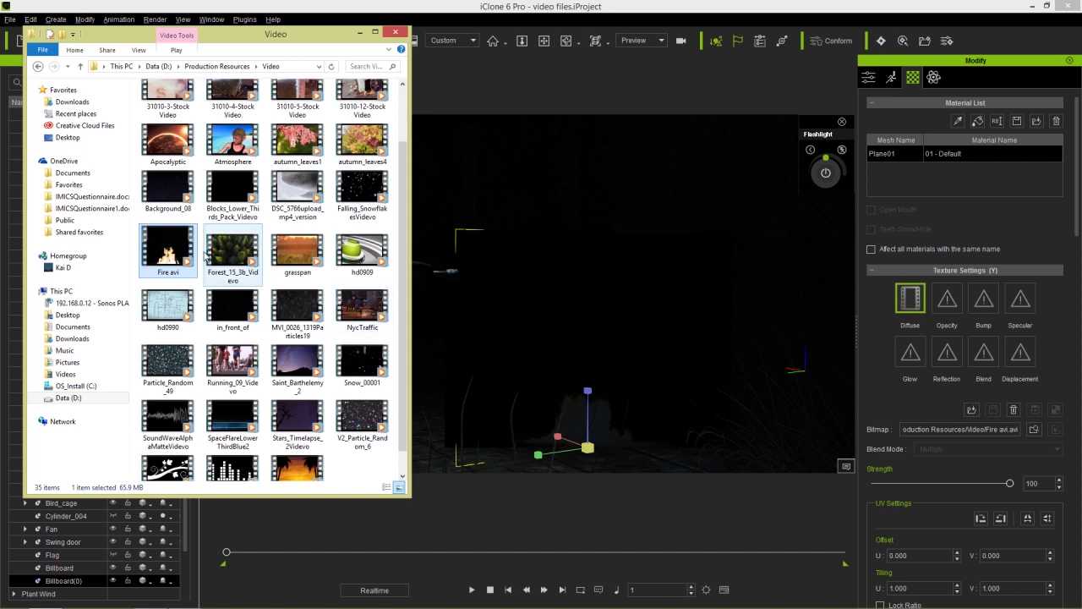
left_click_drag(169, 246, 952, 312)
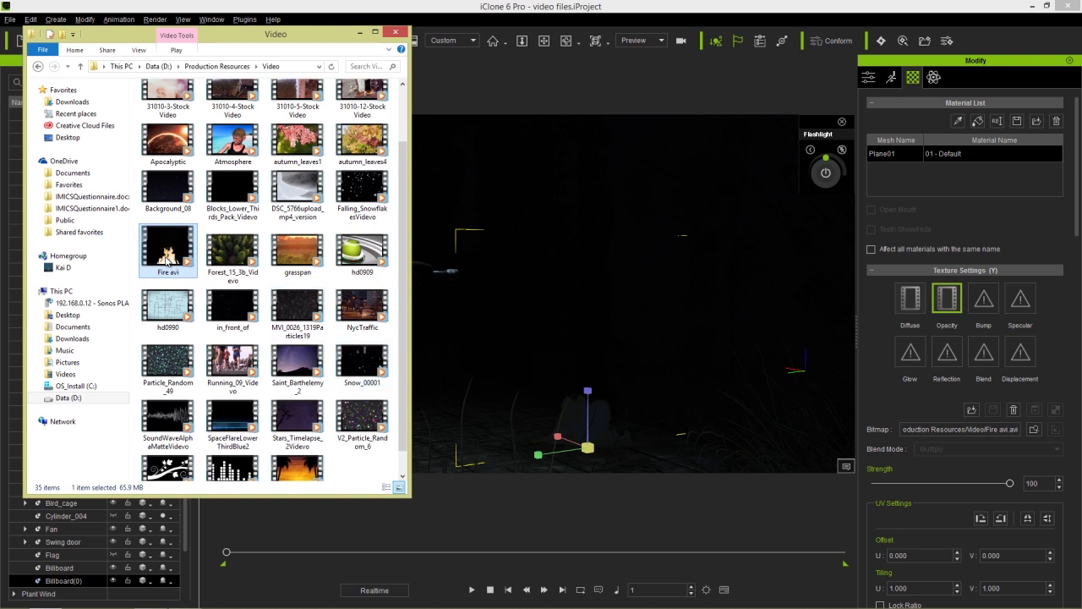
Try the Fire avi video as the billboard's glow texture with a strength of 26 and preview it in playback
left_click_drag(167, 252, 912, 351)
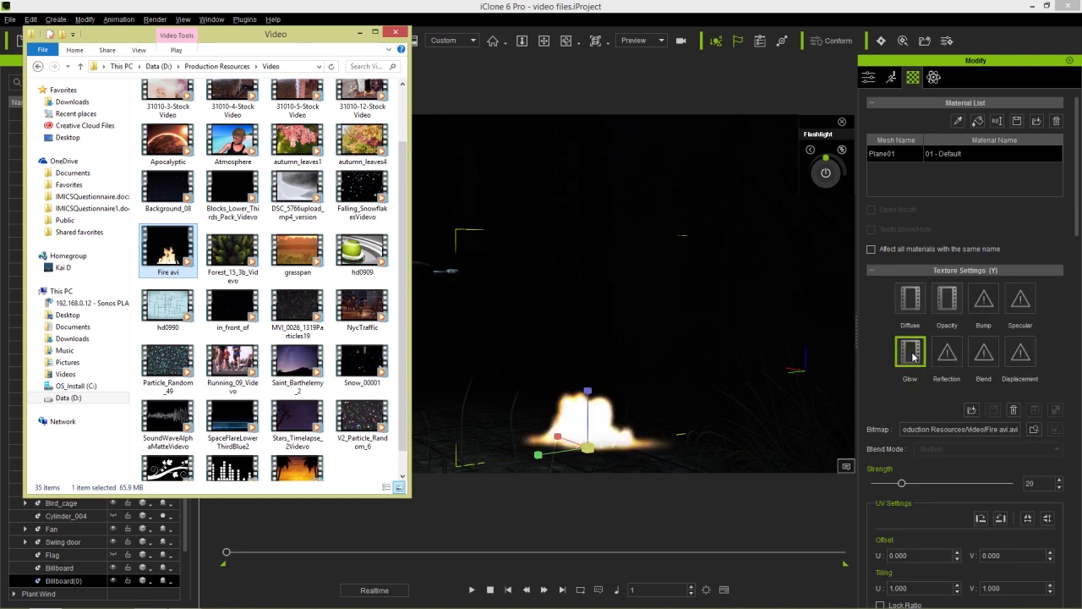
mouse_move(904, 483)
left_mouse_down()
mouse_move(951, 483)
mouse_move(915, 483)
mouse_move(895, 502)
left_mouse_up()
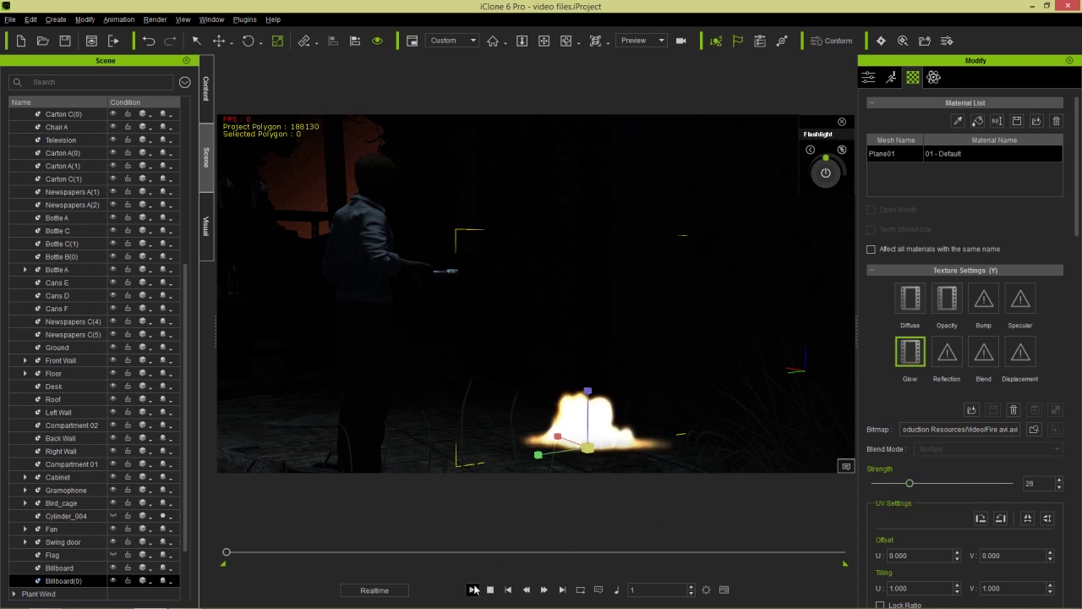
left_click(472, 590)
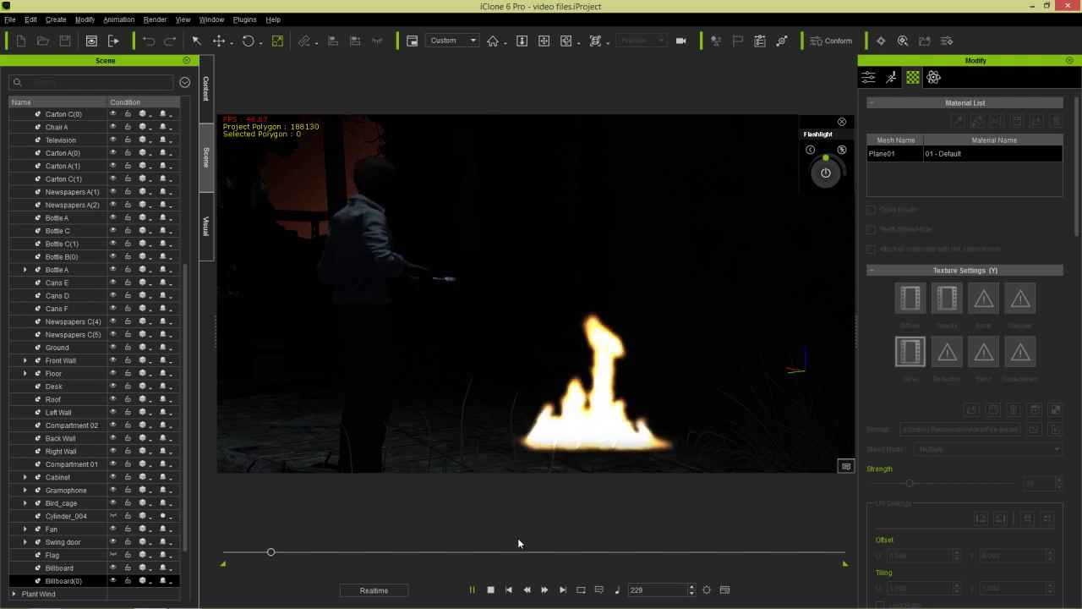
left_click(475, 590)
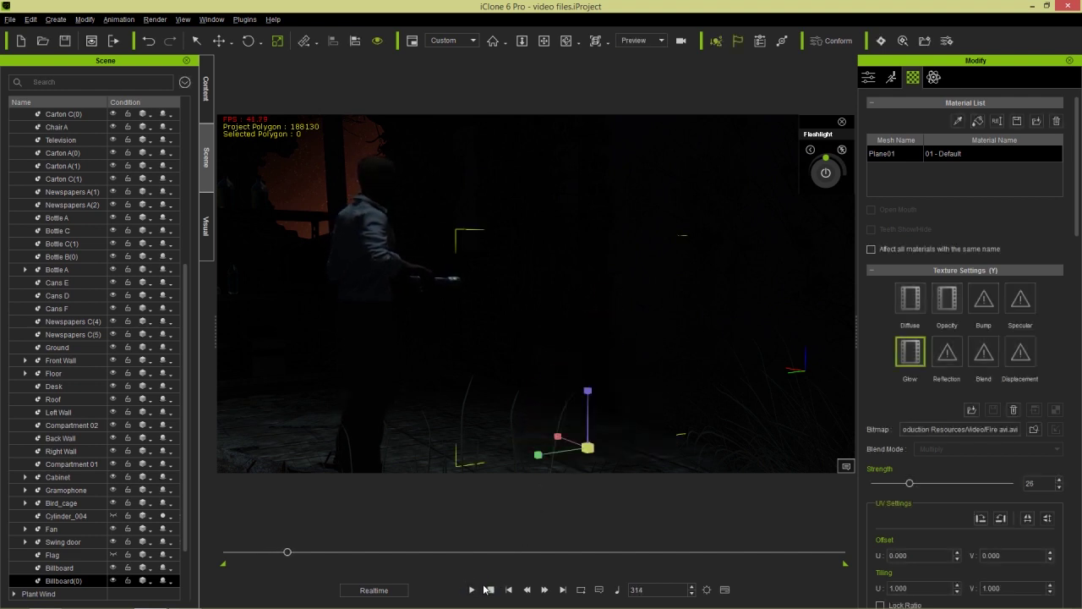
left_click(489, 590)
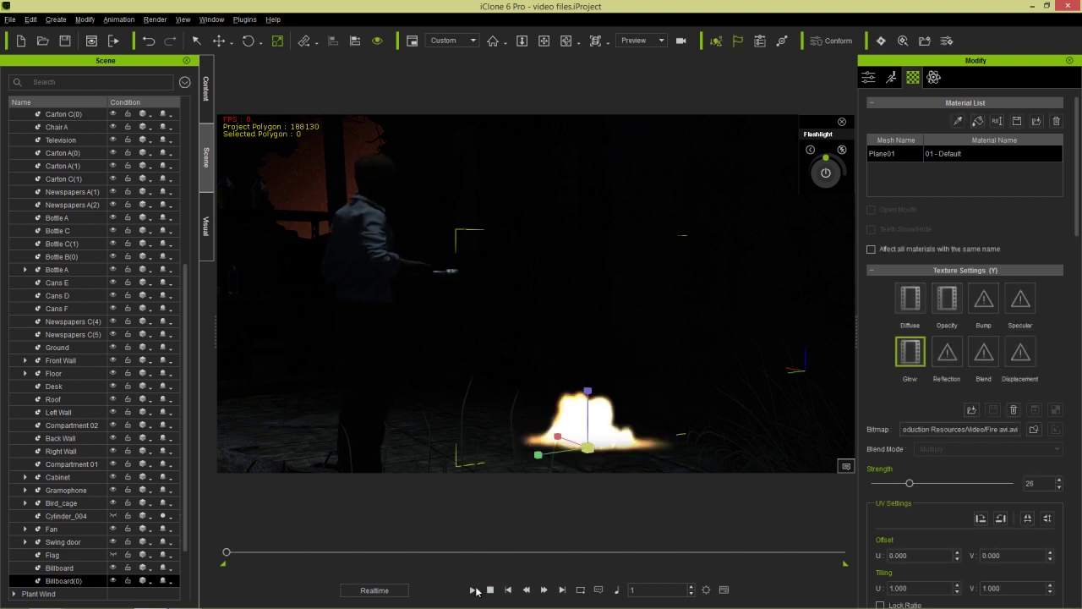
left_click(472, 590)
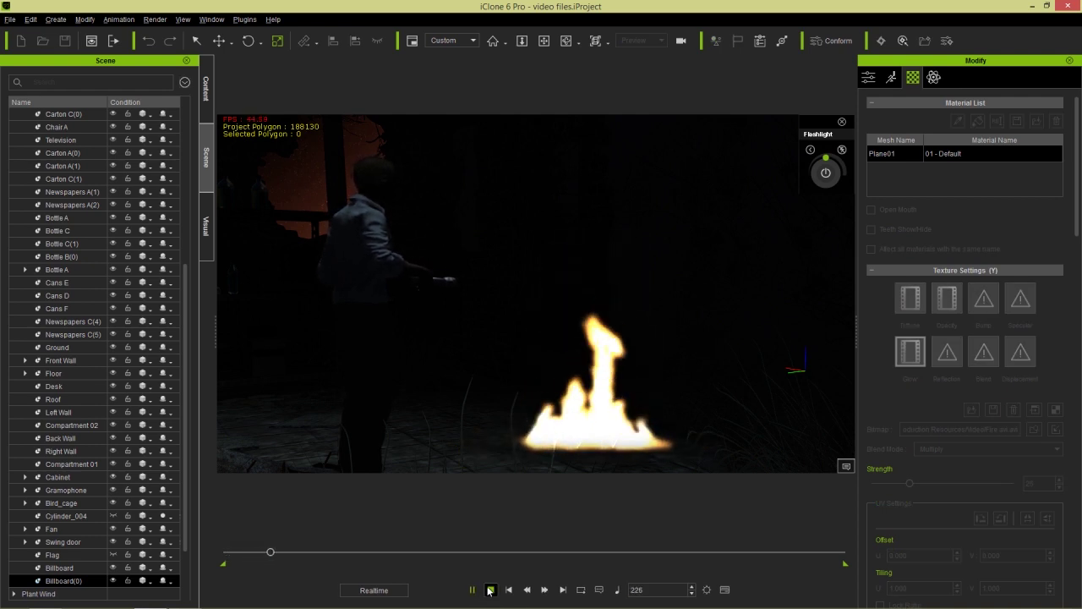
left_click(490, 590)
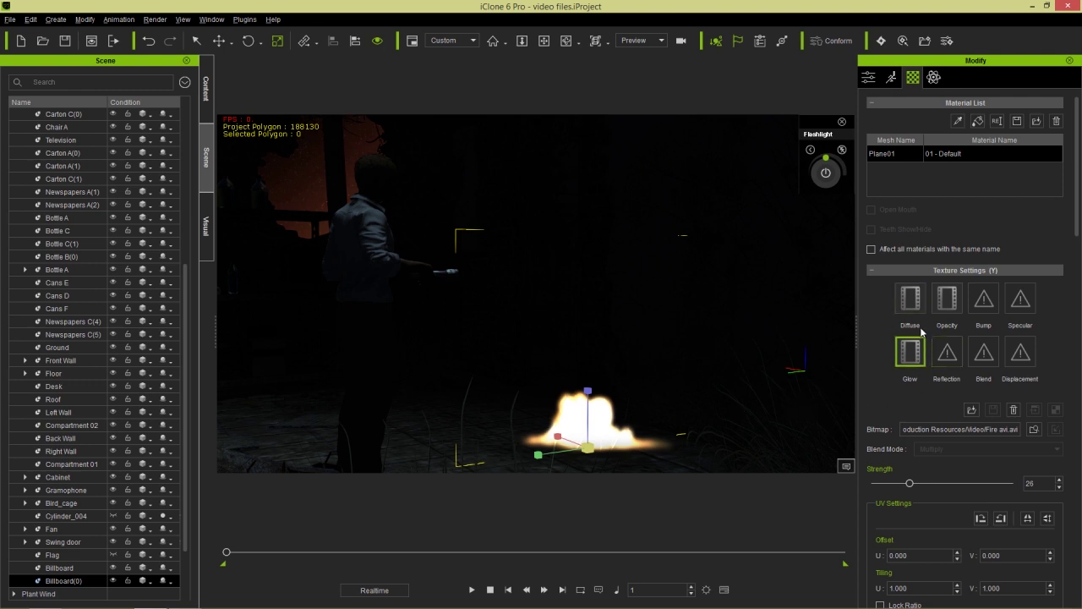
Replace the fire billboard's glow texture with a Self Illumination of 100 and preview the fire in playback
left_click(1012, 411)
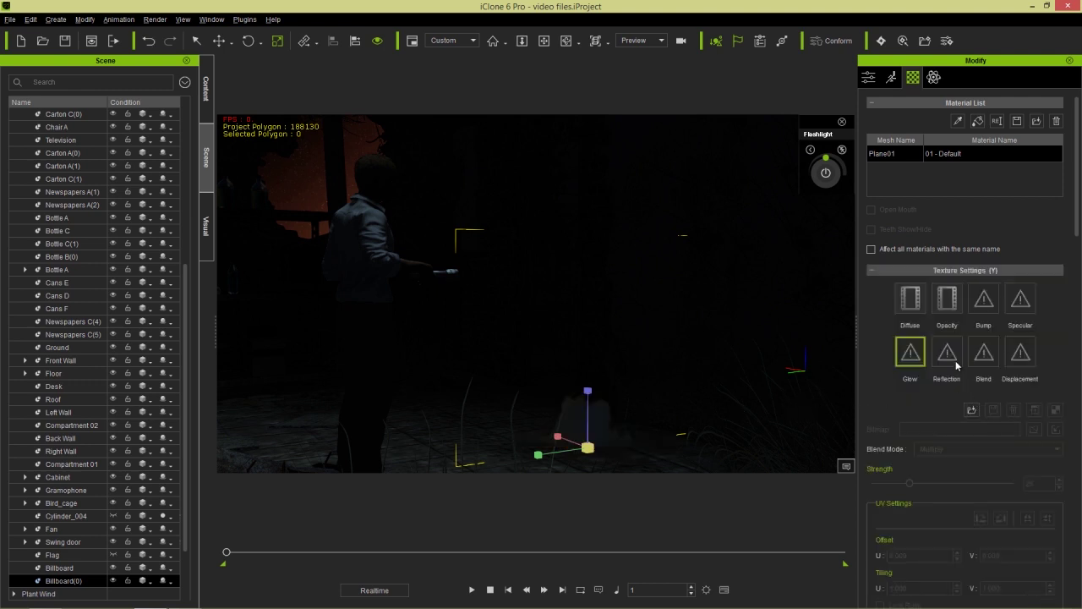
left_click_drag(1080, 205, 1079, 351)
left_click_drag(872, 317, 1014, 316)
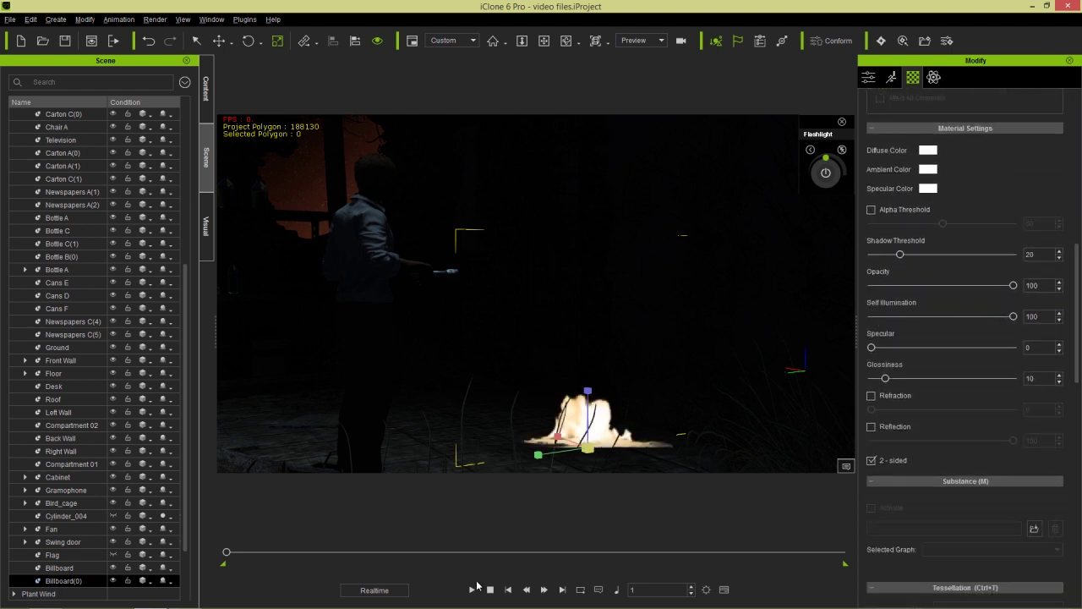
left_click(472, 590)
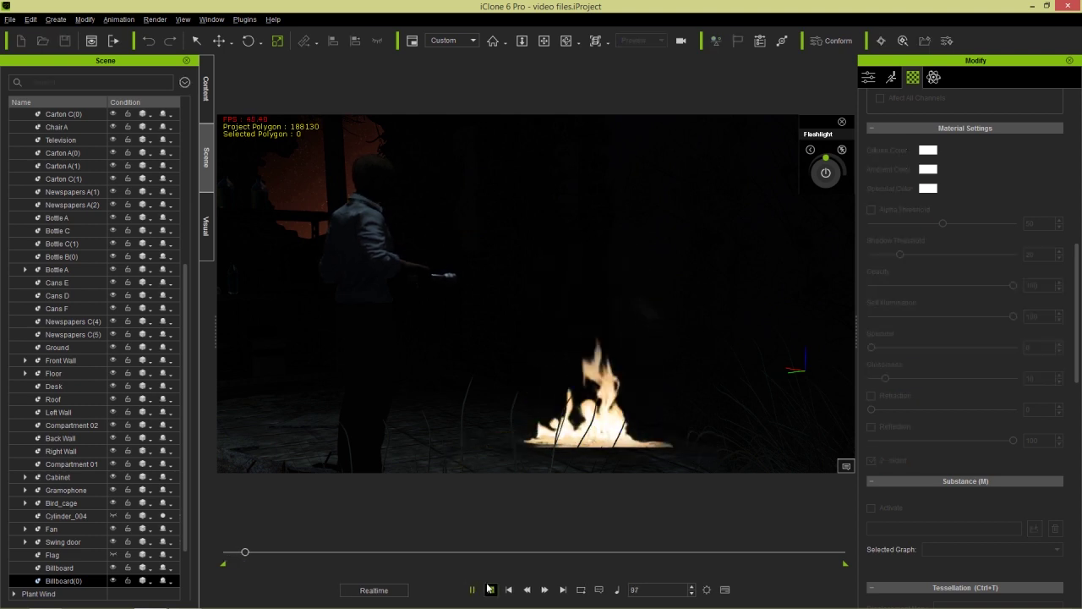
left_click(490, 590)
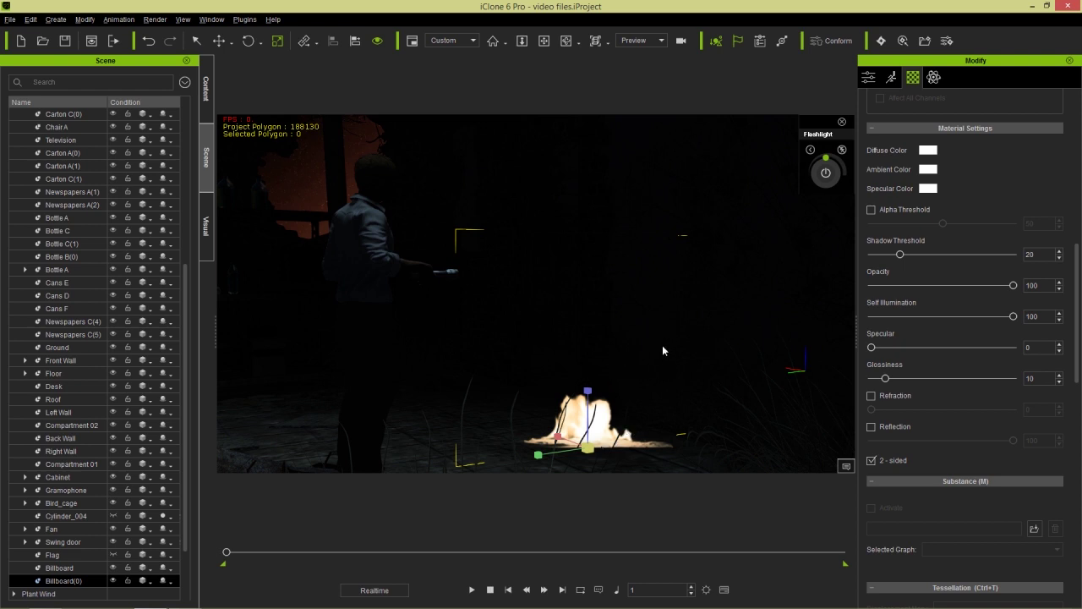
Place the Torch from the Light Tool props at the base of the fire billboard and lower it slightly into the ground
left_click(206, 90)
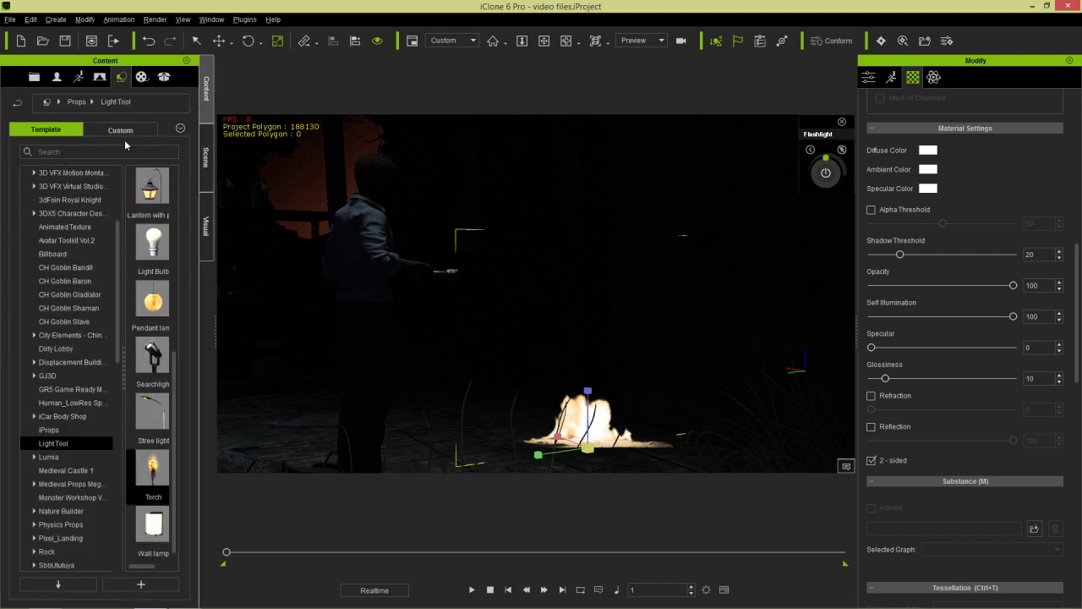
scroll(59, 443, "up", 3)
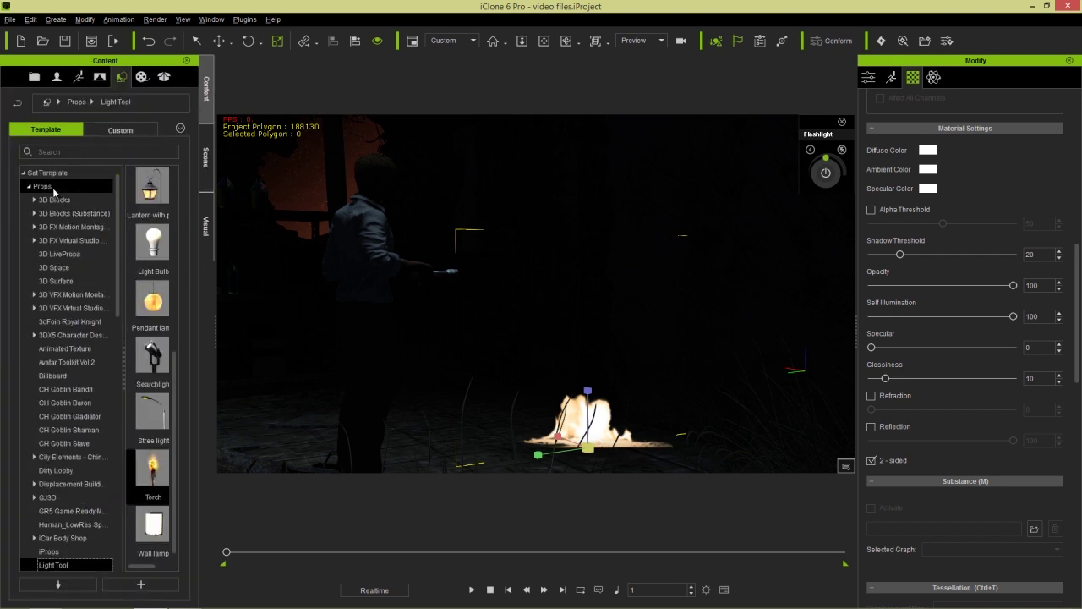
scroll(113, 309, "down", 6)
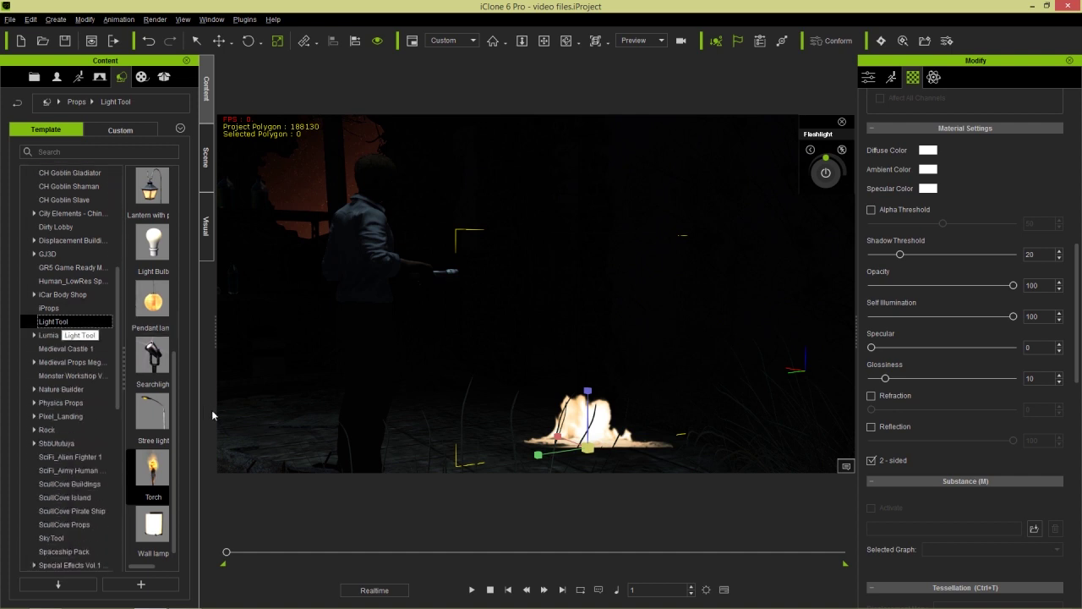
left_click_drag(175, 453, 184, 313)
scroll(184, 275, "down", 5)
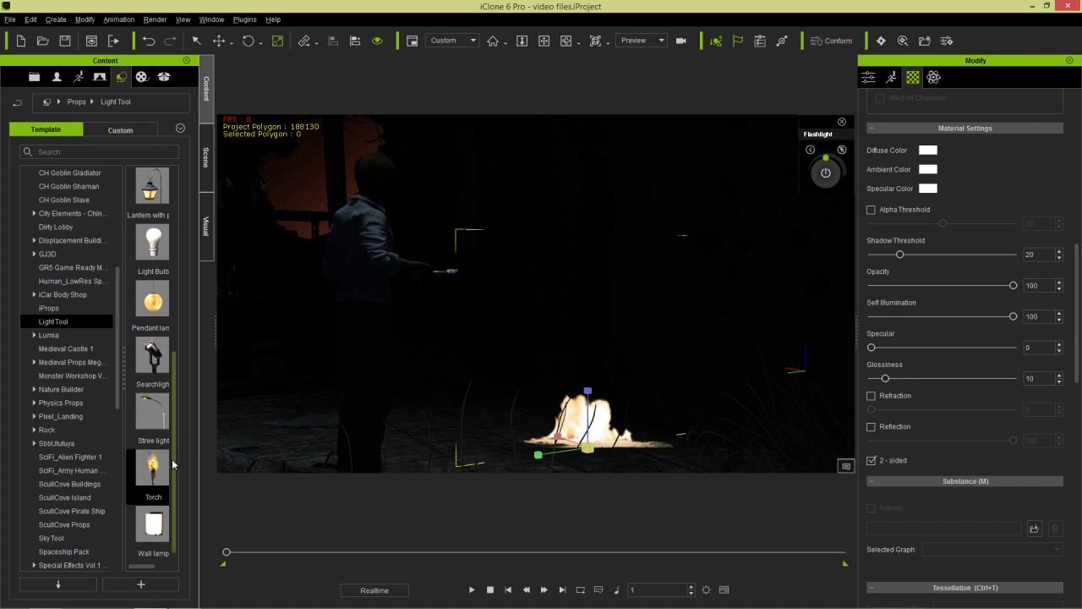
left_click_drag(172, 464, 596, 452)
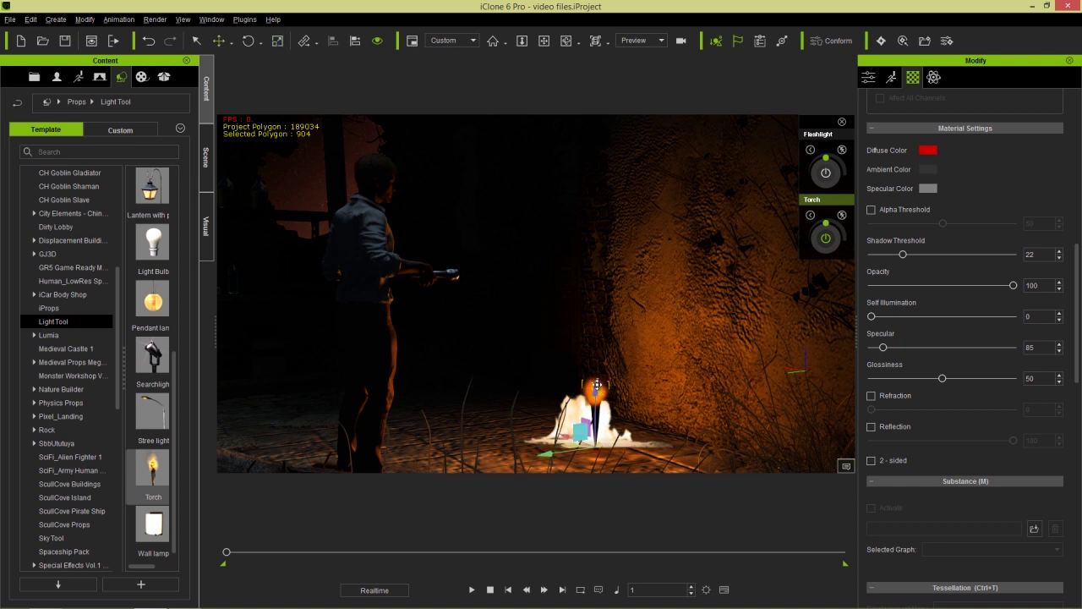
left_click_drag(598, 390, 597, 407)
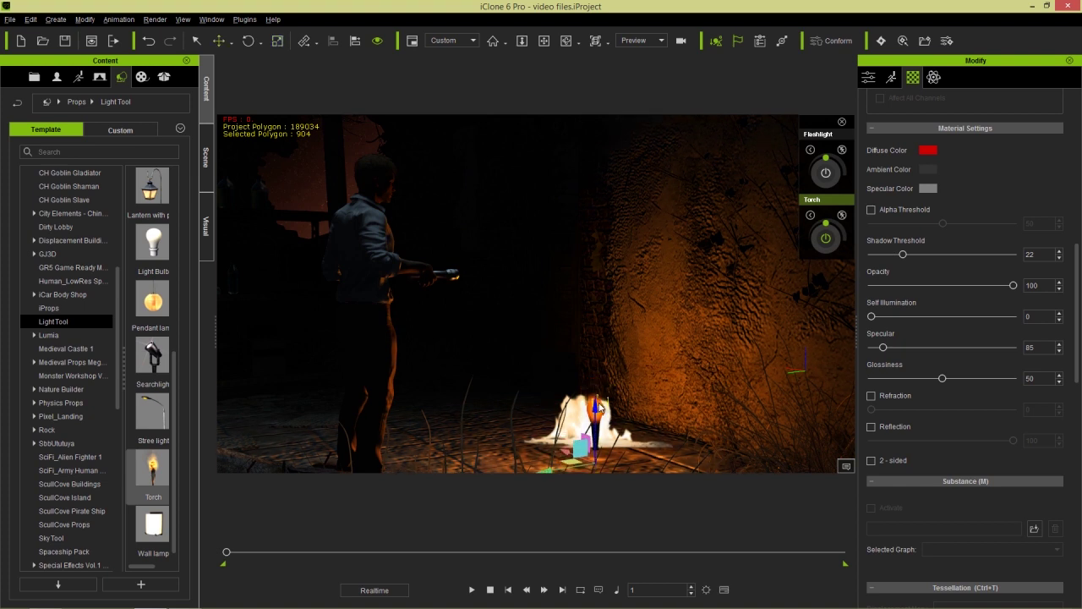
Reposition the torch within the flames of the fire billboard and hide the Torch prop in the scene
left_click_drag(571, 464, 560, 453)
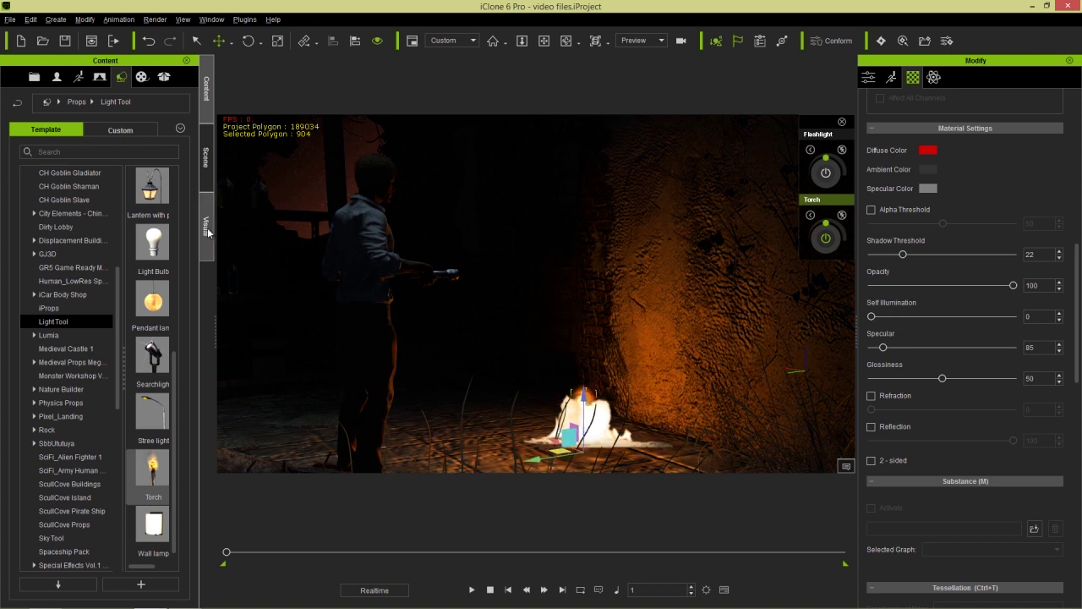
left_click(206, 157)
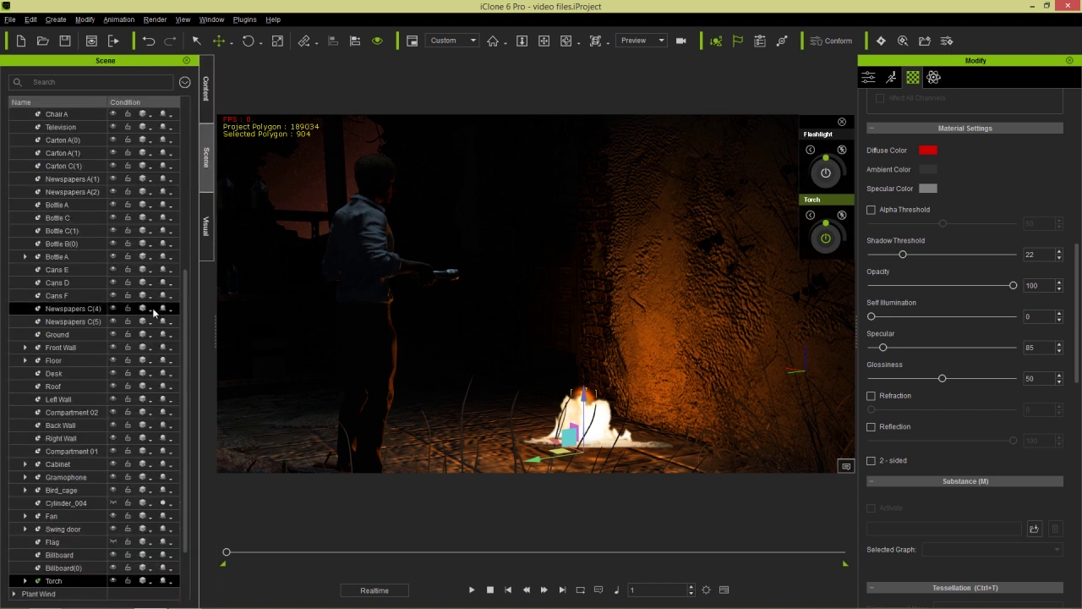
scroll(152, 308, "down", 5)
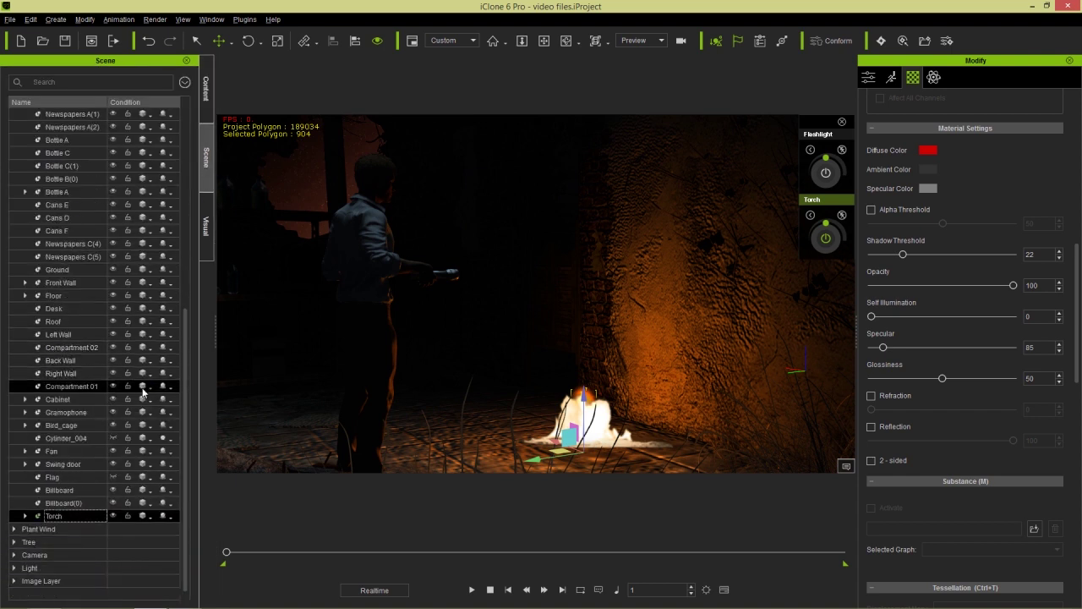
left_click(113, 516)
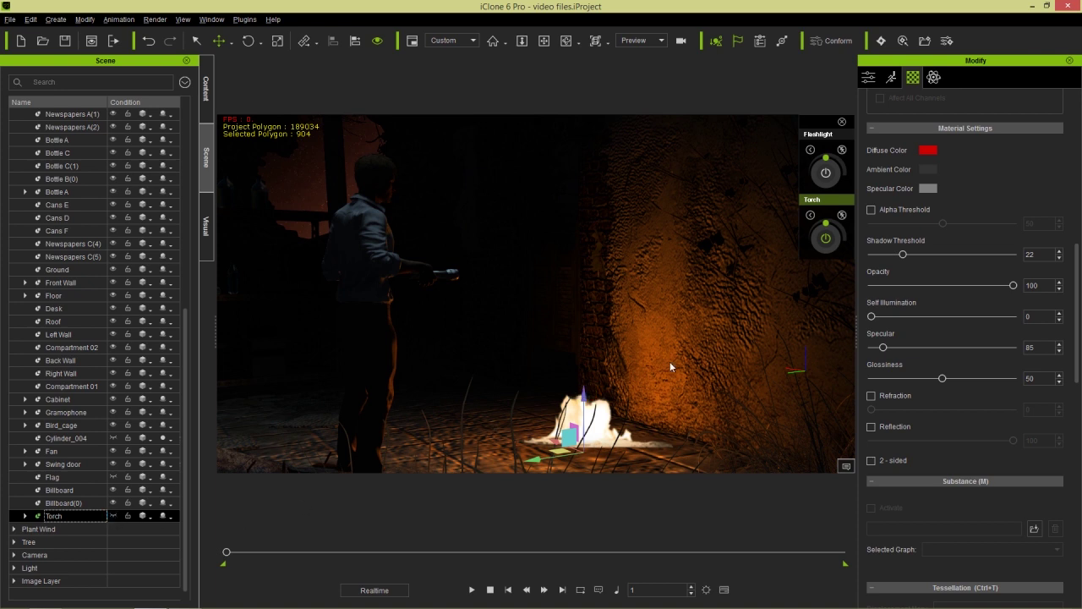
Deactivate the torch's Torch Fire and Small Smoke particle effects, previewing the fire in playback before and after the change
left_click(473, 589)
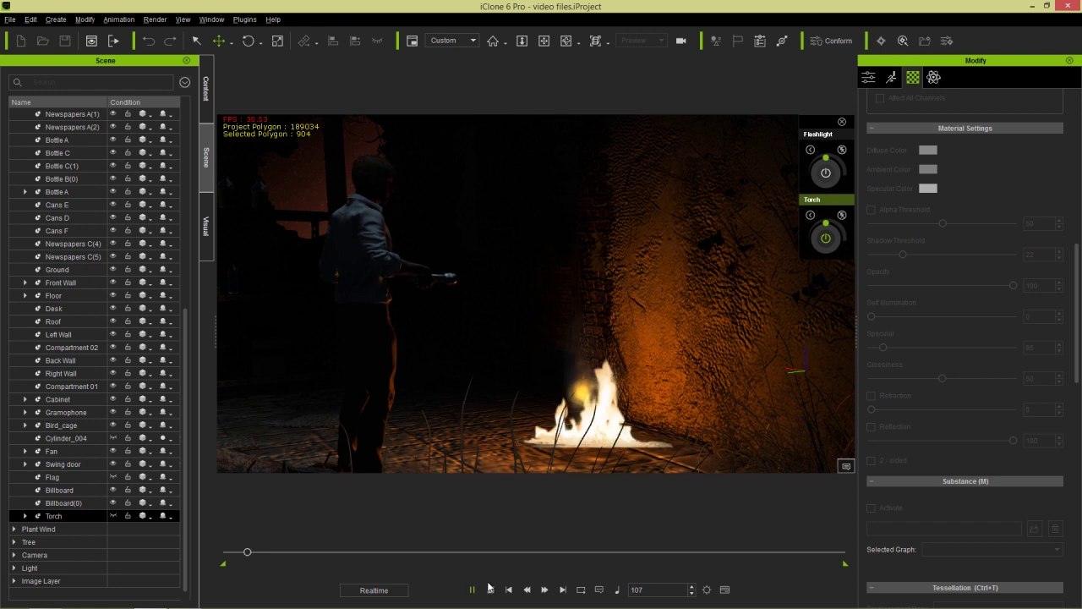
left_click(491, 590)
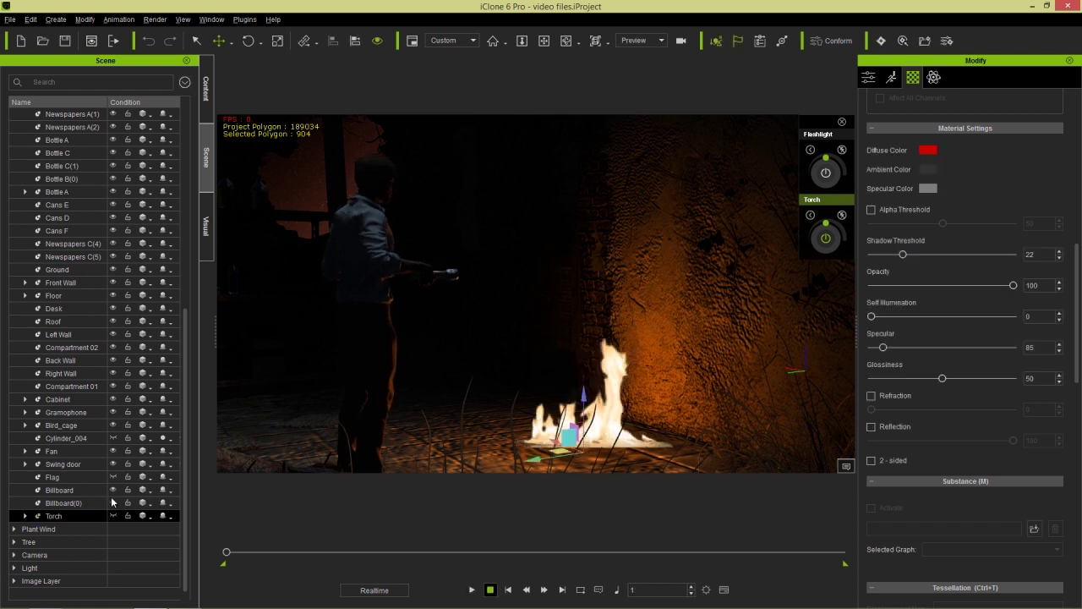
left_click(25, 516)
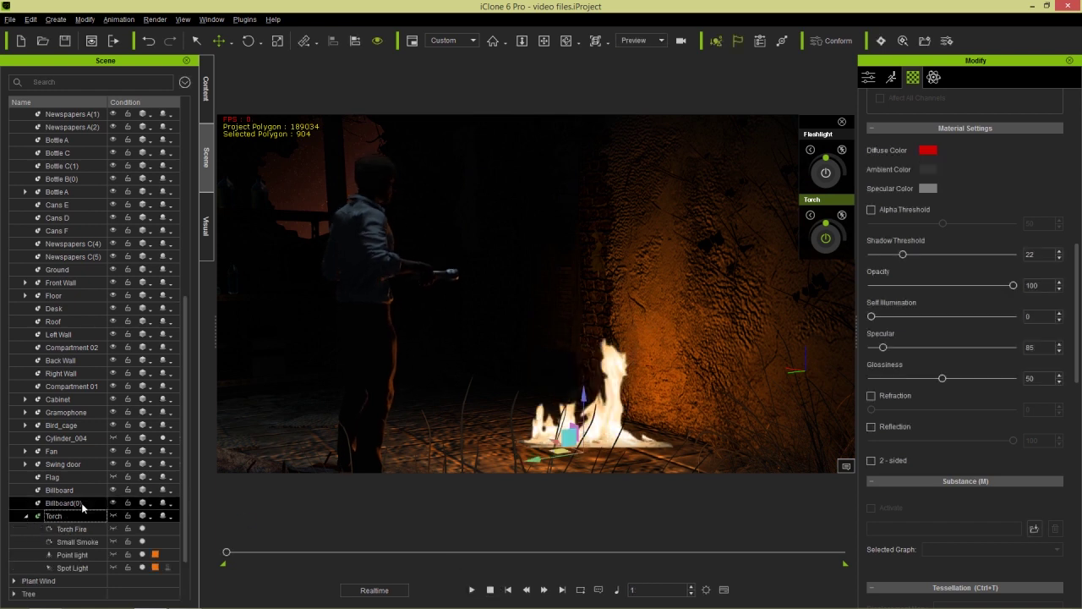
left_click(471, 589)
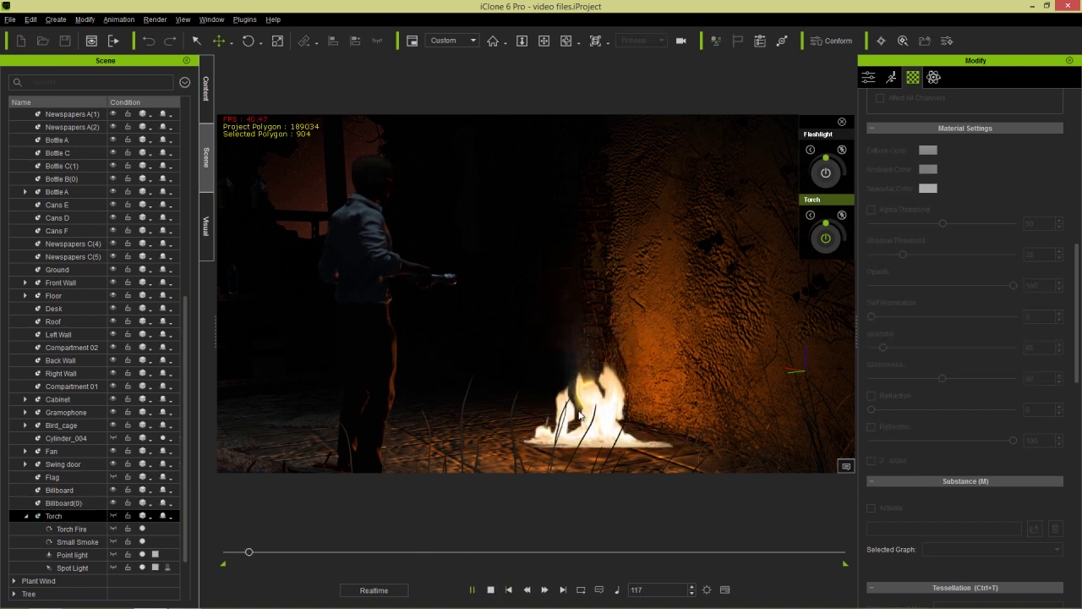
left_click(142, 531)
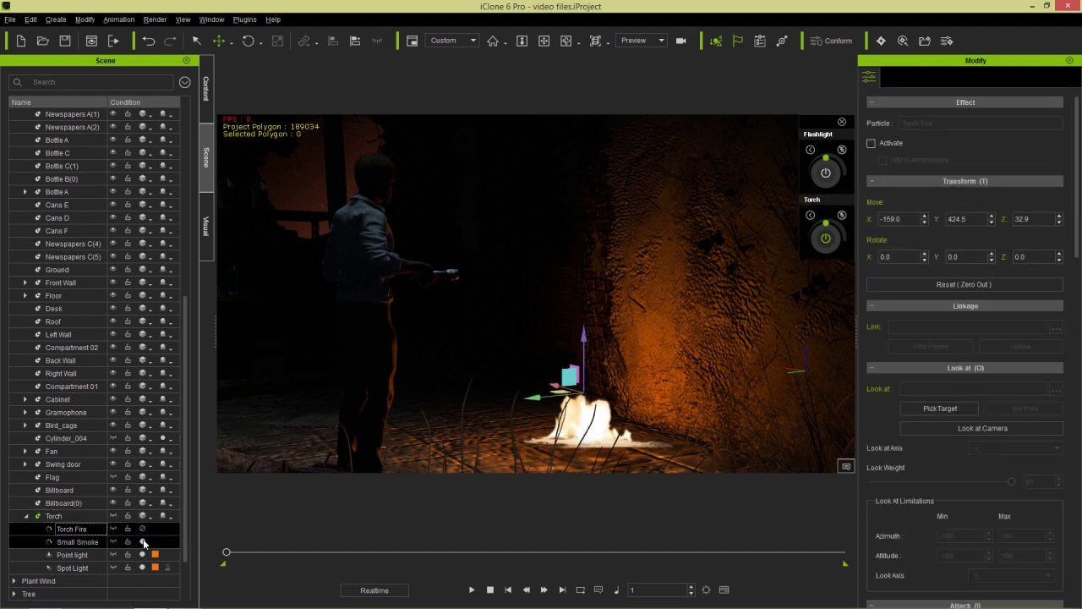
left_click(143, 543)
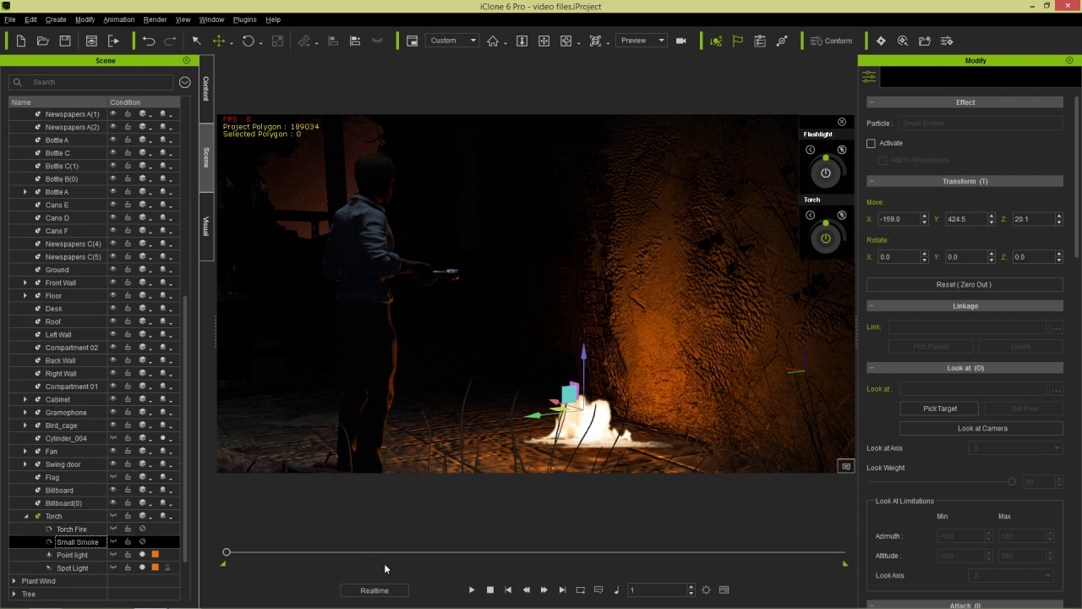
left_click(472, 589)
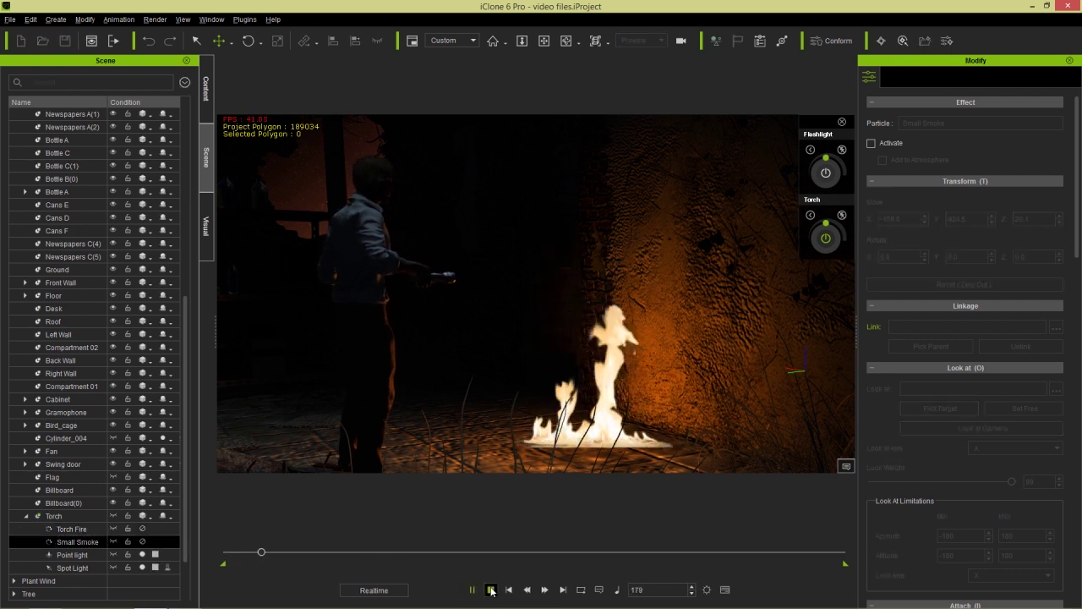
left_click(490, 591)
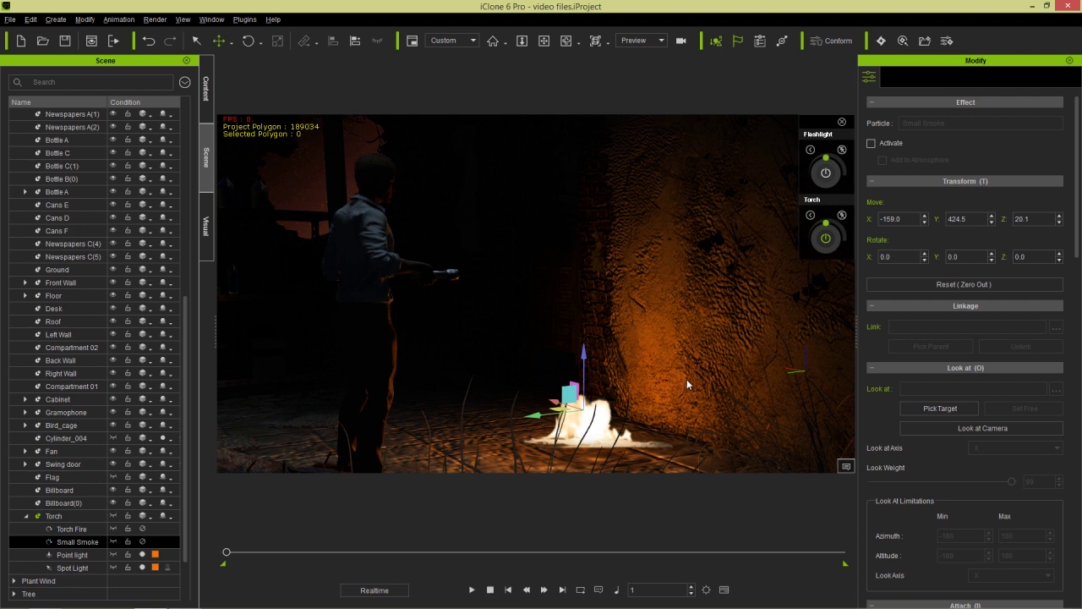
Preview the fire and the torch light on the wall in playback, viewing the scene from a shifted angle
left_click(472, 589)
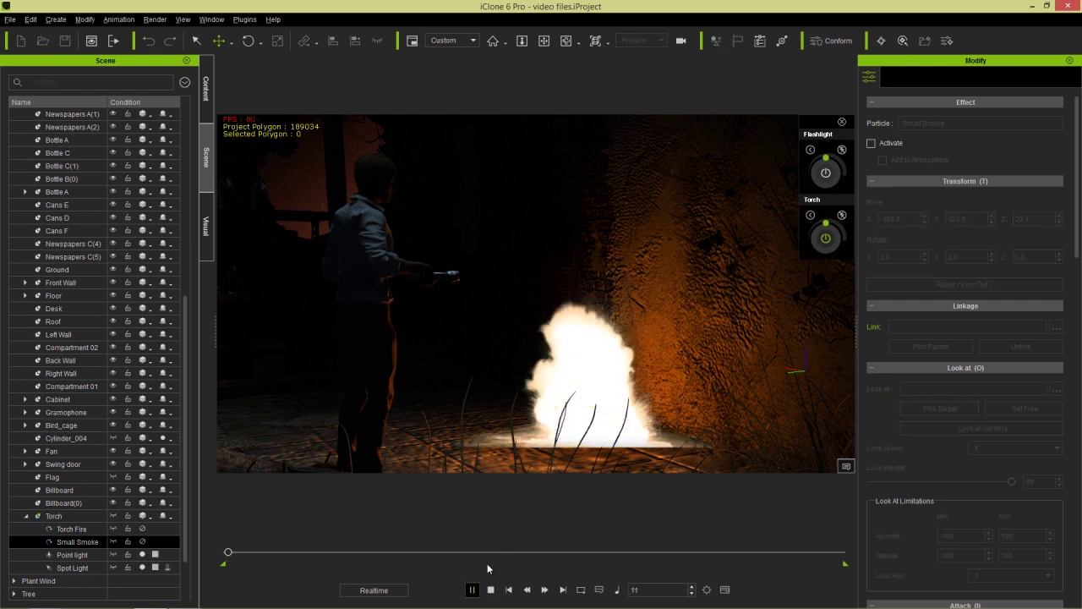
middle_click_drag(703, 321, 632, 344)
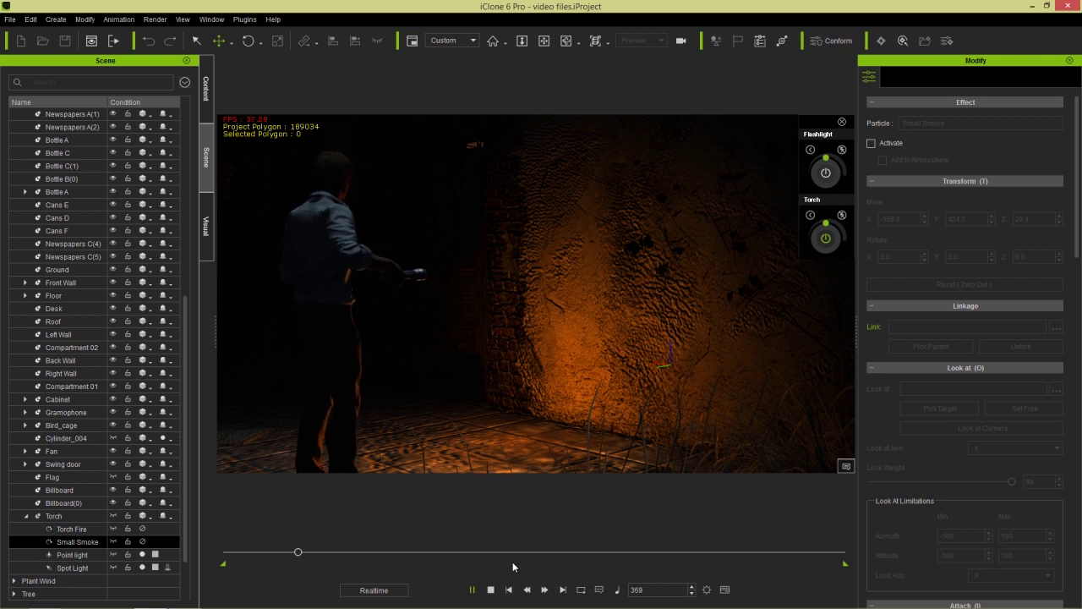
left_click(491, 590)
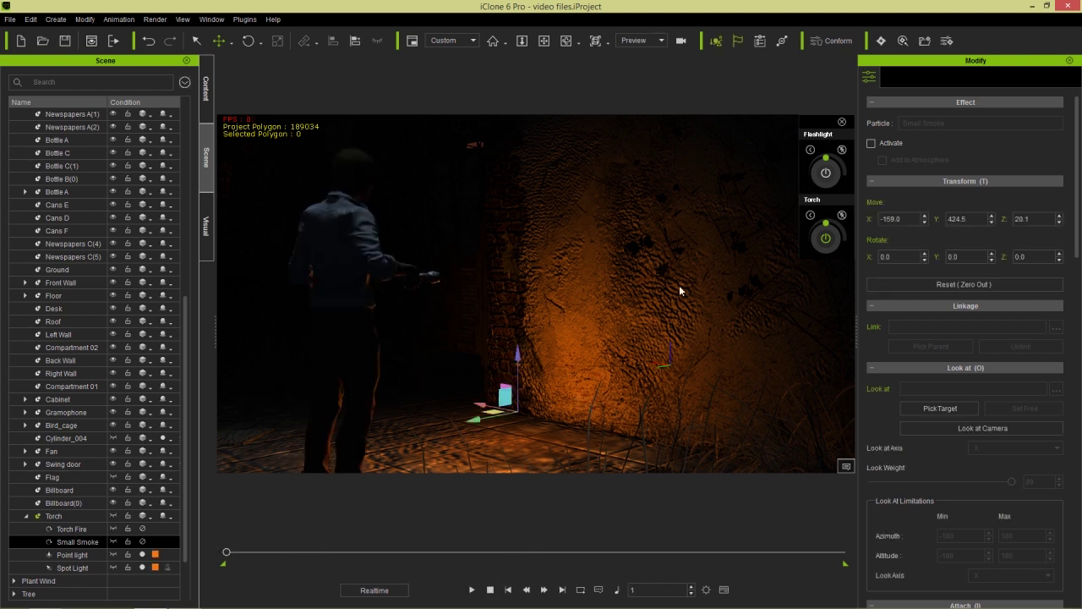
mouse_move(630, 315)
right_mouse_down()
mouse_move(607, 325)
mouse_move(621, 316)
right_mouse_up()
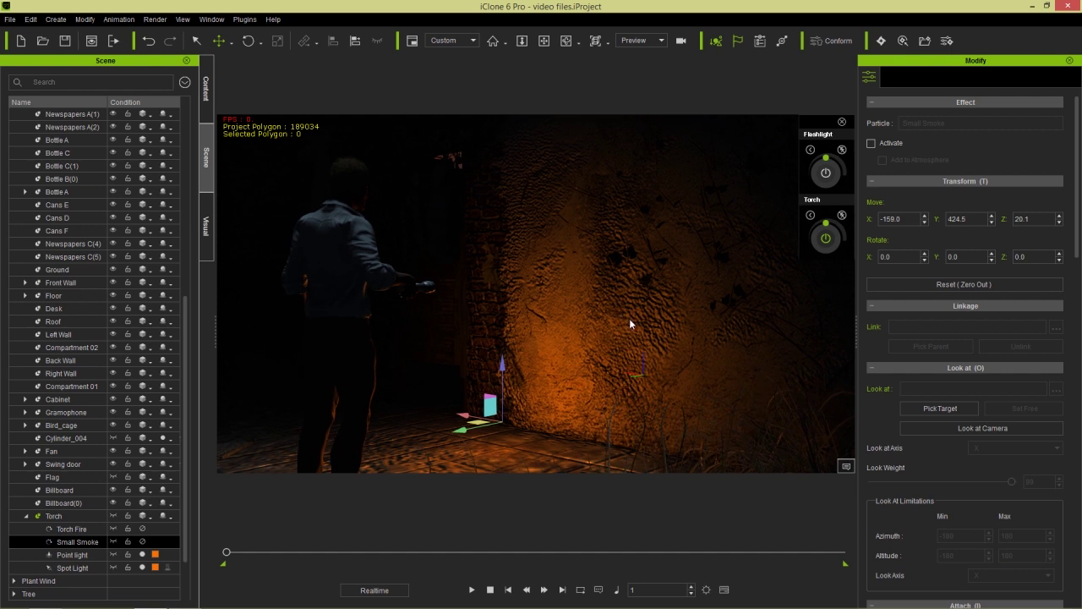
Try the first flash setting on the torch light and preview its effect around the fire in playback
left_click(813, 214)
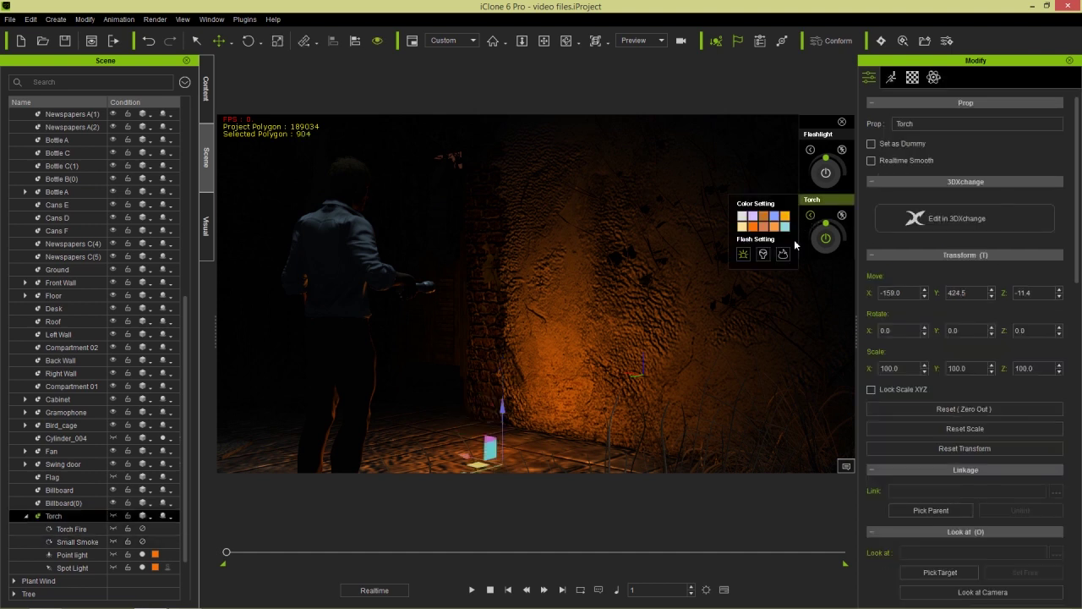
left_click(784, 256)
left_click(748, 255)
left_click(473, 589)
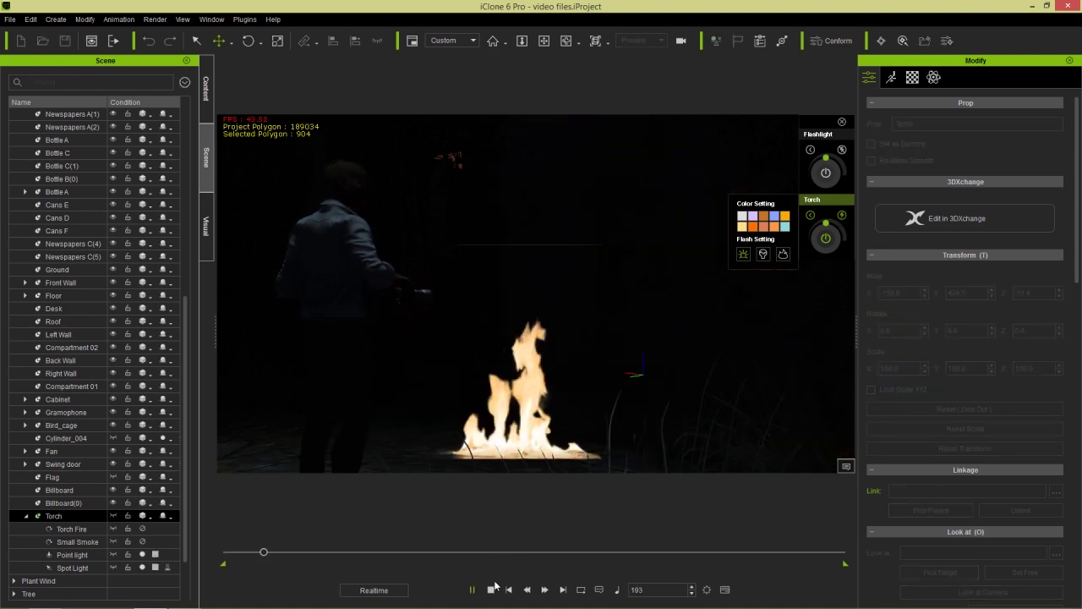
left_click(491, 589)
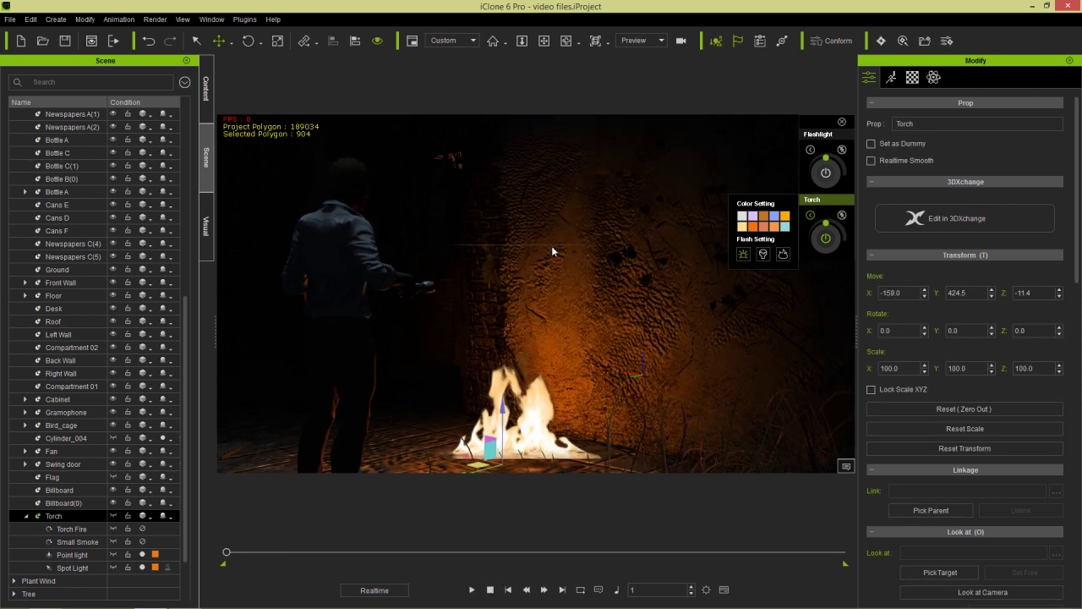
Enable the Alpha Threshold on the fire billboard's material with a value of 53 and preview the fire in playback
left_click(81, 502)
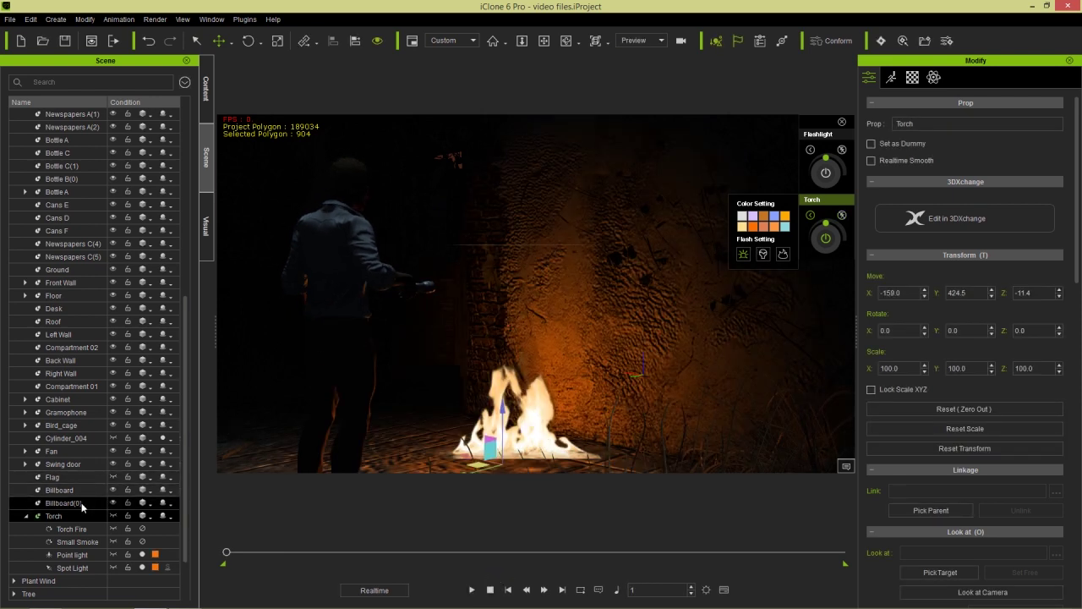
left_click(913, 78)
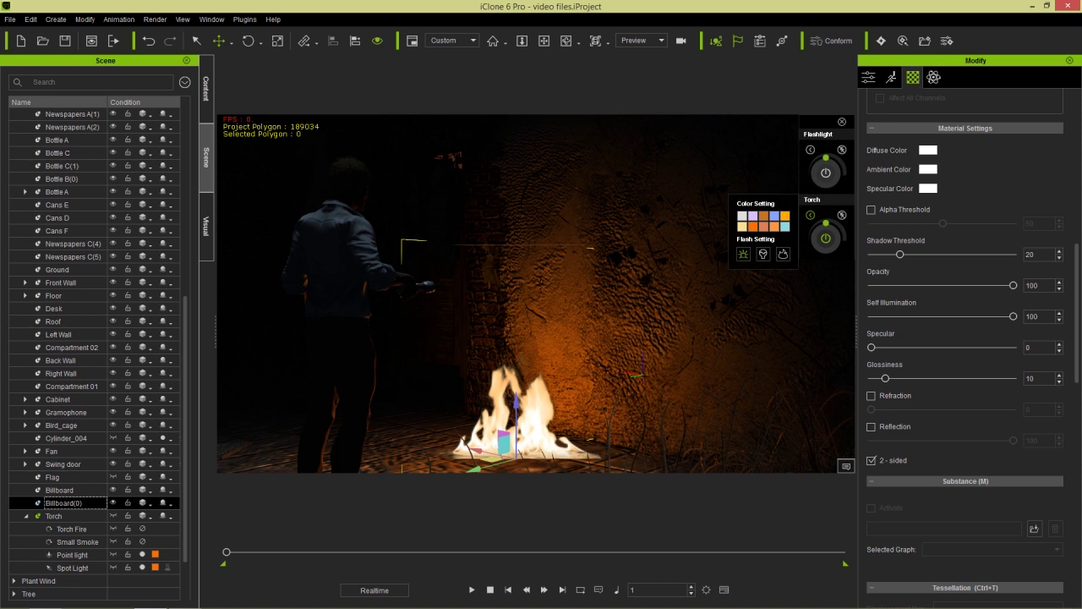
scroll(1078, 264, "up", 1)
left_click(922, 232)
mouse_move(936, 247)
left_mouse_down()
mouse_move(912, 247)
mouse_move(947, 250)
left_mouse_up()
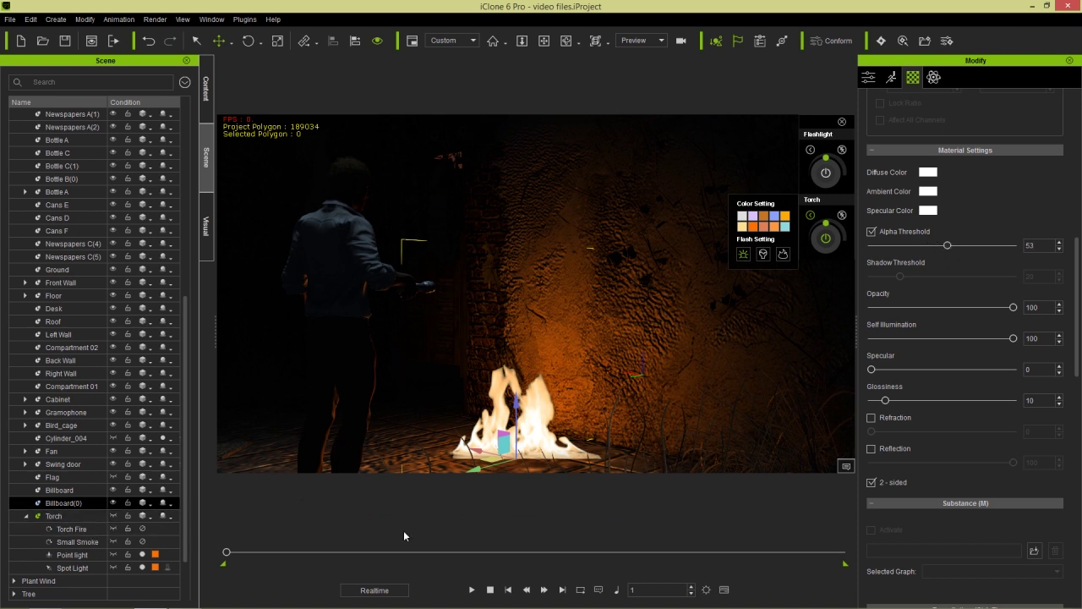
left_click(473, 589)
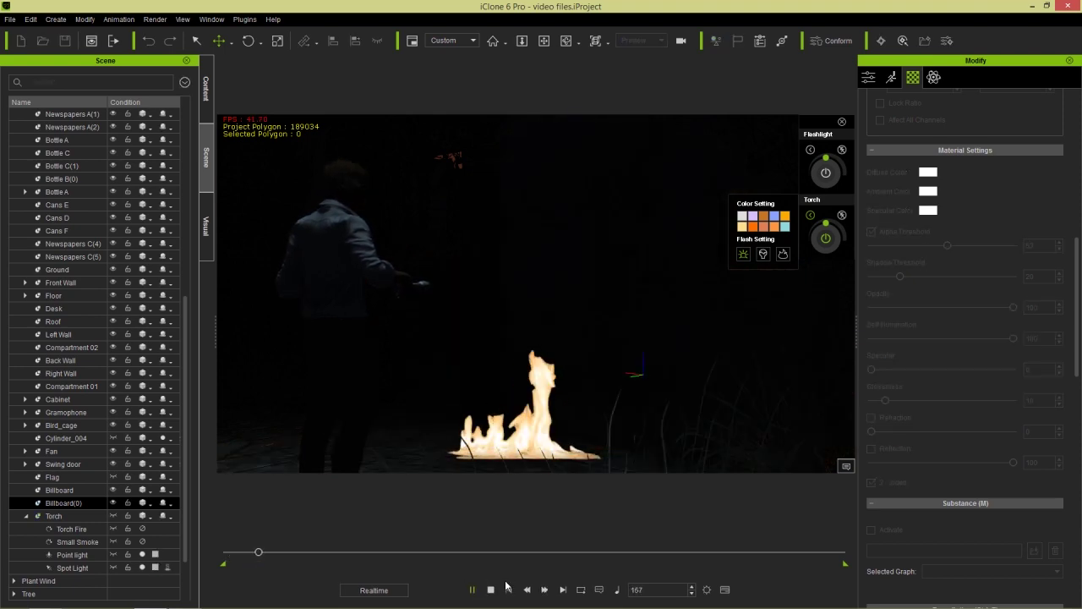
left_click(493, 589)
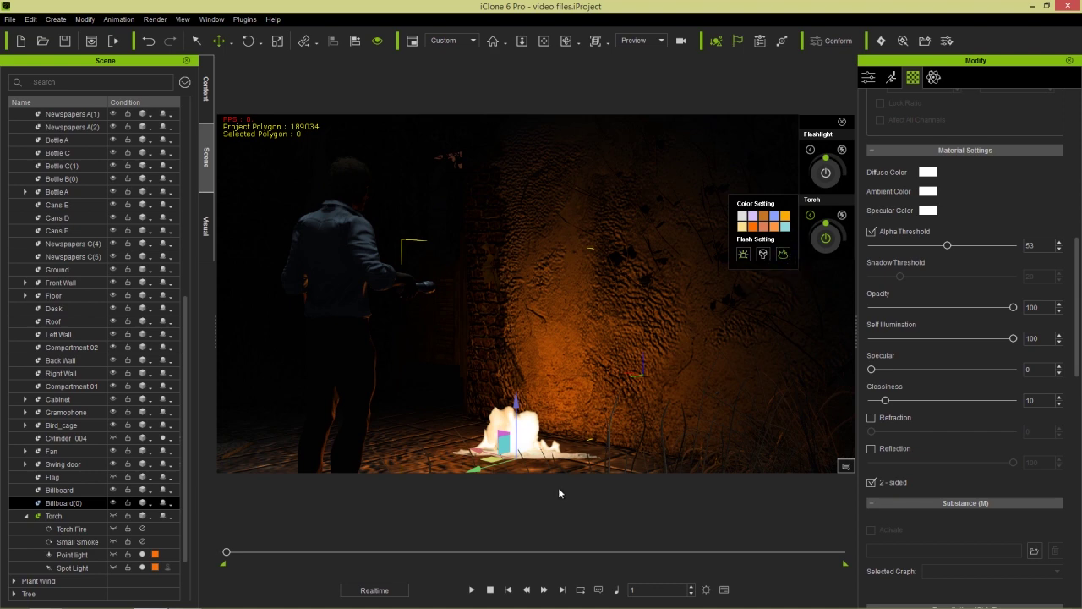
Turn on flashing for the torch light with the fire flash setting and preview the flicker in playback
left_click(472, 590)
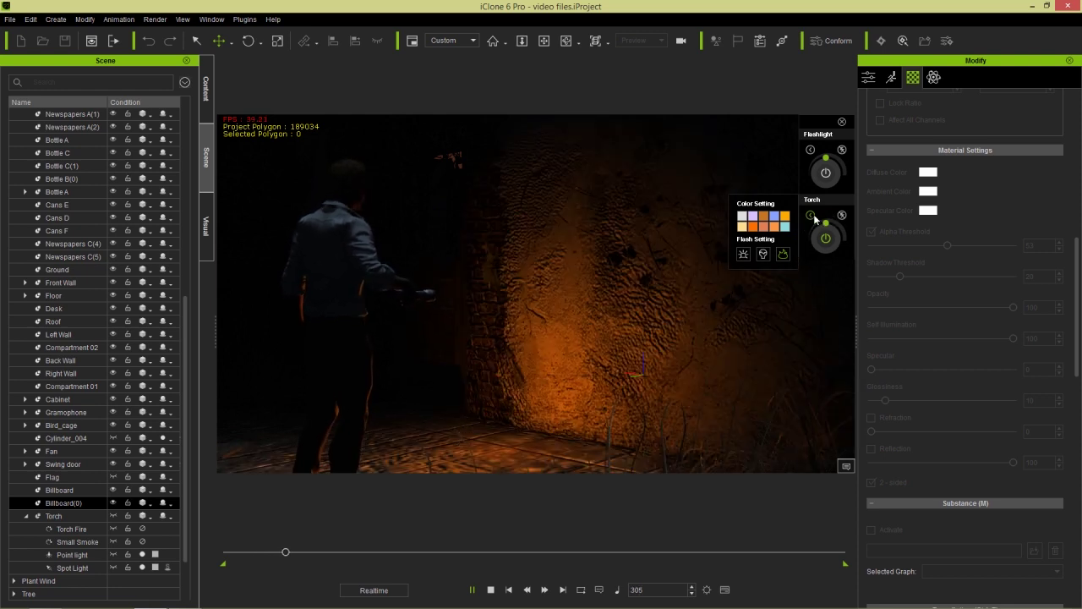
left_click(813, 214)
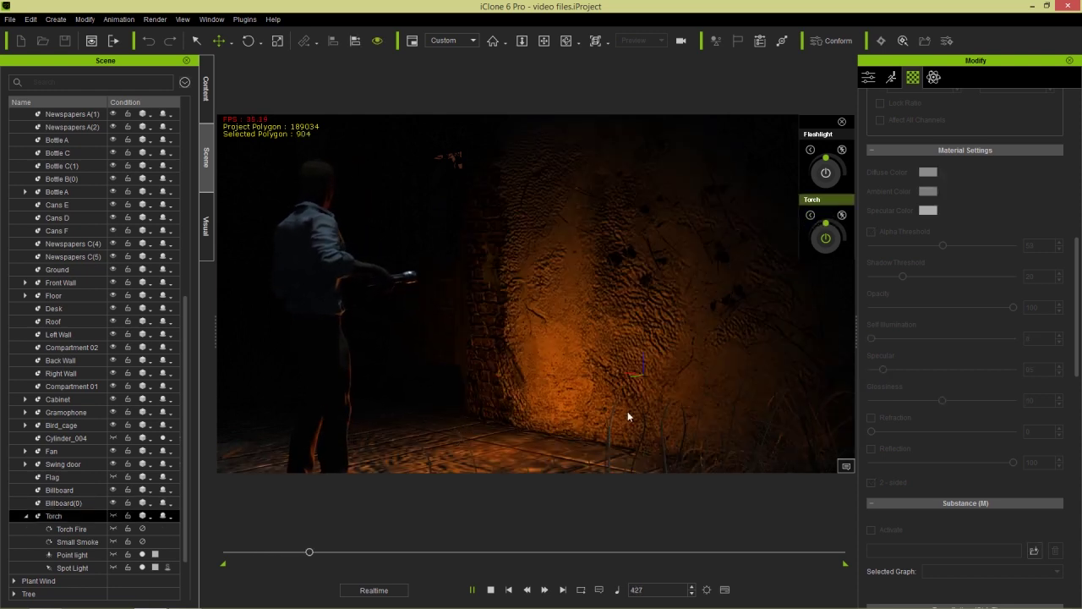
left_click(491, 590)
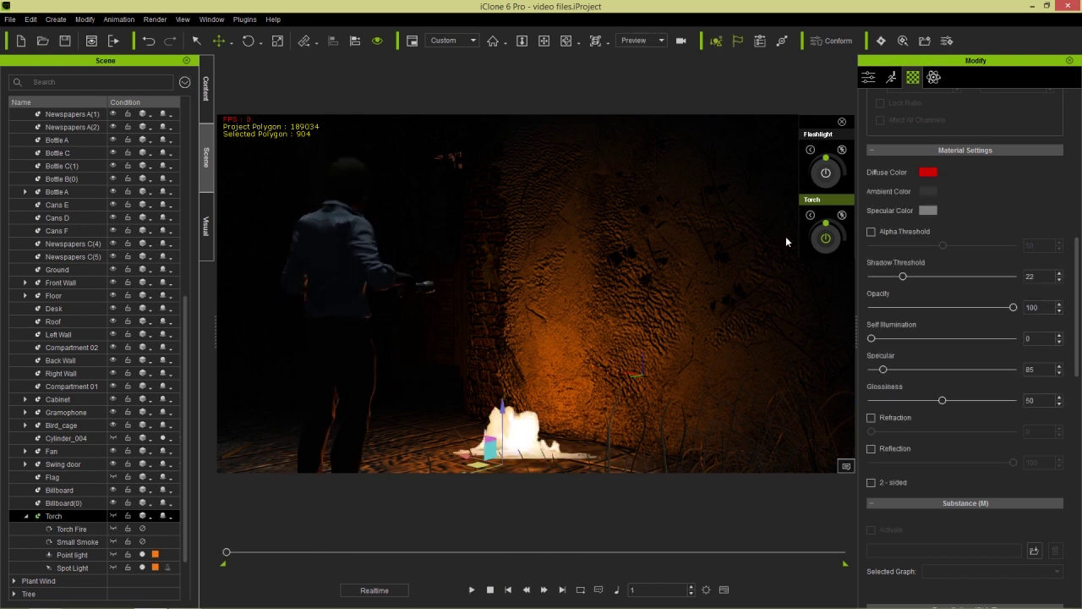
left_click(809, 212)
left_click(842, 216)
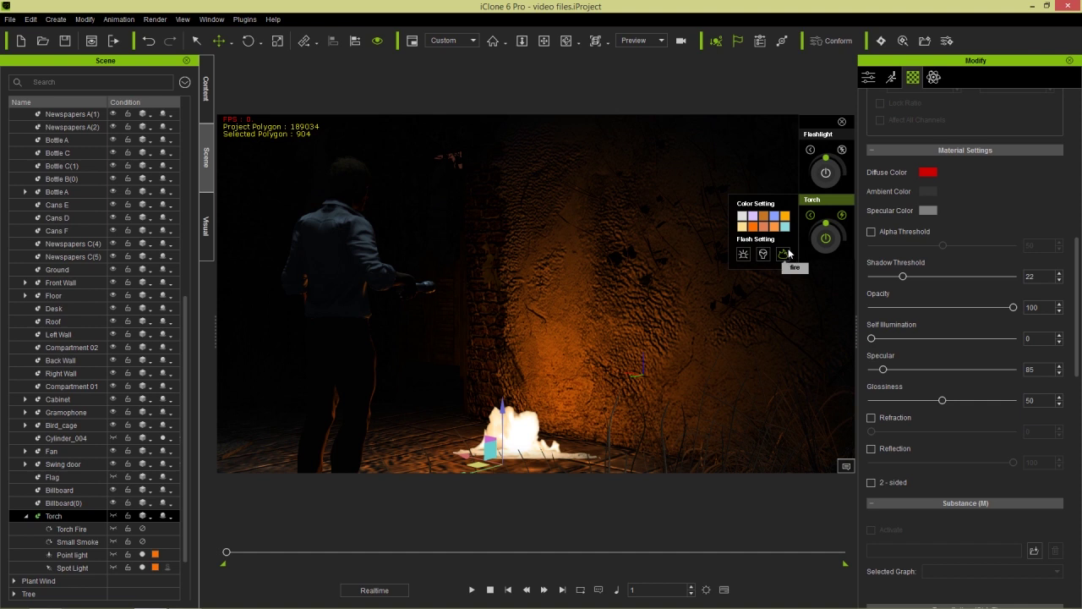
left_click(472, 590)
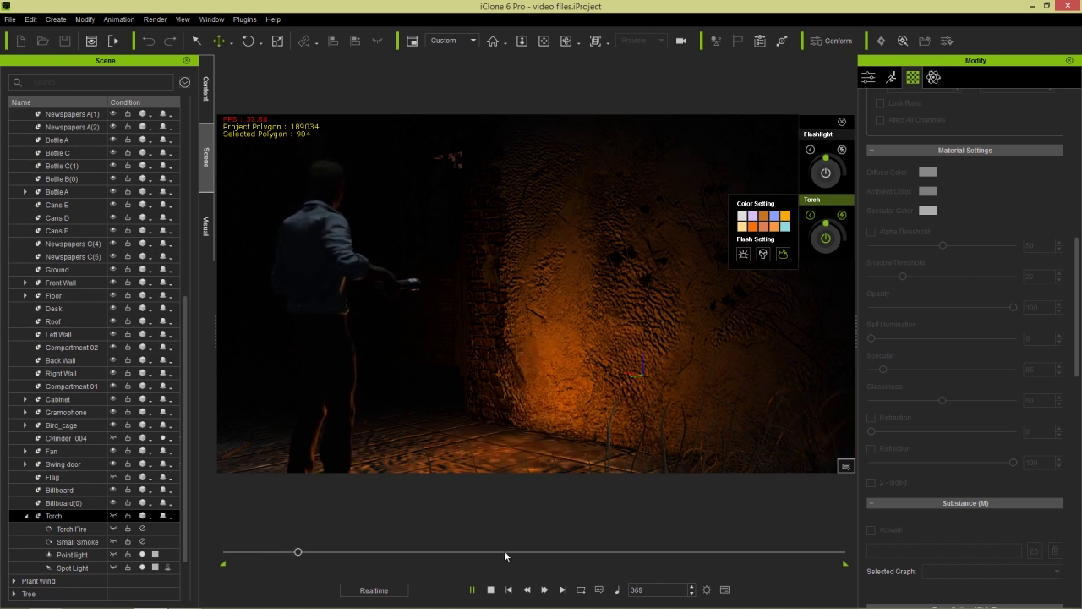
left_click(491, 590)
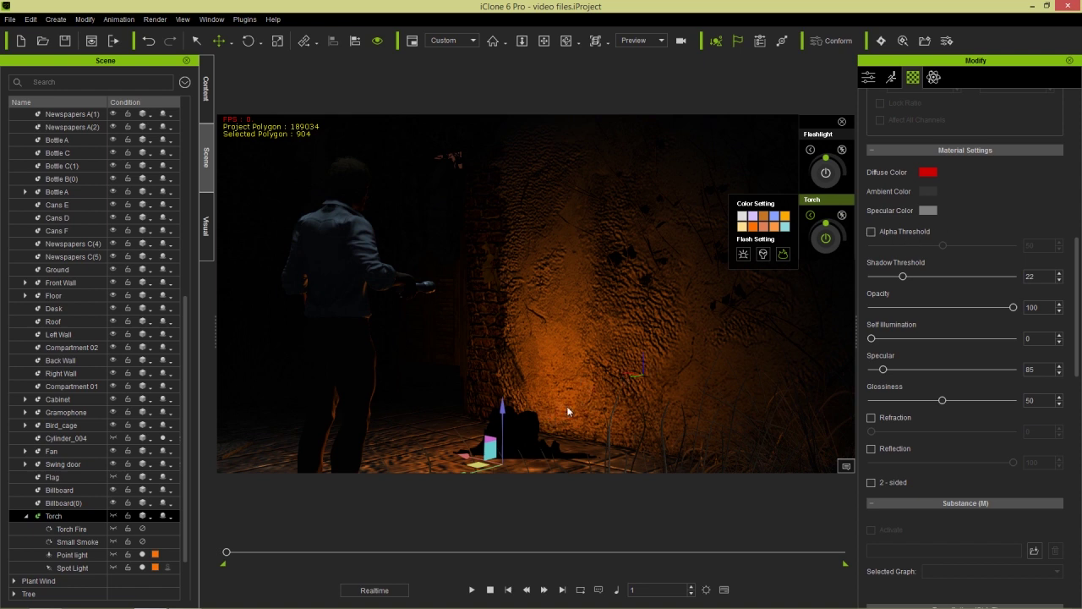
Pause playback with the flames visible, try an Alpha Threshold of 28 on the fire billboard, and disable the threshold
left_click(474, 590)
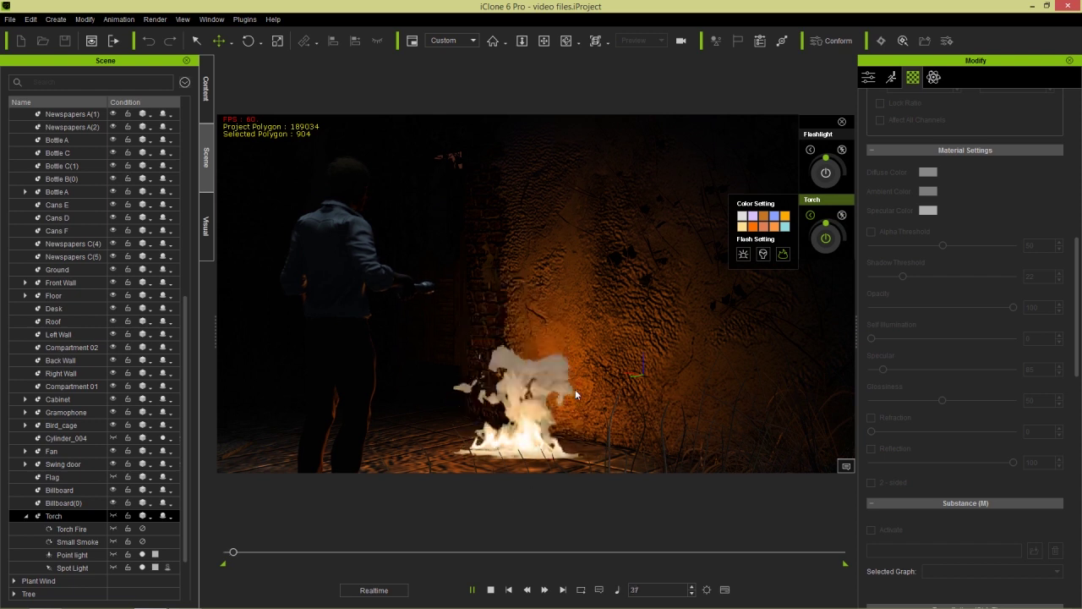
left_click(473, 590)
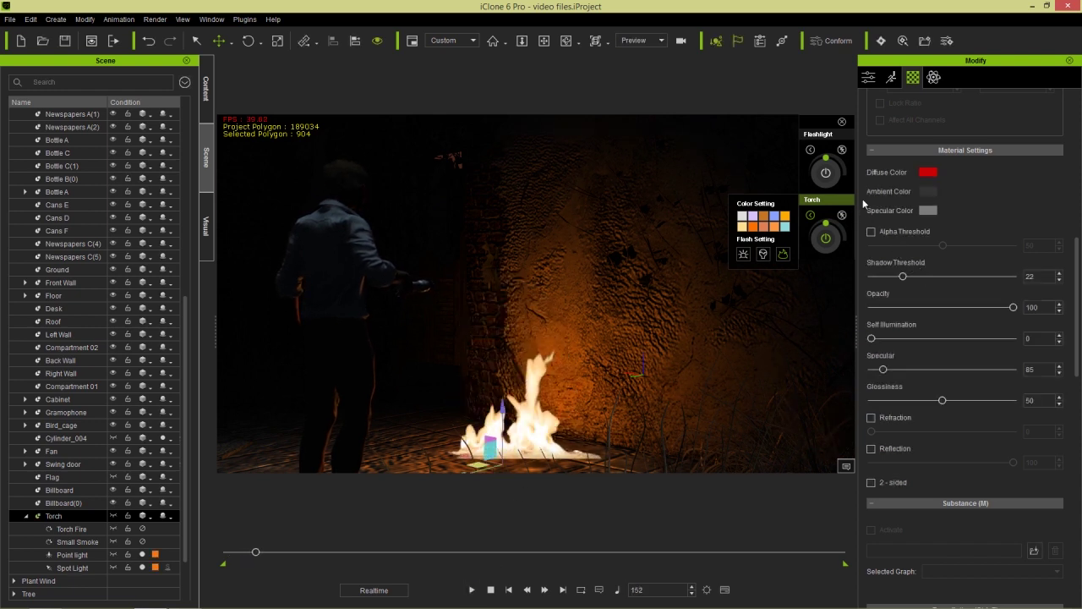
left_click(88, 504)
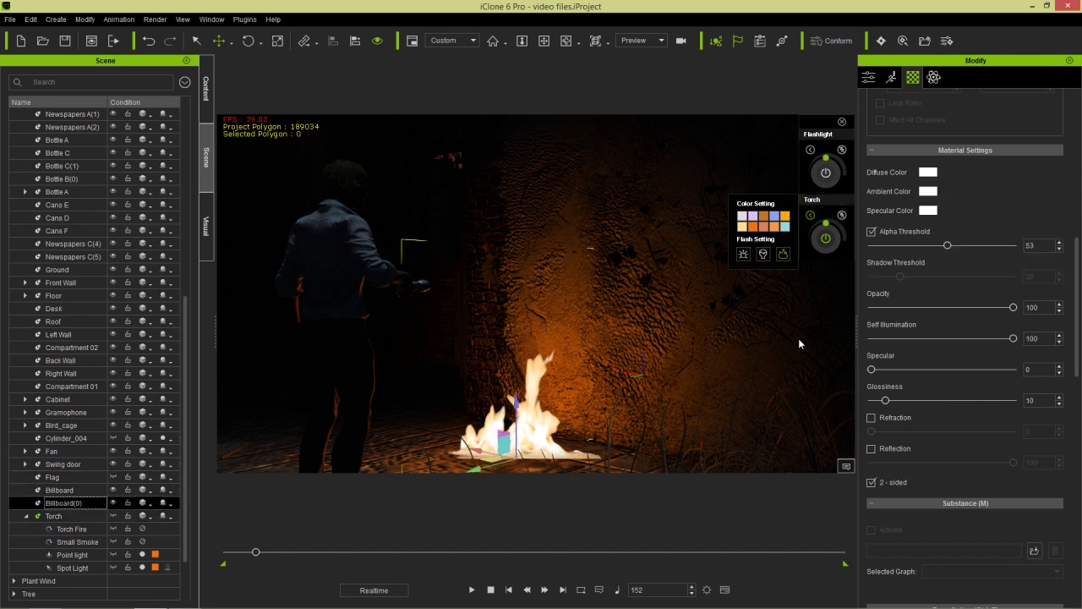
left_click_drag(947, 245, 910, 246)
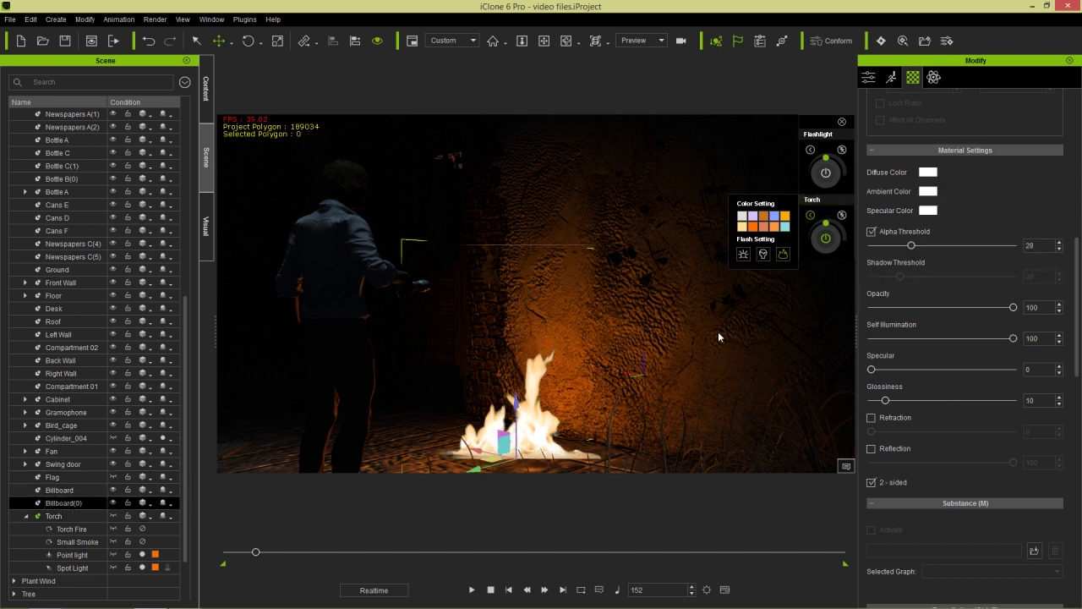
right_click_drag(587, 388, 598, 356)
left_click(872, 232)
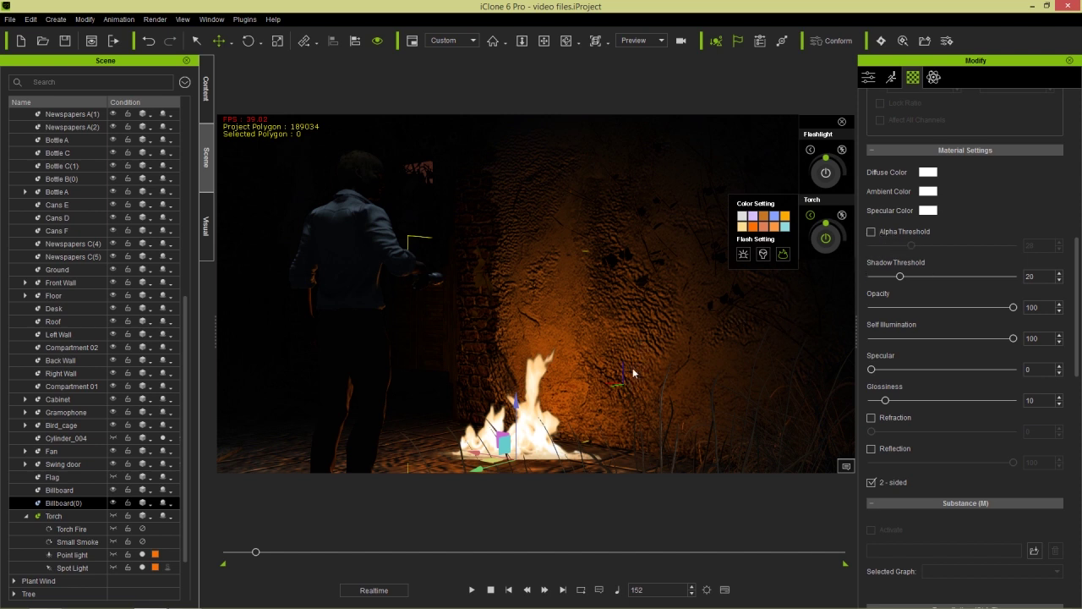
Preview the fire scene in playback from the start and examine the torch-lit wall and surroundings from several angles
left_click(498, 589)
left_click(473, 590)
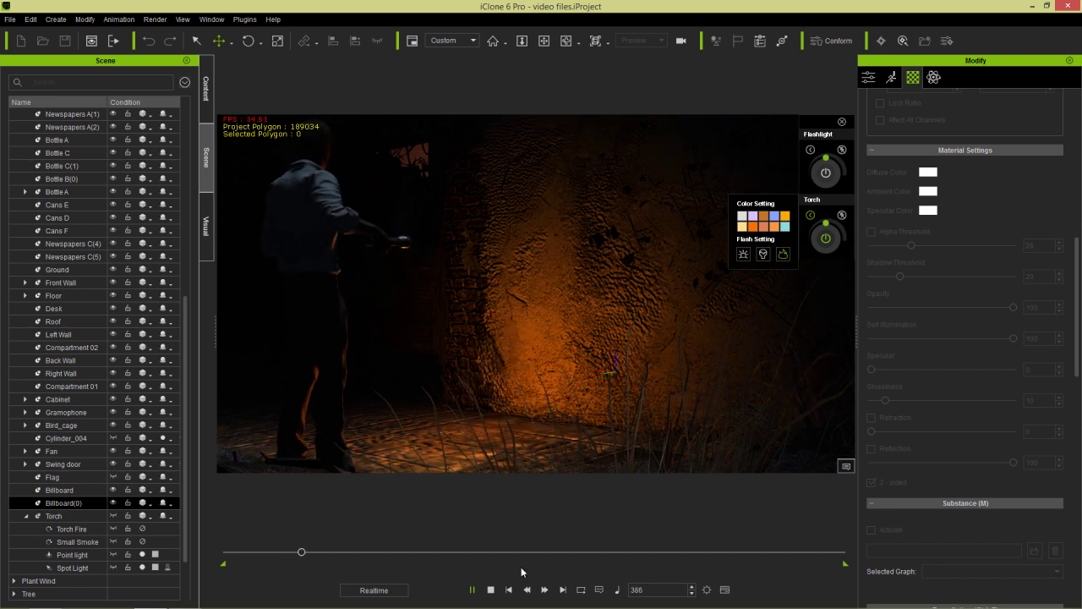
left_click(491, 589)
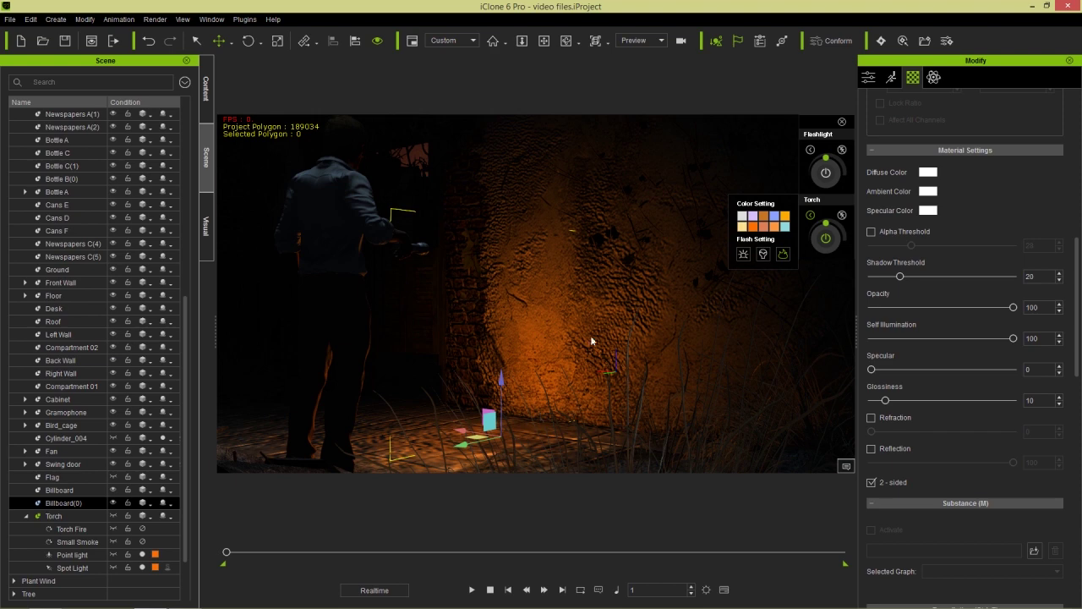
scroll(472, 332, "up", 8)
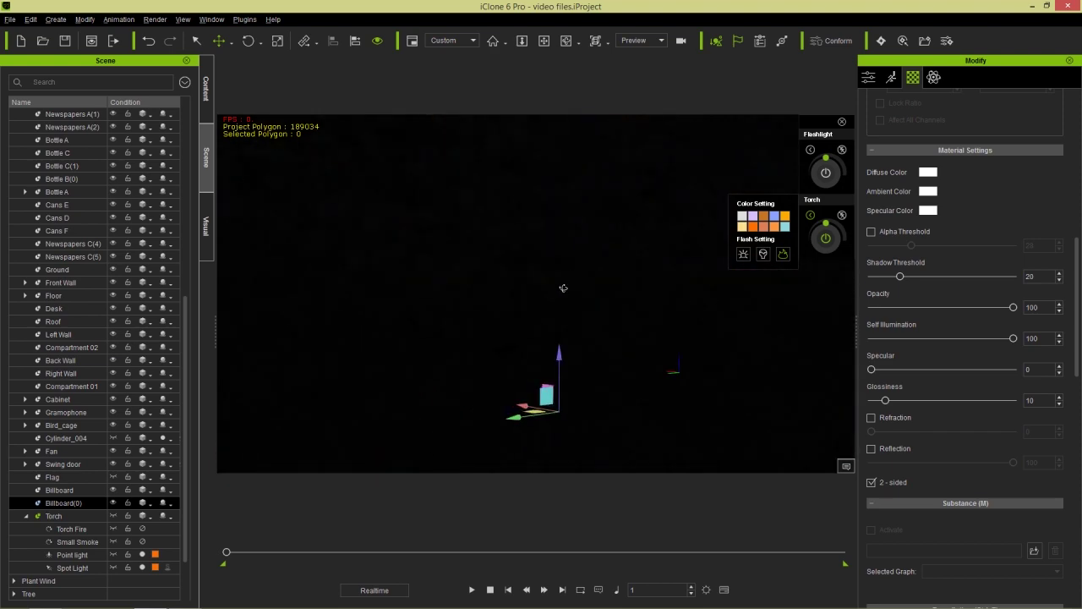
scroll(576, 288, "up", 3)
right_click_drag(536, 217, 593, 293)
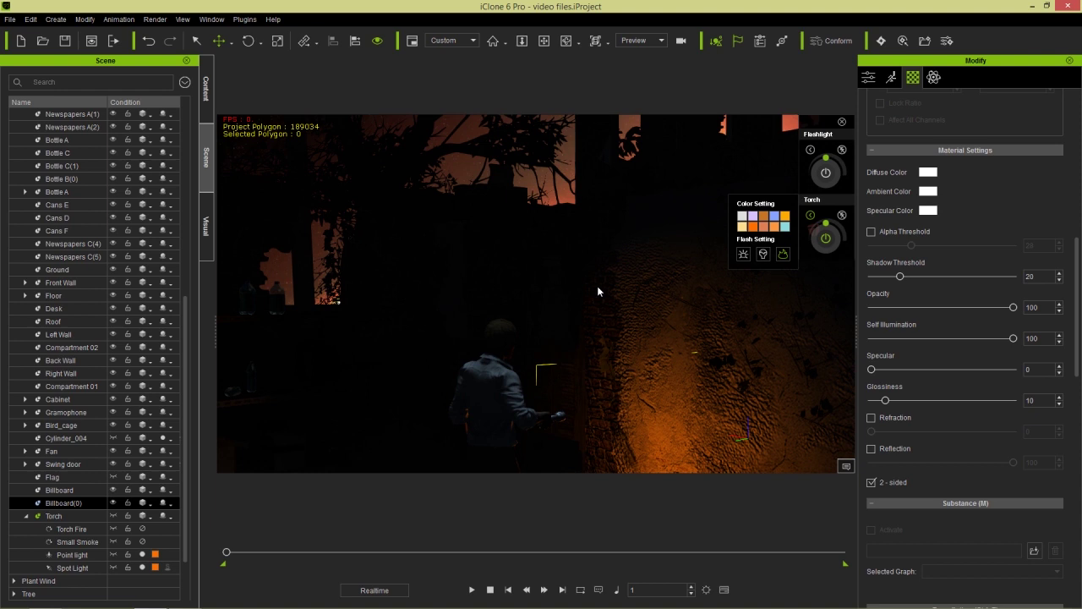
right_click_drag(635, 364, 658, 318)
middle_click_drag(657, 318, 553, 307)
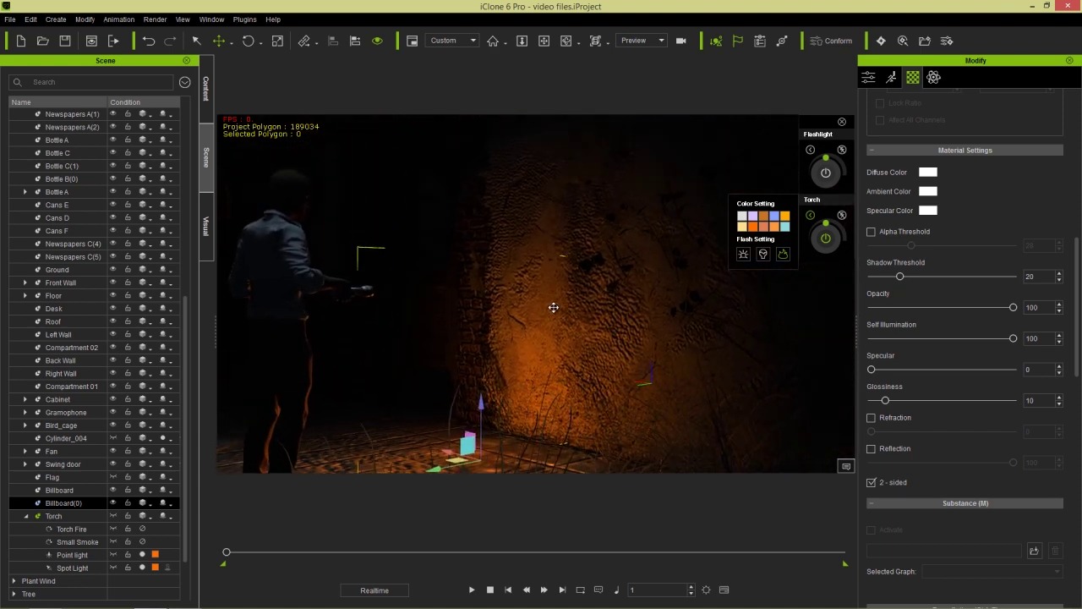